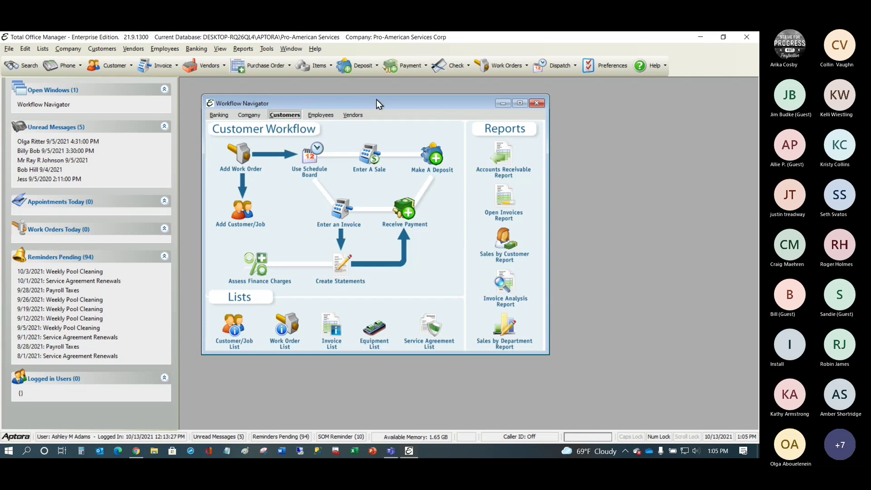
# Clear the Workflow Navigator and the information center from the workspace, and open the Customer:Job List.
pyautogui.click(536, 104)
pyautogui.click(222, 50)
pyautogui.click(236, 73)
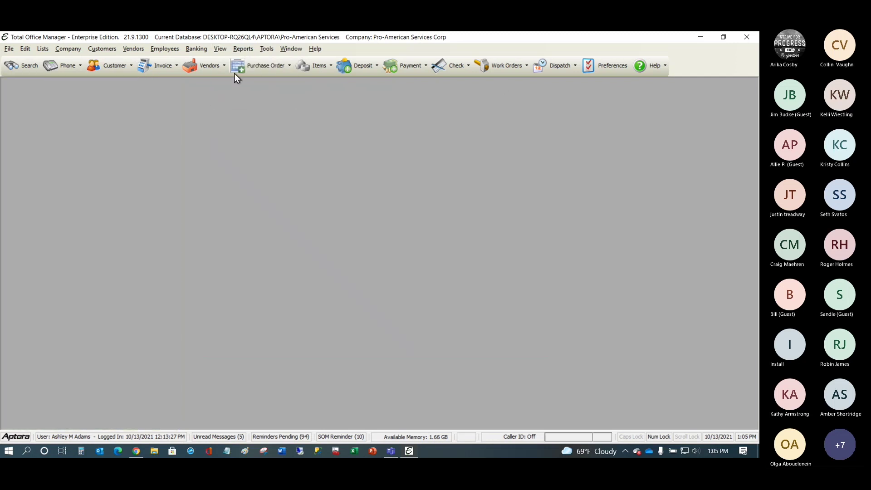
pyautogui.click(96, 50)
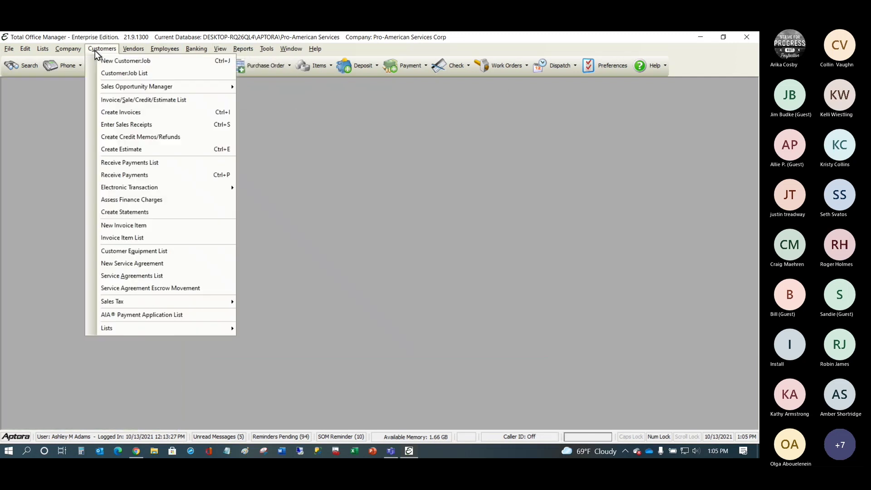
pyautogui.click(106, 74)
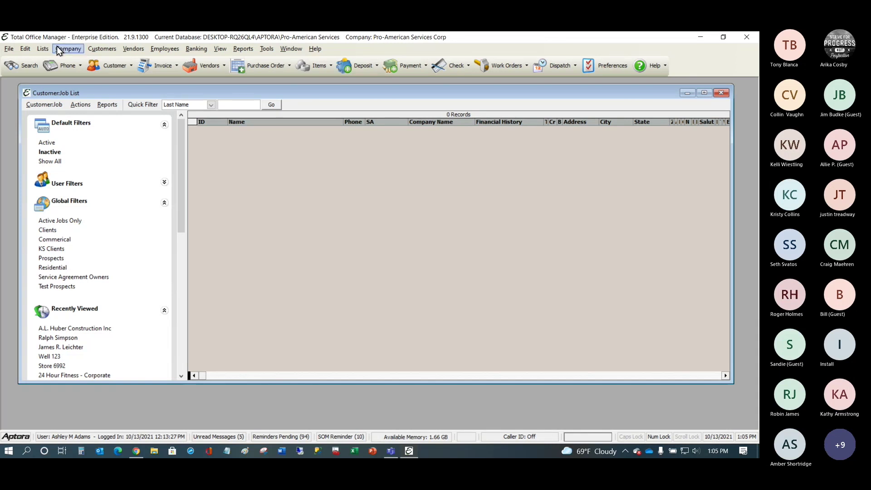
pyautogui.click(105, 54)
pyautogui.moveTo(227, 86)
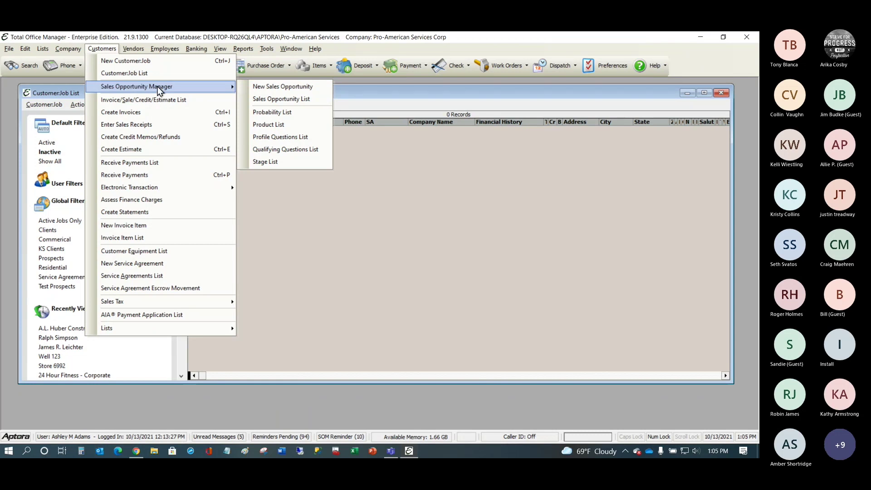
pyautogui.click(407, 181)
# Review the company preferences for the Sales Opportunity Manager, including its enable option and required fields.
pyautogui.click(605, 69)
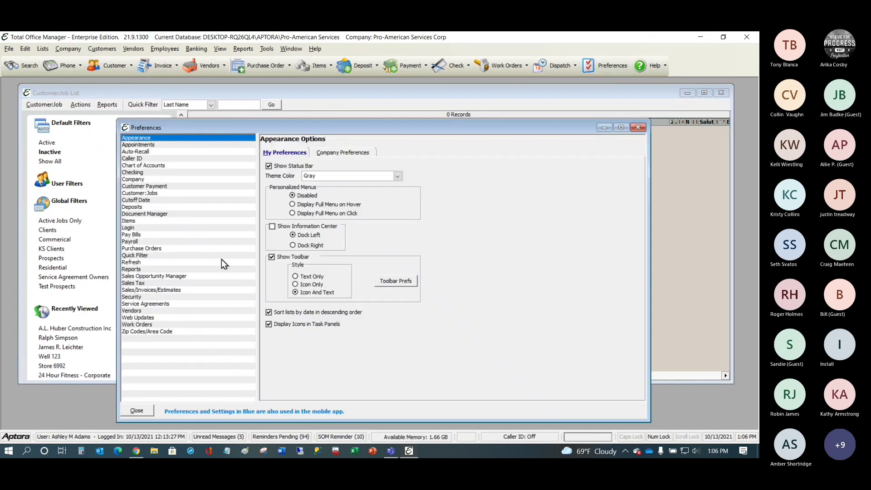
pyautogui.click(141, 277)
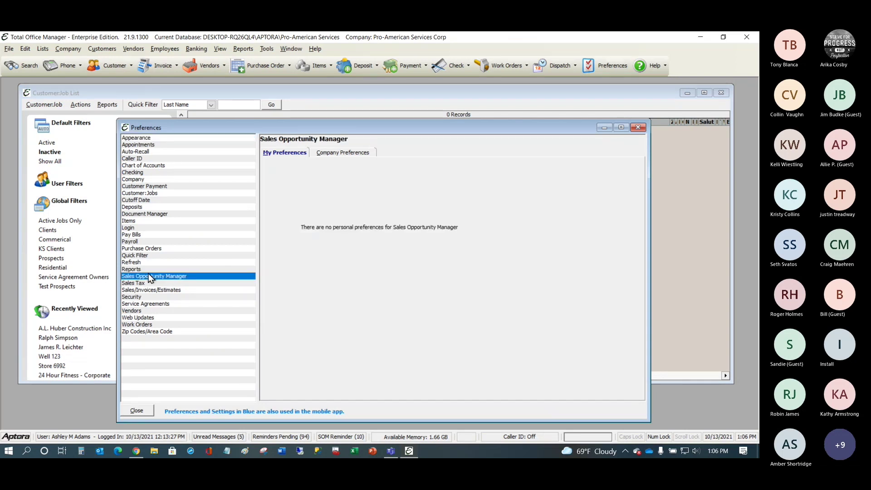
pyautogui.click(348, 152)
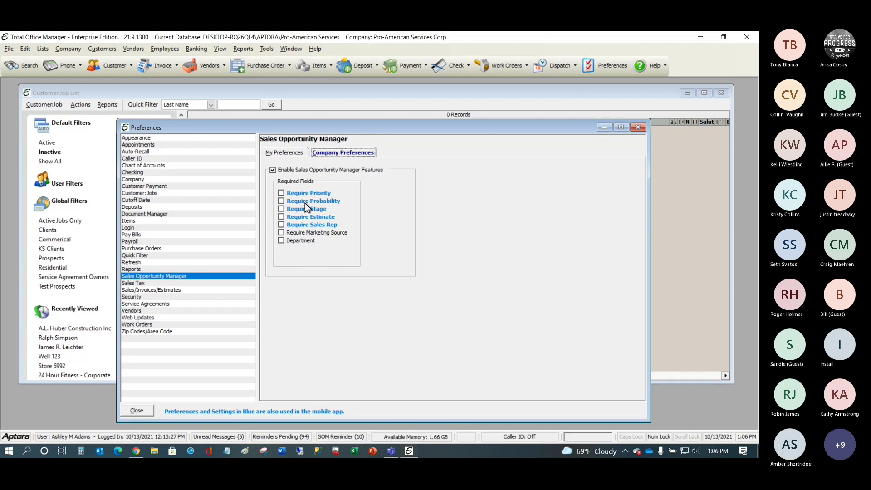
pyautogui.press('Escape')
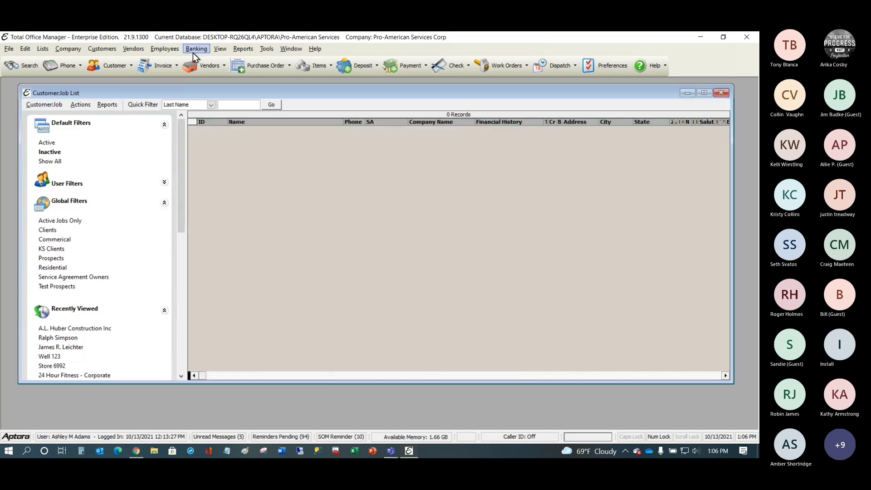
pyautogui.click(102, 49)
pyautogui.moveTo(121, 87)
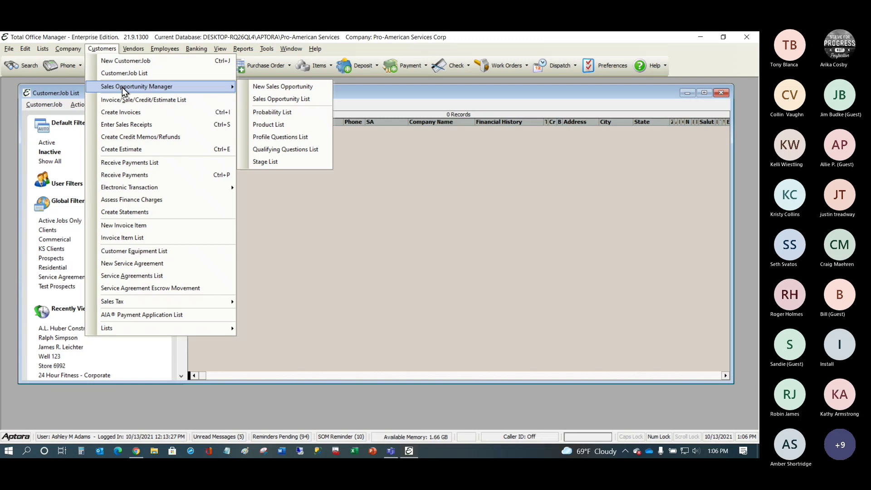
pyautogui.moveTo(80, 51)
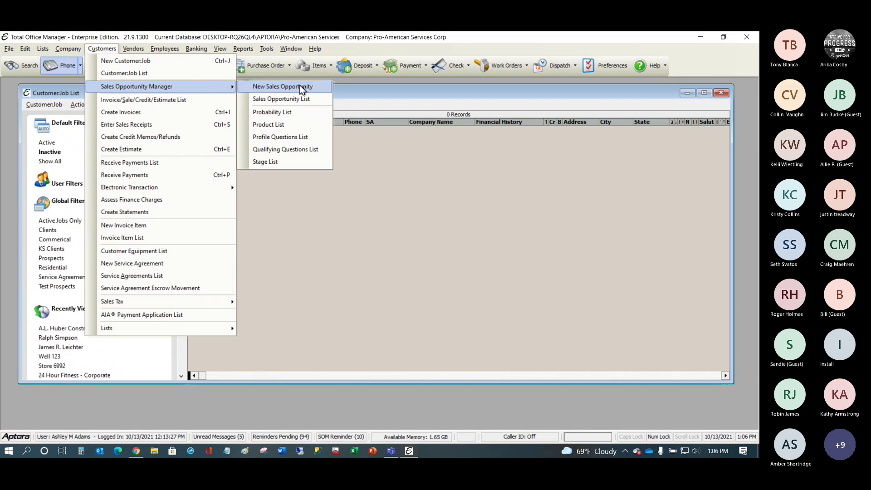
pyautogui.click(399, 176)
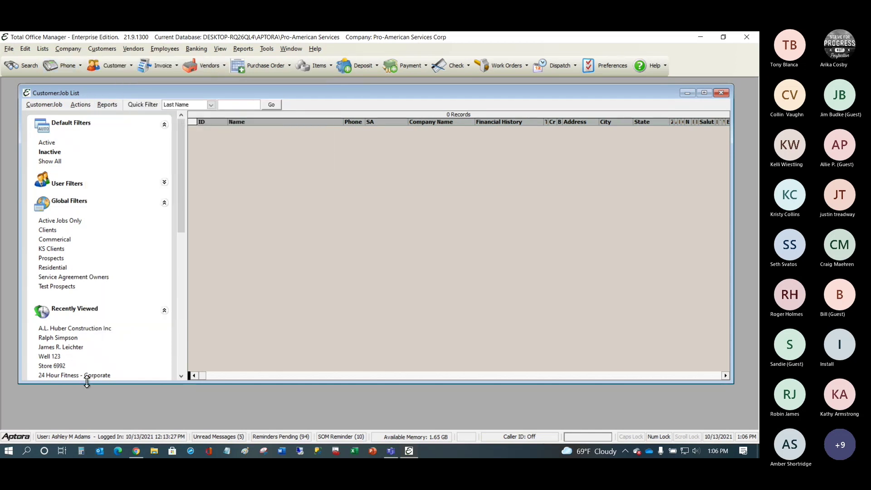
# Open the third recently viewed customer's record for editing and dismiss its credit warning and notes pop-up.
pyautogui.click(62, 348)
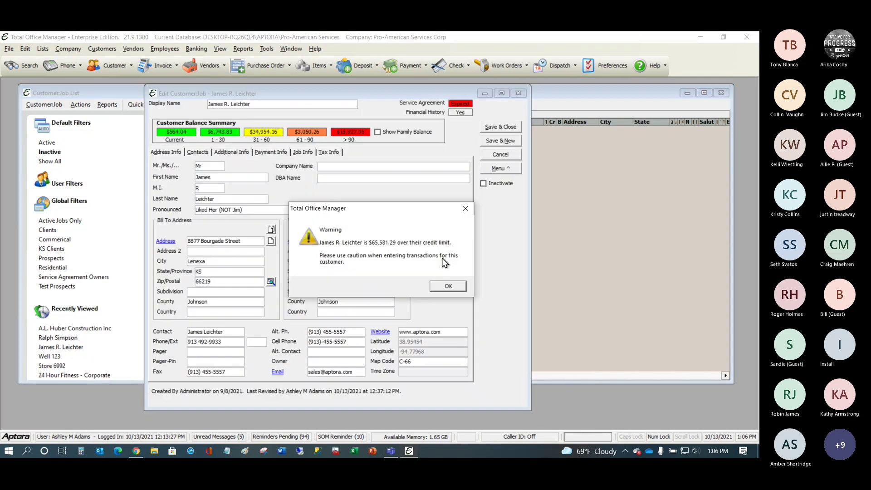
pyautogui.click(451, 287)
pyautogui.click(457, 278)
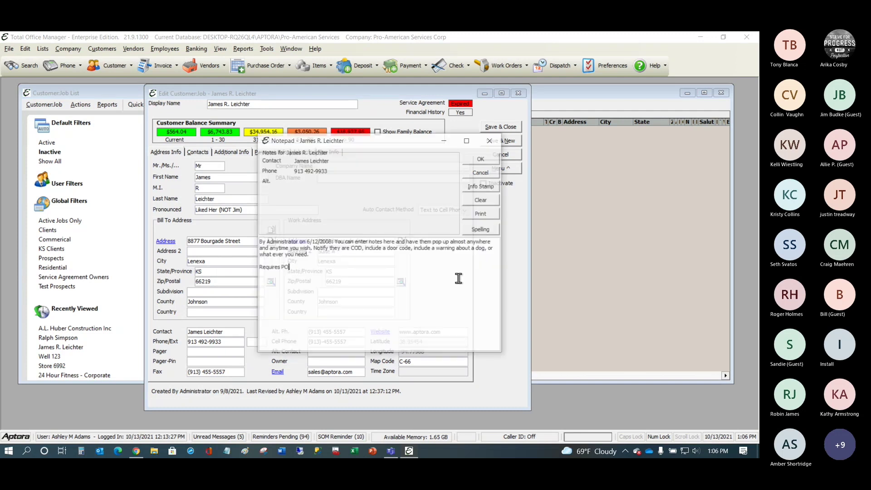
pyautogui.click(484, 159)
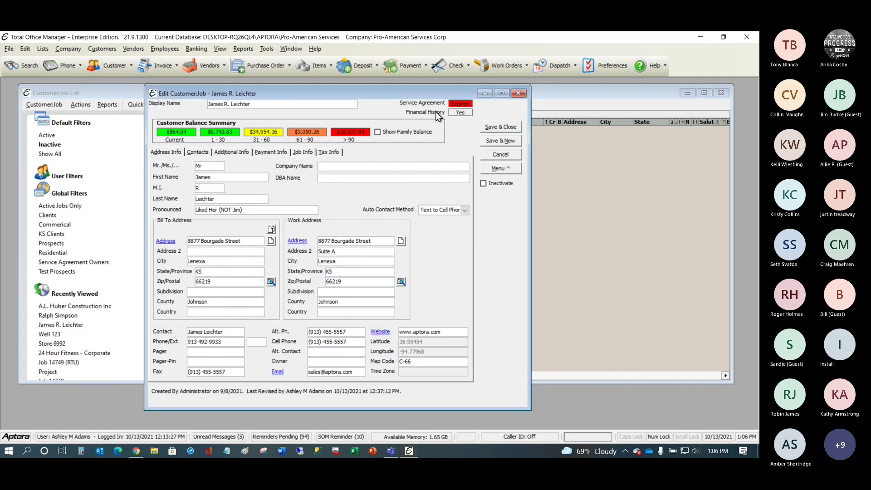
pyautogui.moveTo(413, 89); pyautogui.dragTo(421, 97)
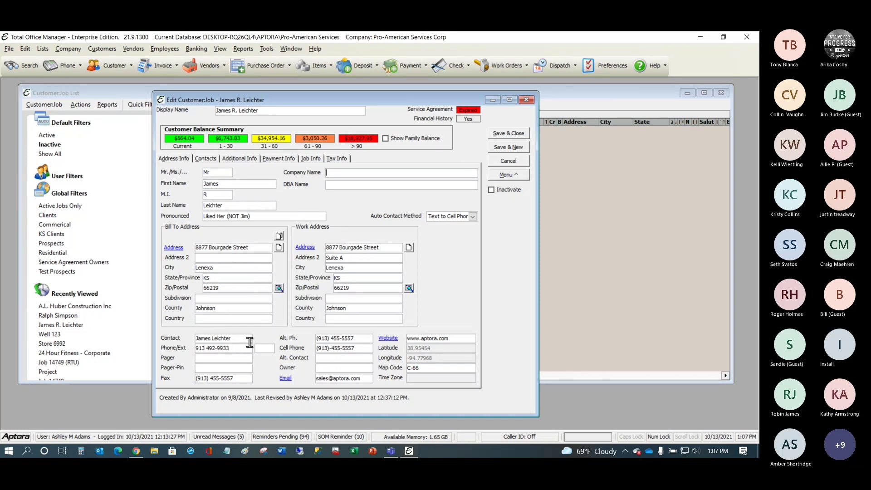
pyautogui.moveTo(249, 342)
pyautogui.moveTo(289, 106)
pyautogui.mouseDown()
pyautogui.moveTo(305, 112)
pyautogui.moveTo(303, 104)
pyautogui.mouseUp()
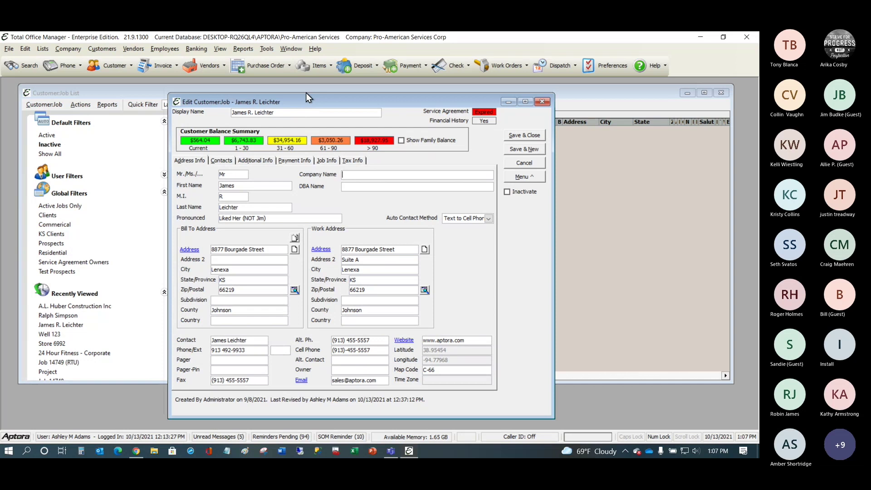
pyautogui.moveTo(306, 93)
pyautogui.mouseDown()
pyautogui.moveTo(279, 98)
pyautogui.moveTo(306, 97)
pyautogui.mouseUp()
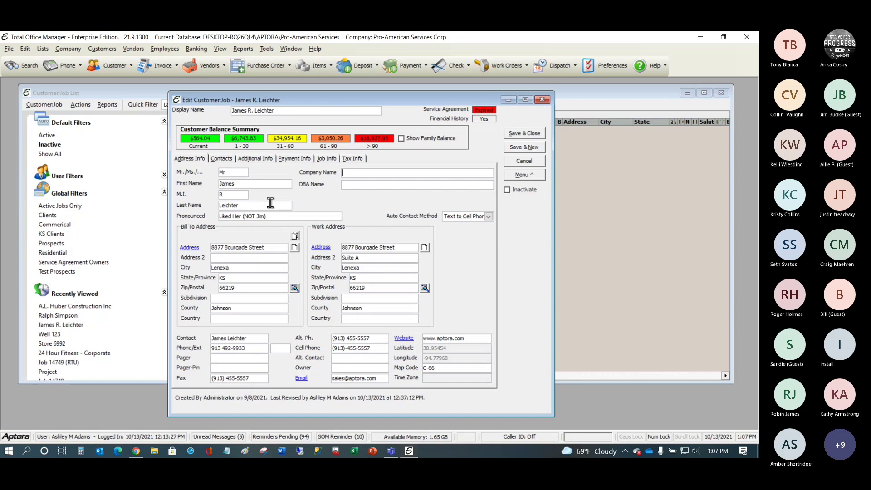
# Create a new sales opportunity from the open customer record.
pyautogui.click(539, 175)
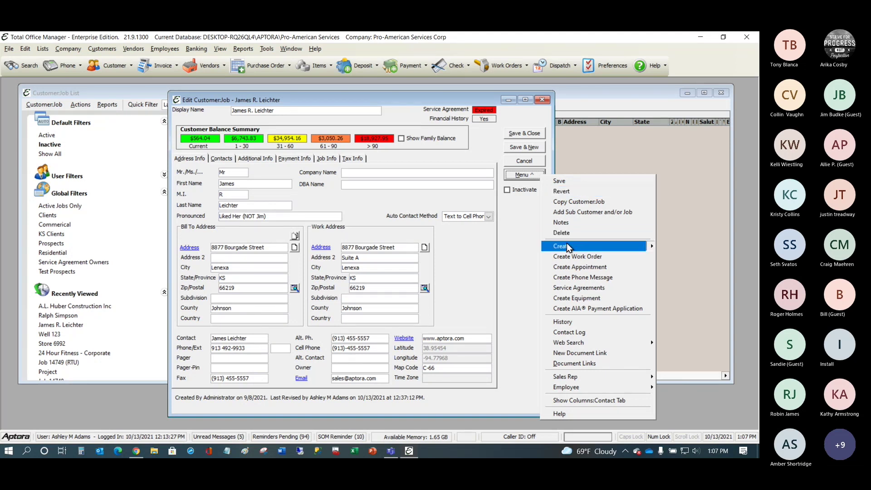
pyautogui.moveTo(603, 246)
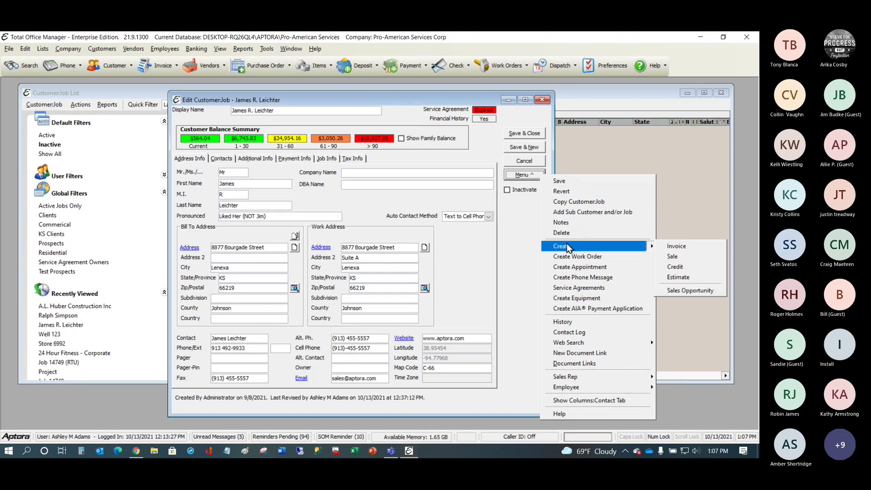
pyautogui.click(684, 292)
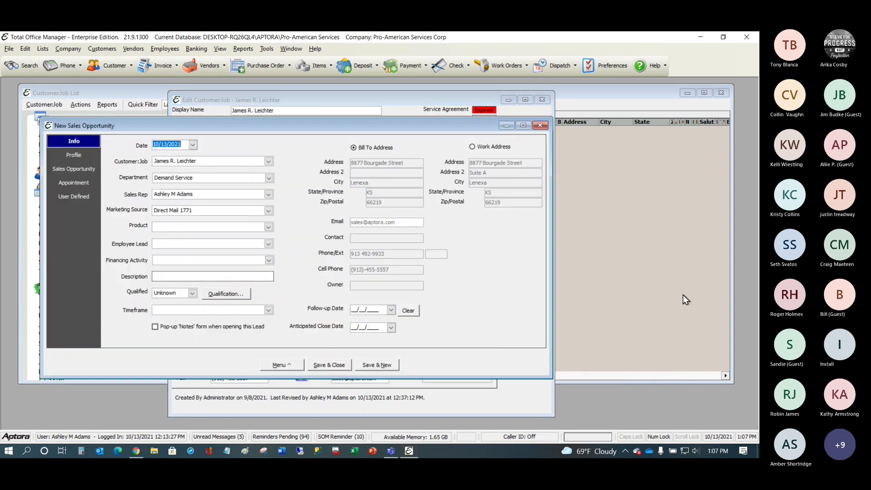
pyautogui.moveTo(358, 122); pyautogui.dragTo(460, 124)
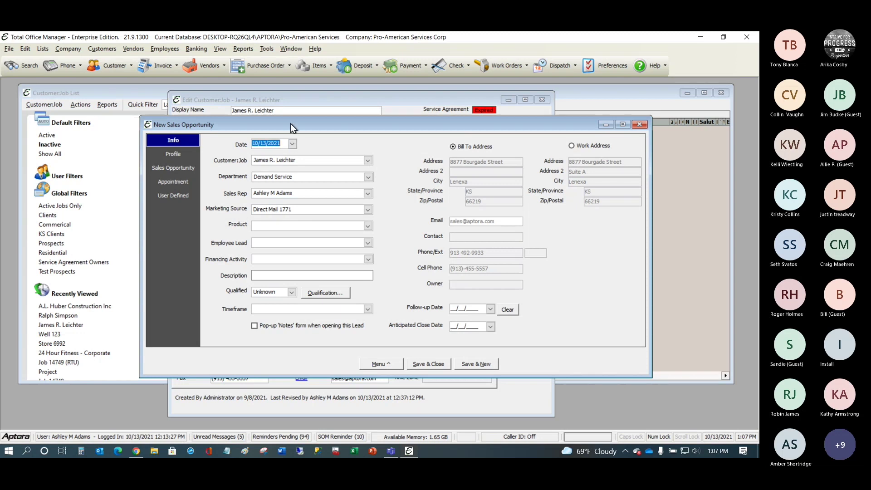
# Check the department, sales rep and marketing source in the customer's additional info, and return to the new sales opportunity.
pyautogui.moveTo(291, 123); pyautogui.dragTo(224, 217)
pyautogui.click(258, 159)
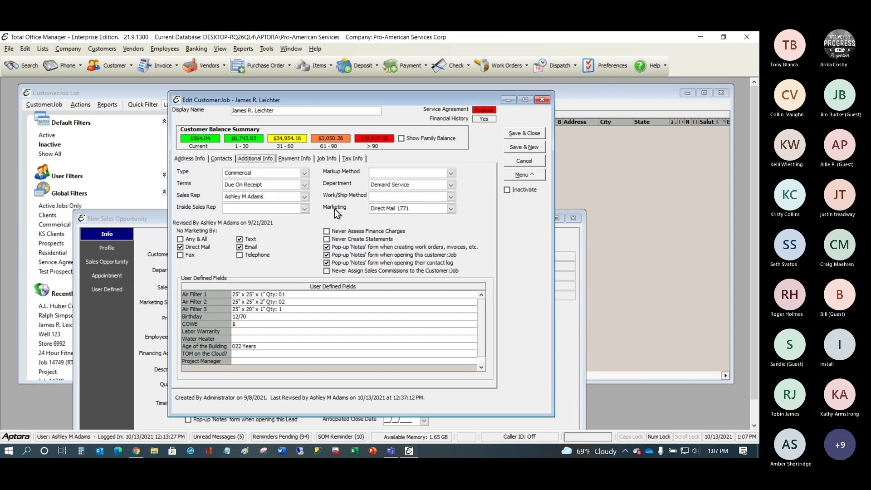
pyautogui.click(164, 238)
pyautogui.moveTo(249, 214); pyautogui.dragTo(264, 135)
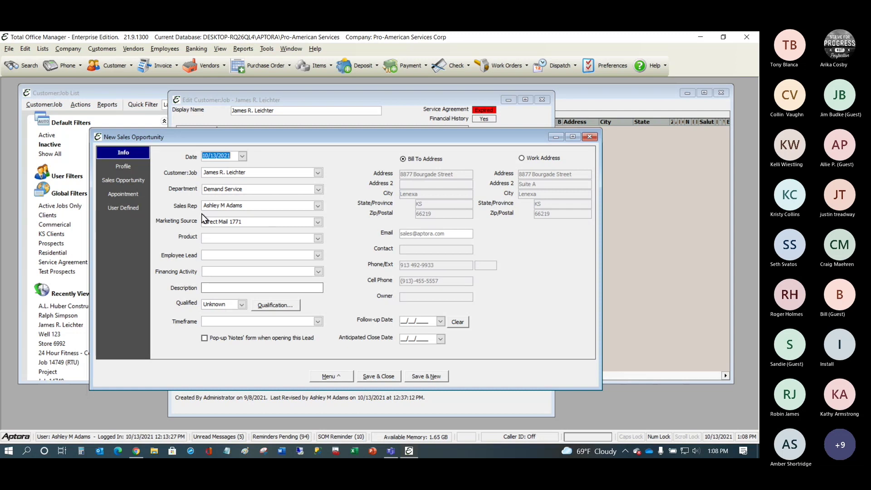
# Check which sales opportunity fields can be made required in the company preferences, and return to the opportunity form.
pyautogui.click(610, 63)
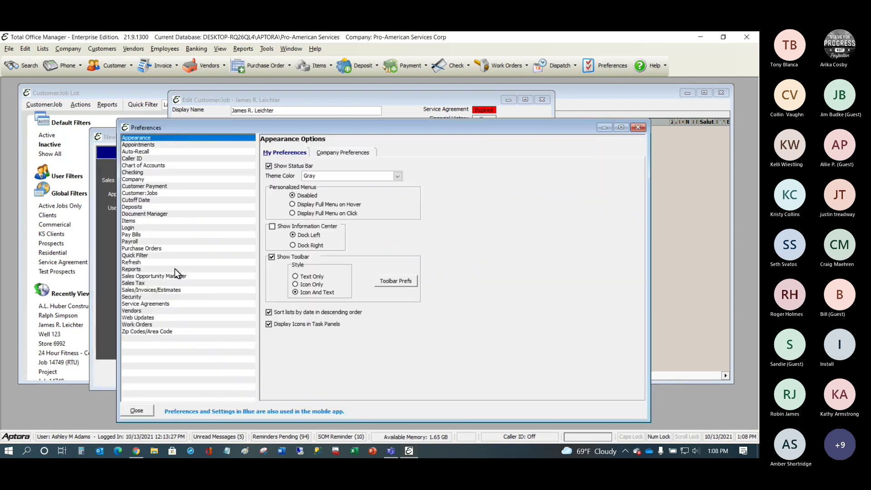
pyautogui.click(165, 276)
pyautogui.click(355, 152)
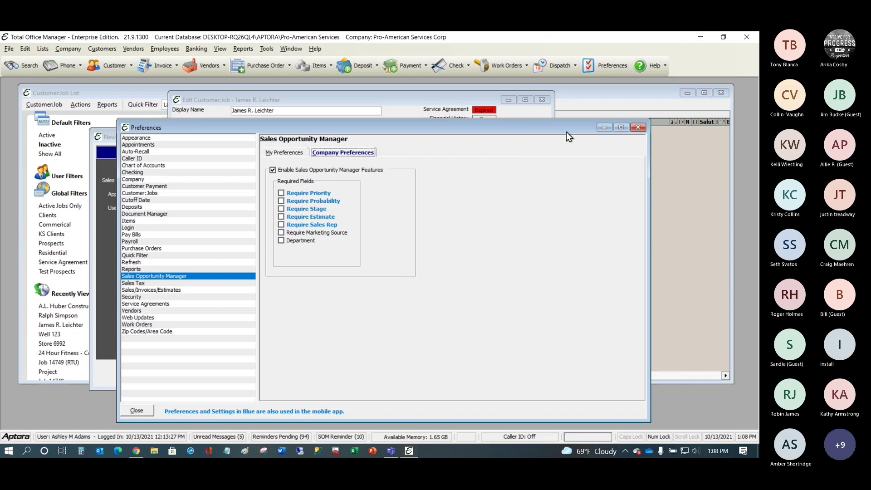
pyautogui.click(639, 129)
pyautogui.moveTo(410, 135); pyautogui.dragTo(405, 123)
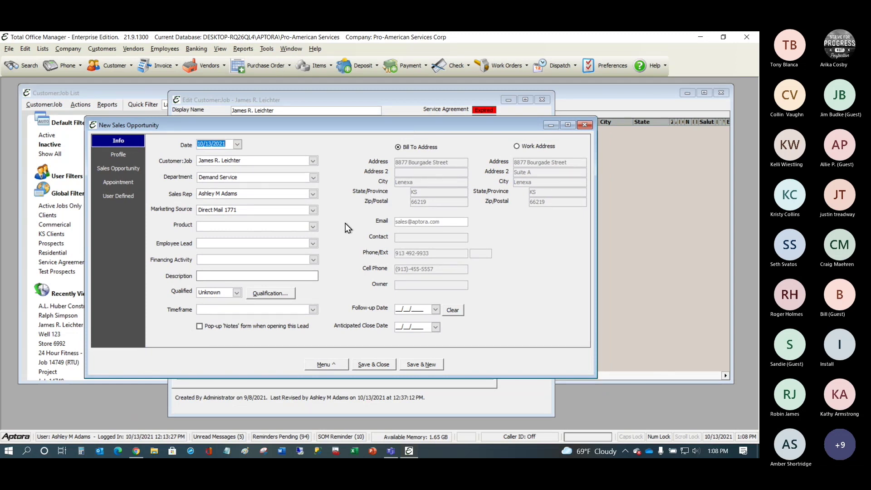
# Set the new sales opportunity's product to HVAC Comfort System (Residential).
pyautogui.moveTo(368, 129); pyautogui.dragTo(381, 120)
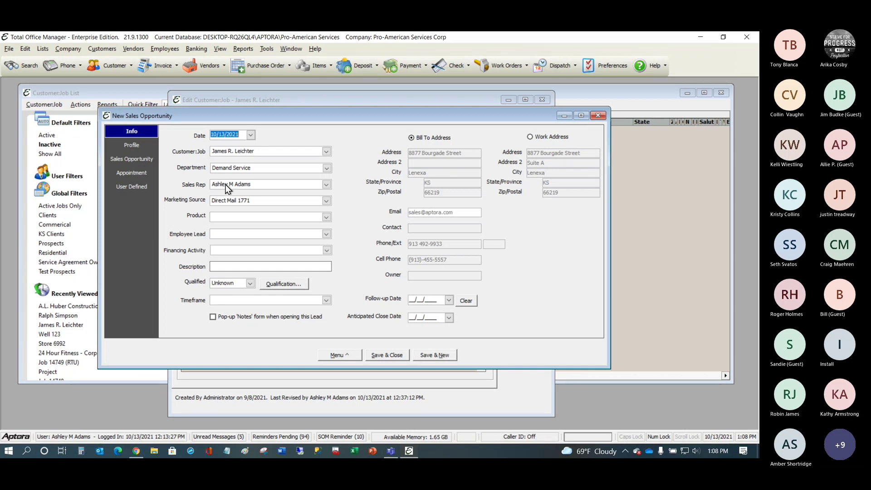
pyautogui.click(327, 217)
pyautogui.moveTo(326, 246); pyautogui.dragTo(327, 216)
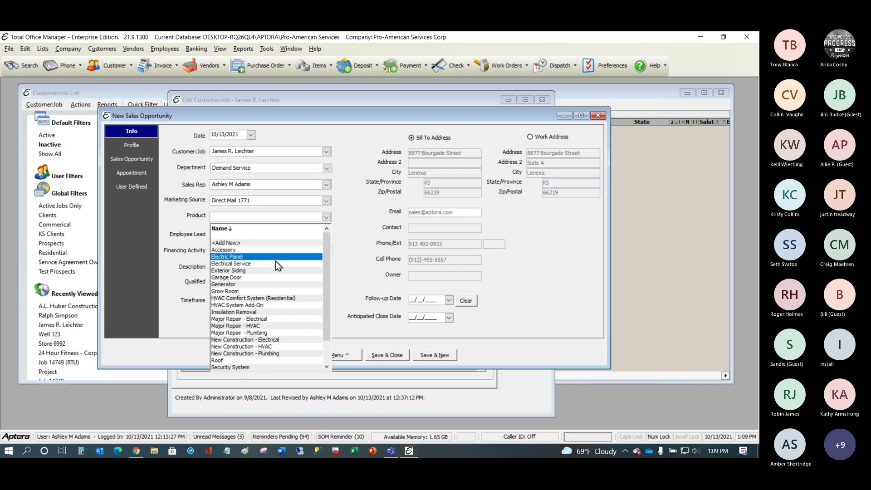
pyautogui.click(230, 298)
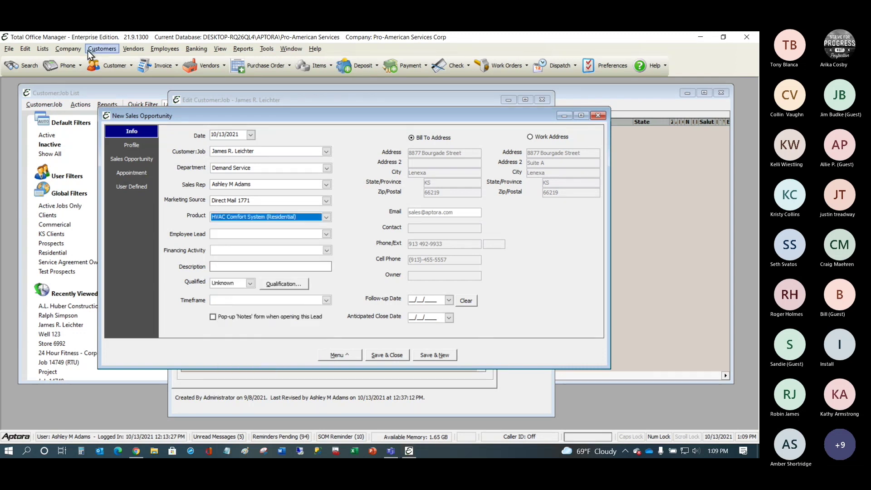
# Open the HVAC Comfort System (Residential) entry from the sales opportunity Product List and examine its name and description type.
pyautogui.click(102, 49)
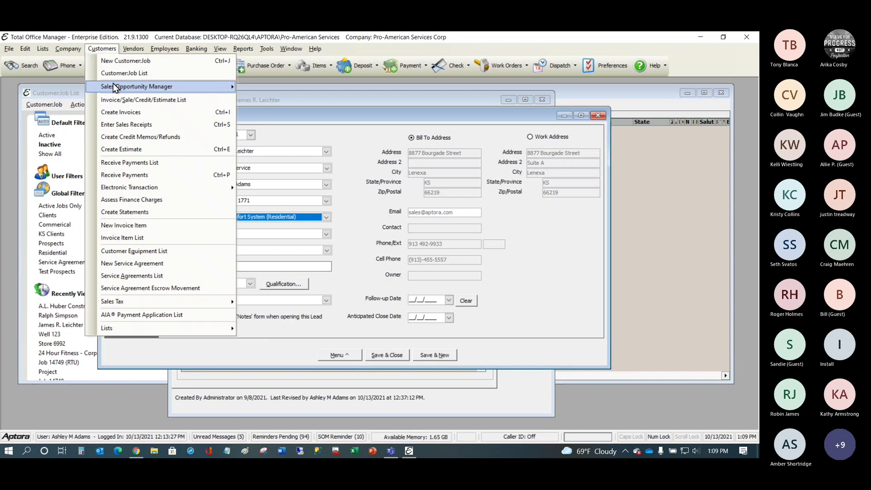
pyautogui.moveTo(125, 87)
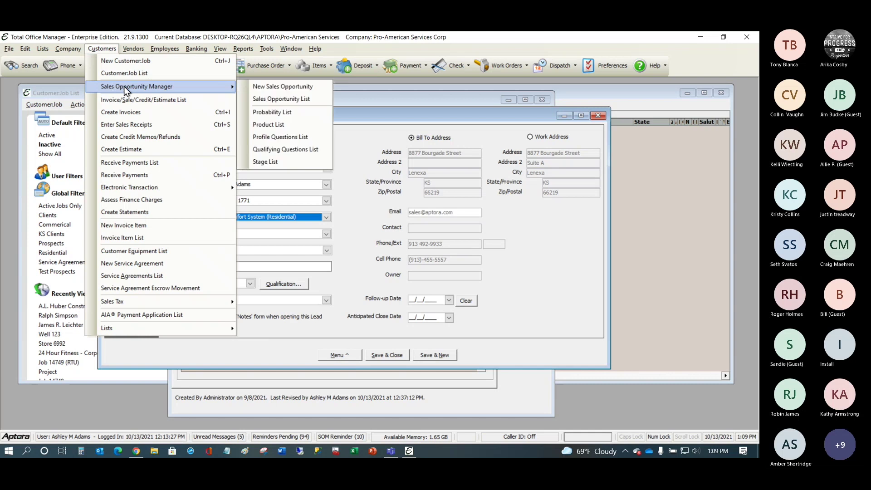
pyautogui.click(303, 126)
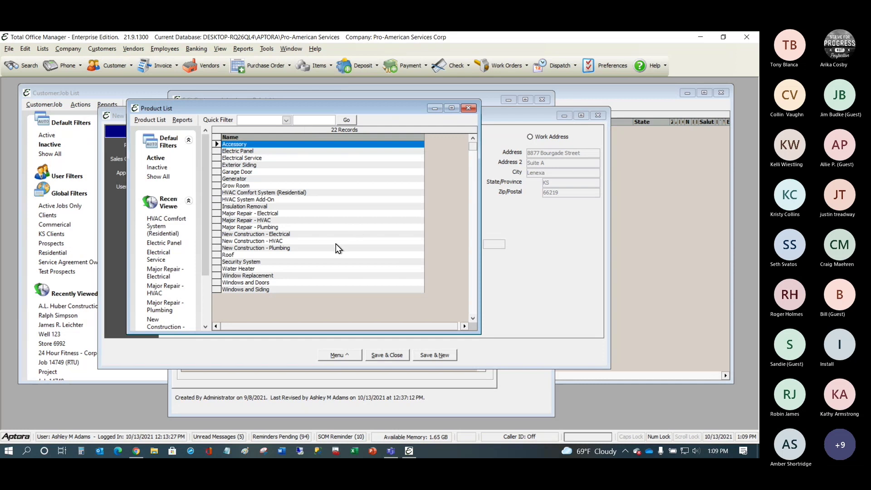
pyautogui.doubleClick(288, 192)
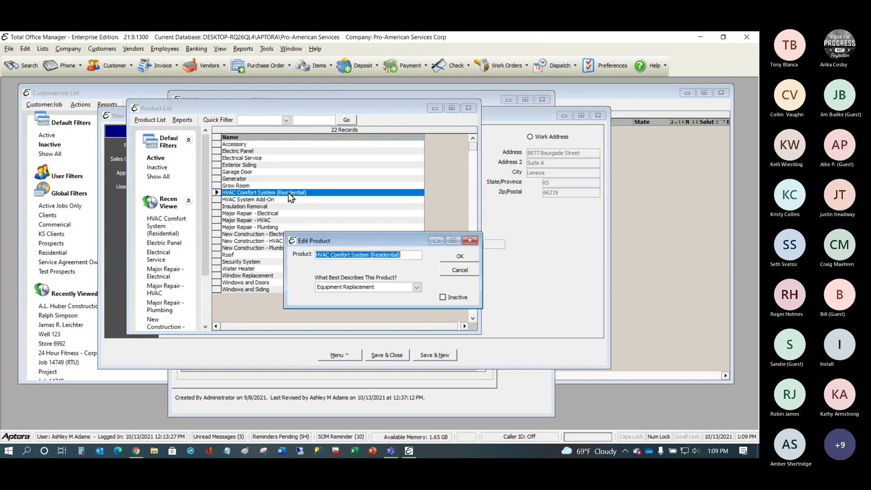
pyautogui.moveTo(385, 238); pyautogui.dragTo(337, 158)
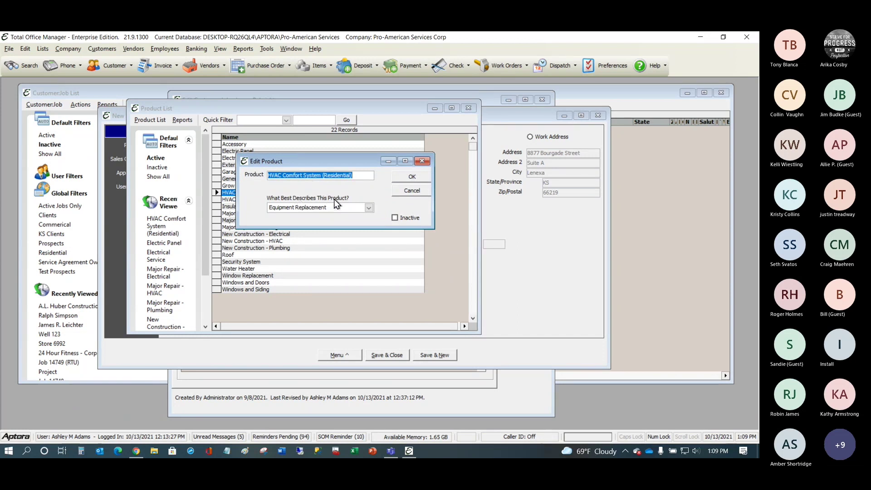
pyautogui.click(360, 175)
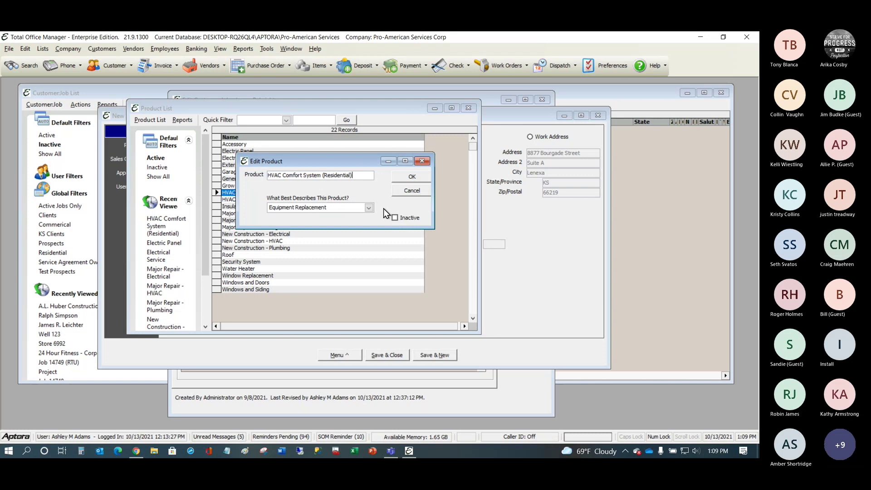
# Review the choices describing the HVAC Comfort System (Residential) product, keep Equipment Replacement, and leave the Product List without saving.
pyautogui.click(369, 209)
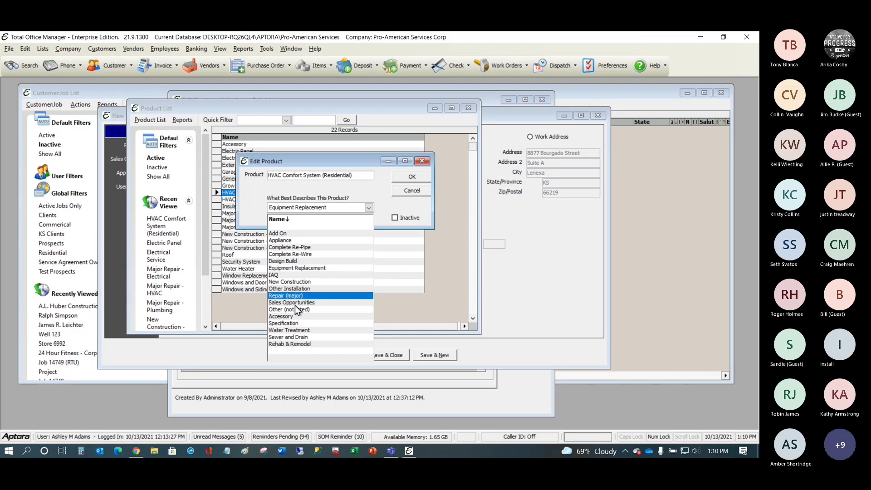
pyautogui.click(300, 272)
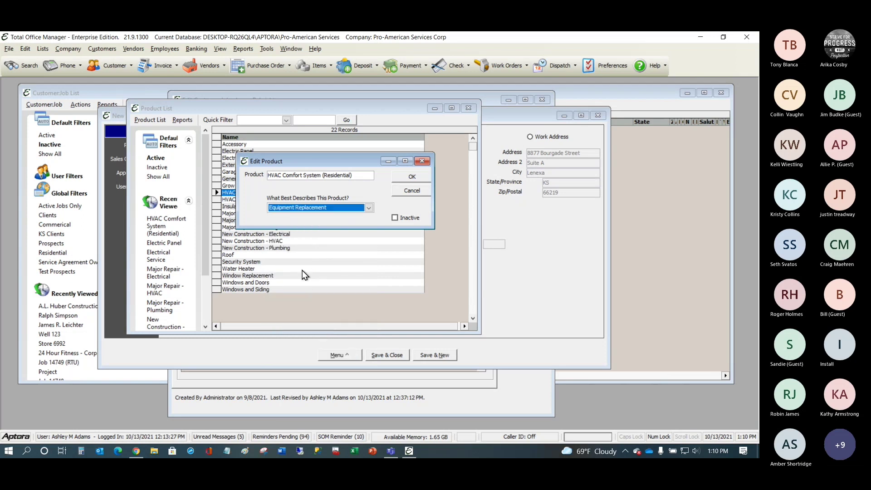
pyautogui.click(412, 191)
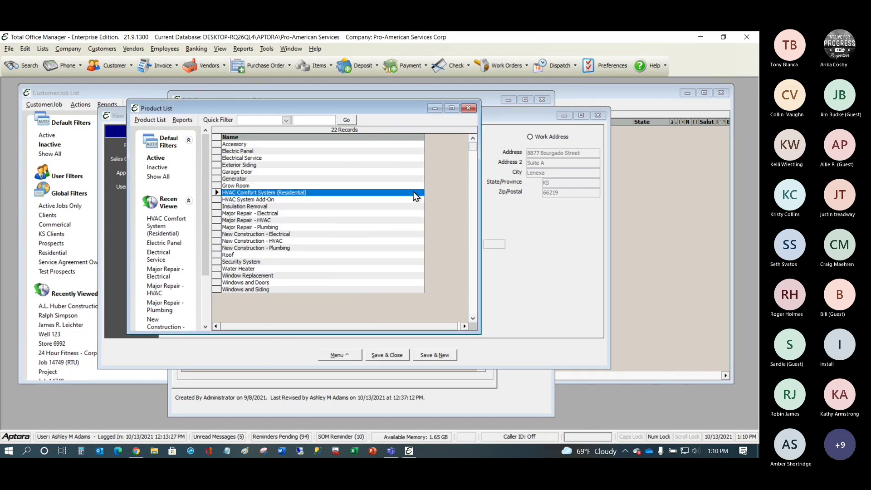
pyautogui.click(470, 108)
# Clear the sales opportunity's product and select HVAC Comfort System (Residential) again.
pyautogui.click(327, 217)
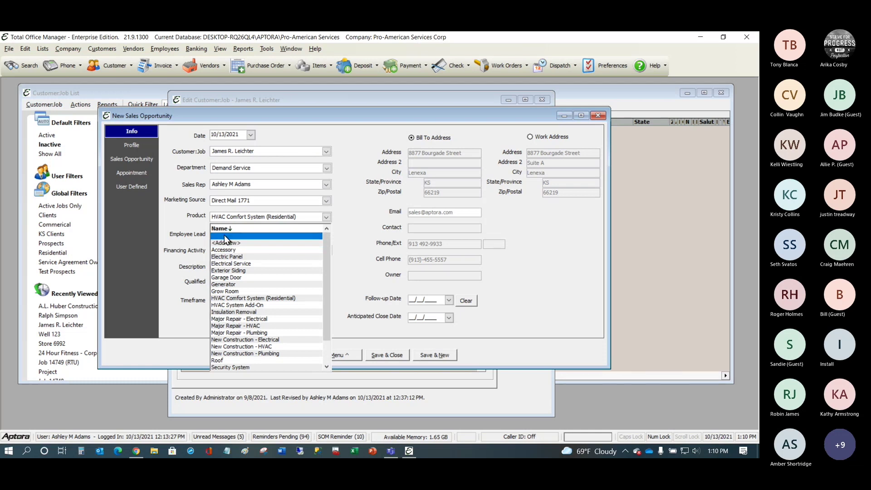
pyautogui.click(224, 235)
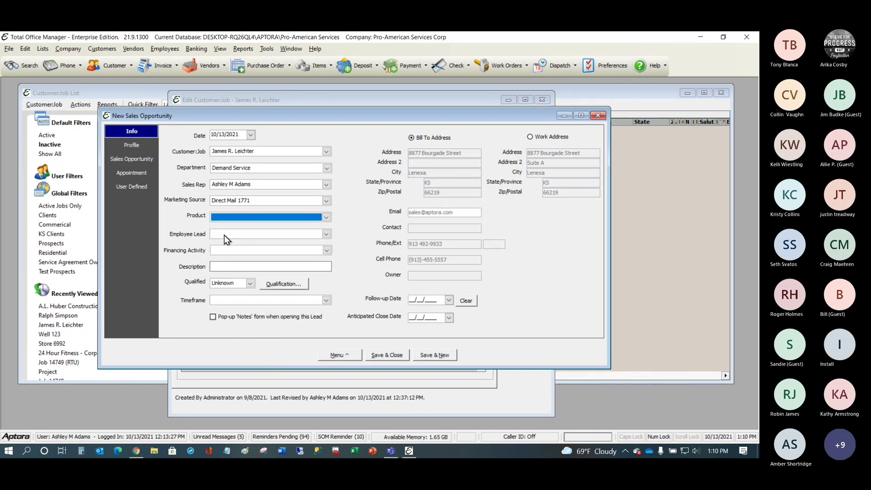
pyautogui.click(326, 218)
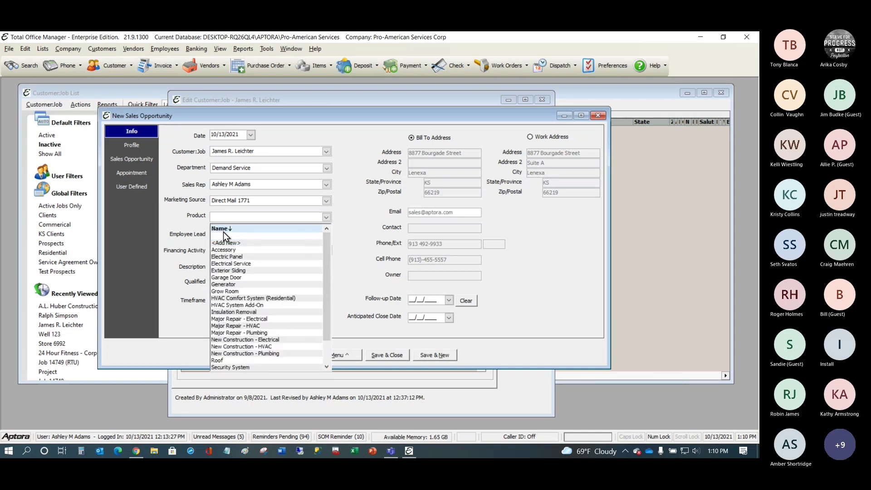
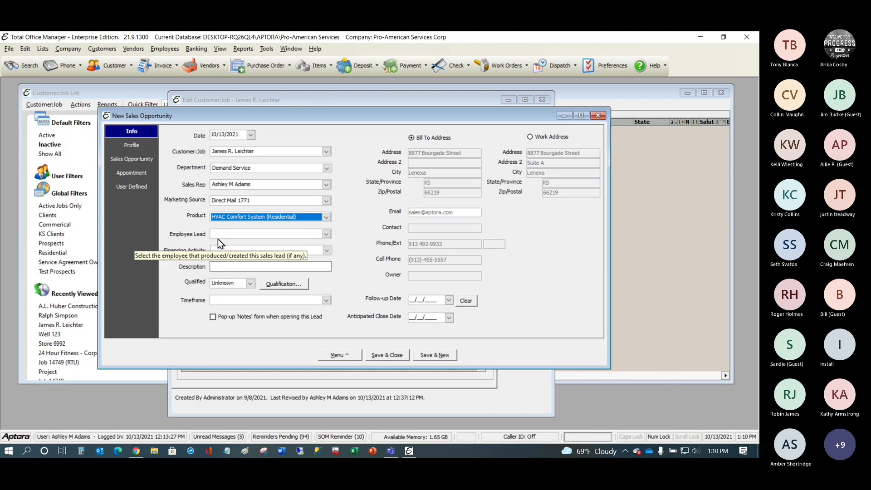
# Check the Employee Lead choices, view the Employee Leads entry on the localhost home page in Chrome, and return to the opportunity form.
pyautogui.click(326, 234)
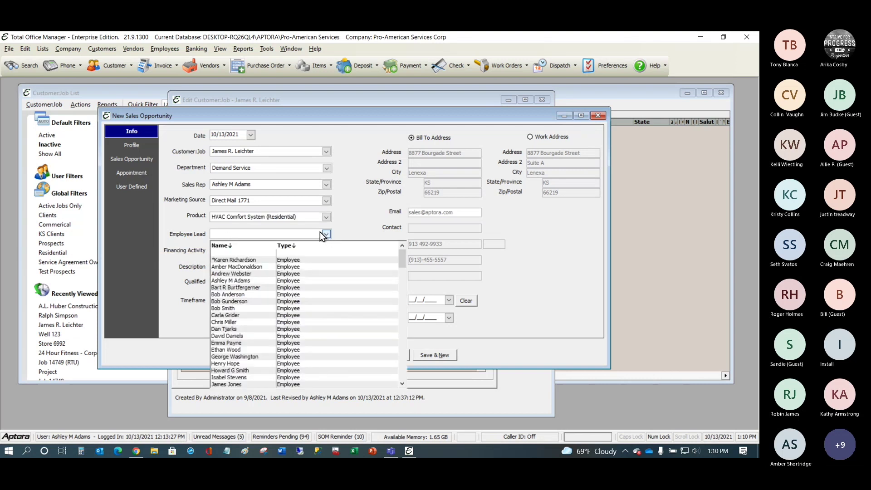
pyautogui.click(180, 224)
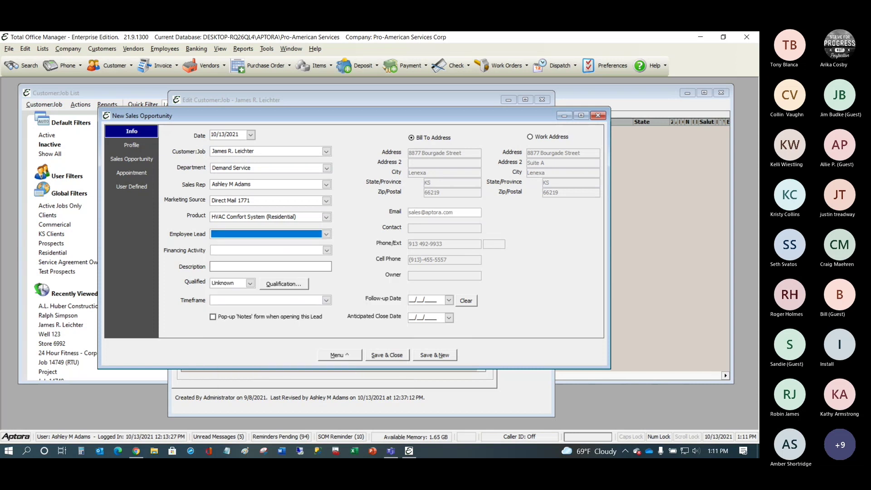
pyautogui.moveTo(359, 72); pyautogui.dragTo(389, 65)
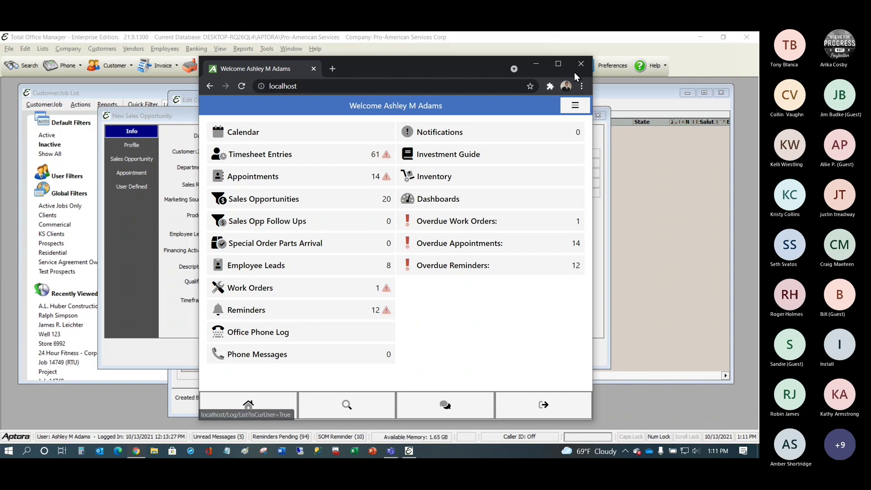
pyautogui.click(536, 64)
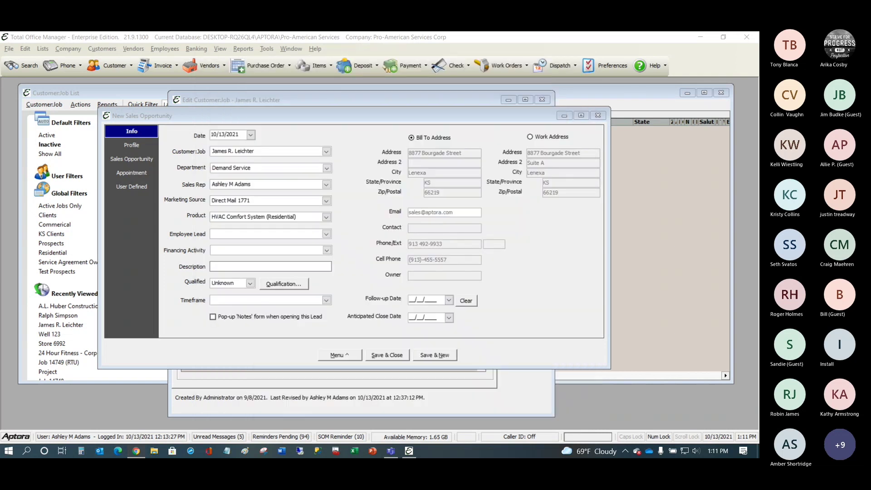
# Reposition the New Sales Opportunity form and review the Employee Lead choices, leaving the field blank.
pyautogui.moveTo(351, 112); pyautogui.dragTo(397, 100)
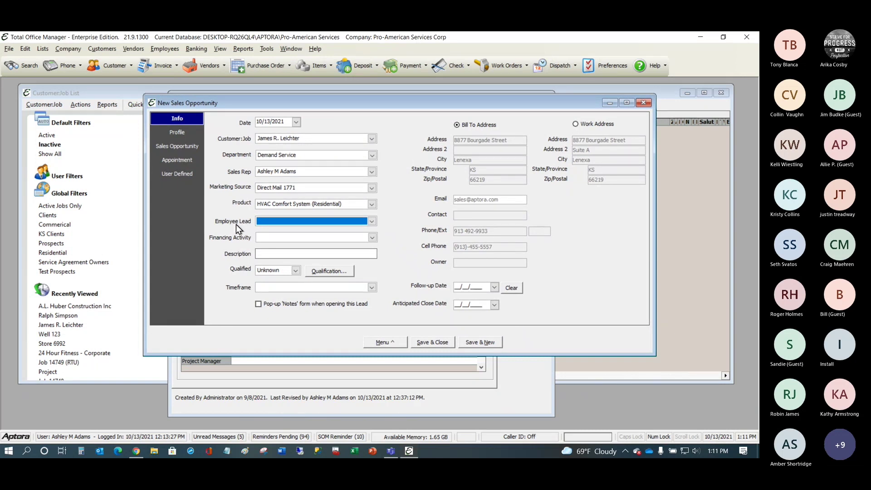
pyautogui.click(372, 222)
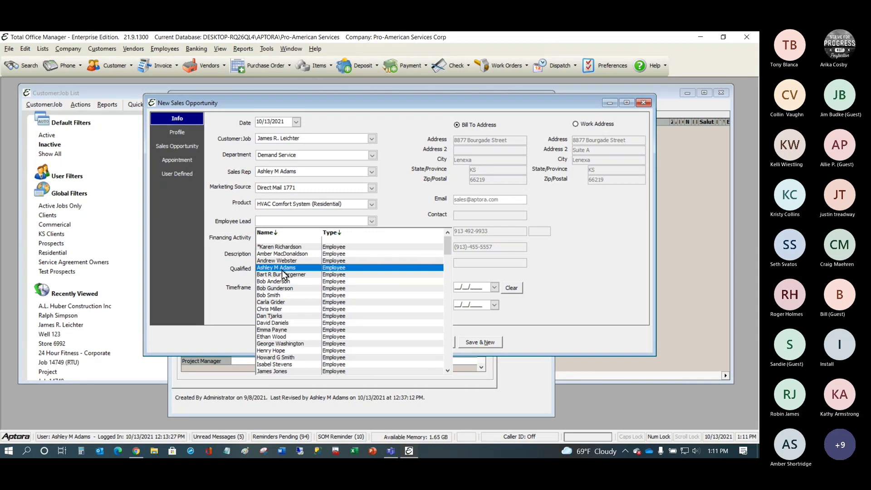
pyautogui.click(383, 188)
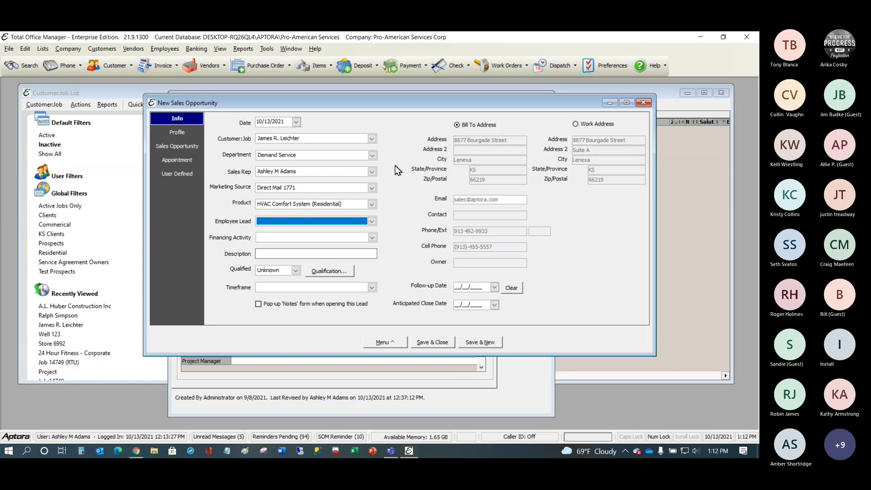
pyautogui.moveTo(412, 104); pyautogui.dragTo(413, 107)
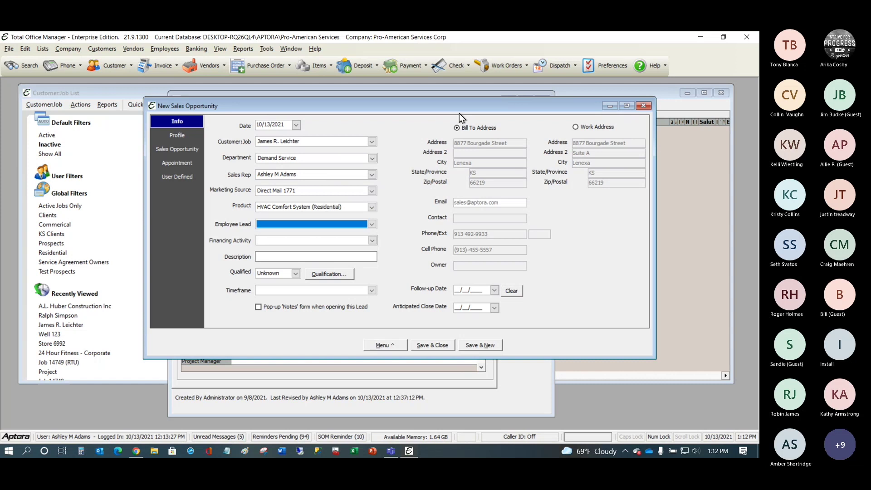
pyautogui.moveTo(431, 102)
pyautogui.mouseDown()
pyautogui.moveTo(432, 120)
pyautogui.moveTo(429, 102)
pyautogui.mouseUp()
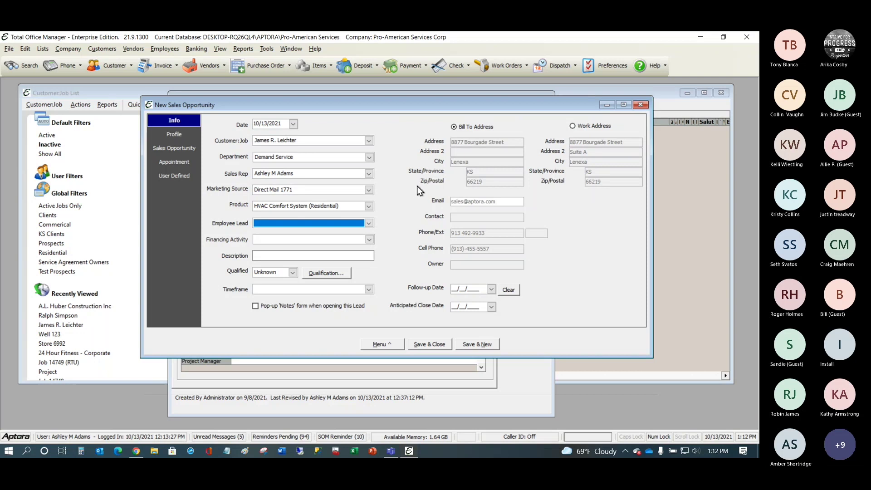
# Review the financing activity options and set the field to No Financing Was Offered.
pyautogui.click(370, 240)
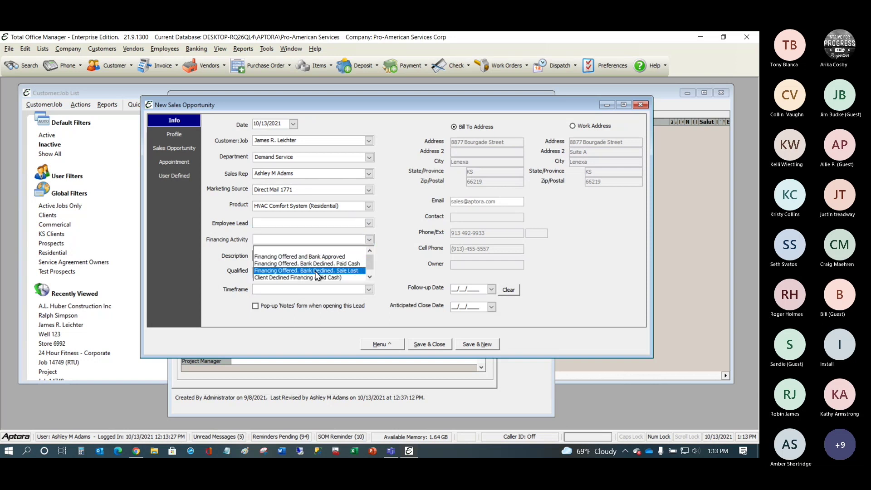
pyautogui.scroll(-1, 316, 261)
pyautogui.scroll(1, 316, 261)
pyautogui.scroll(-1, 329, 273)
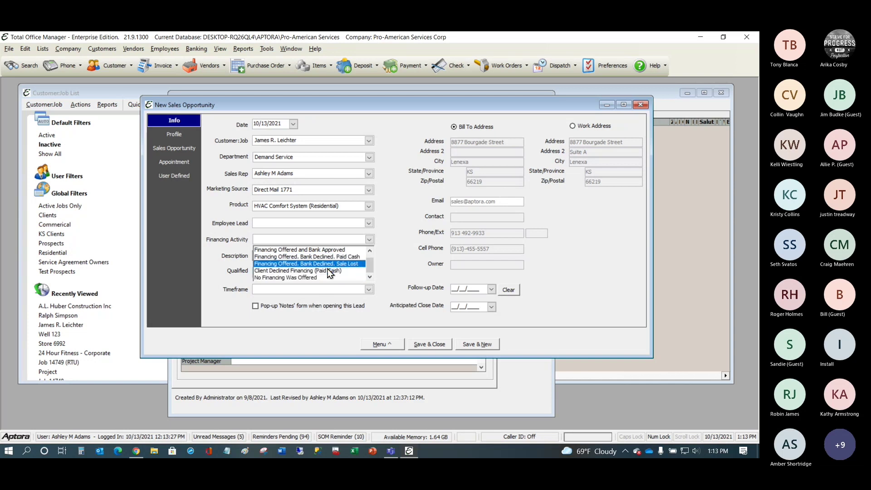
pyautogui.click(301, 278)
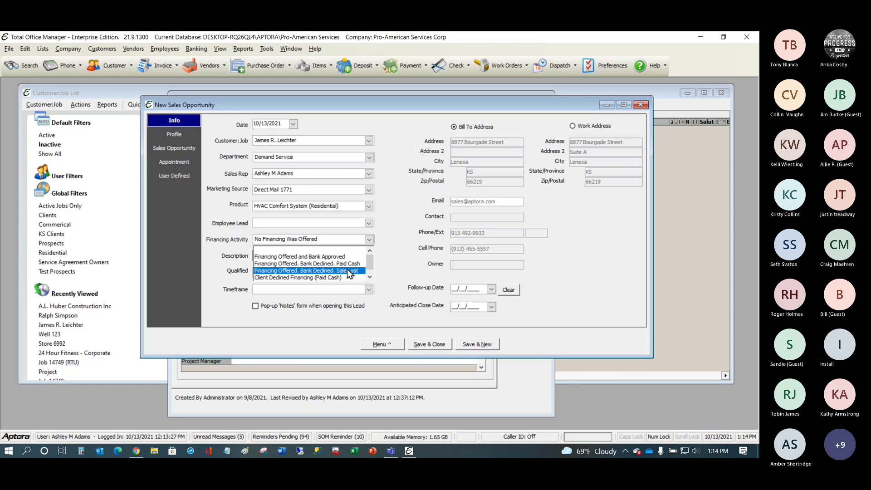
pyautogui.click(405, 224)
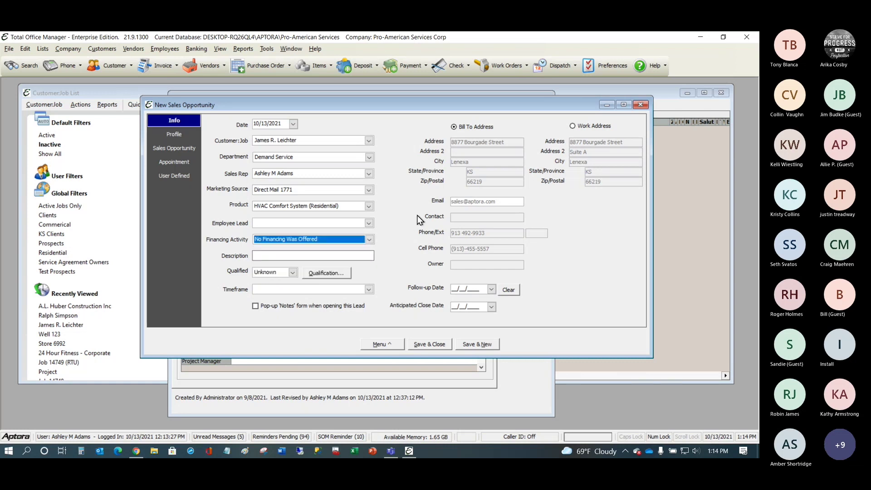
# Set the financing activity to Client Declined Financing (Paid Cash) and enter Heat Pump as the description.
pyautogui.click(368, 242)
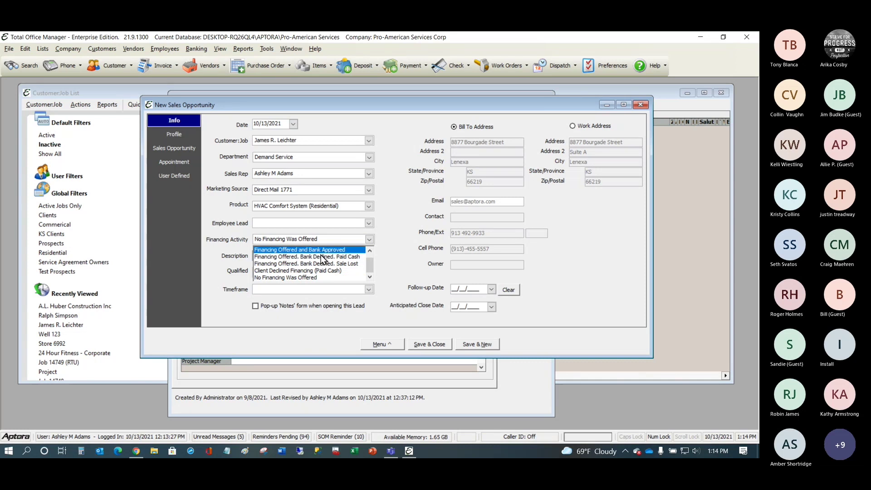
pyautogui.click(322, 269)
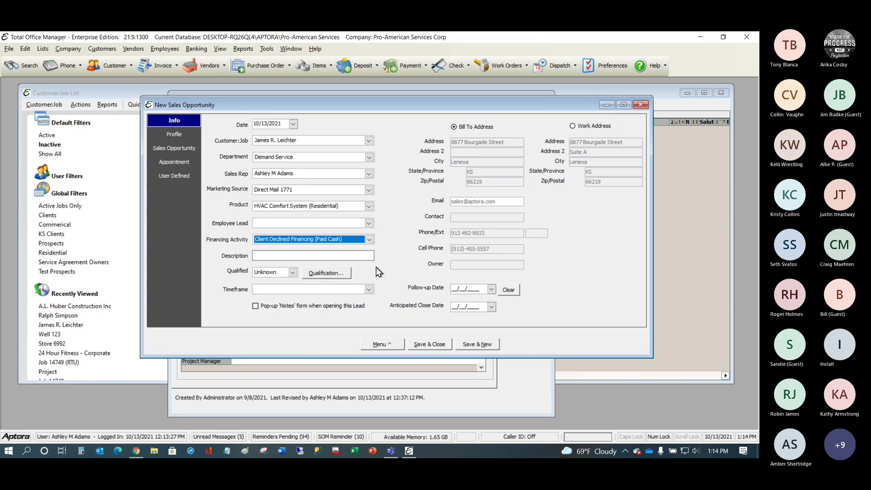
pyautogui.click(354, 256)
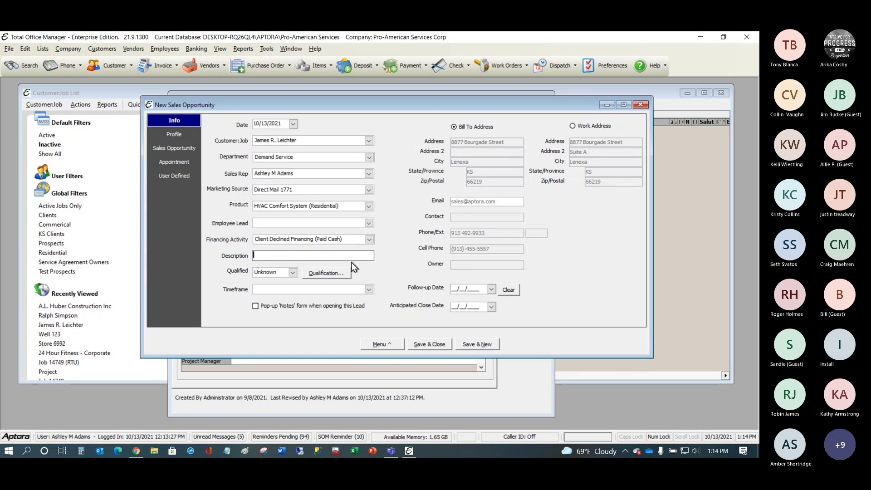
pyautogui.write('Heat Pump')
# Review the Qualified options, keeping Unknown, and read through the opportunity's qualification questions without answering or saving them.
pyautogui.click(293, 273)
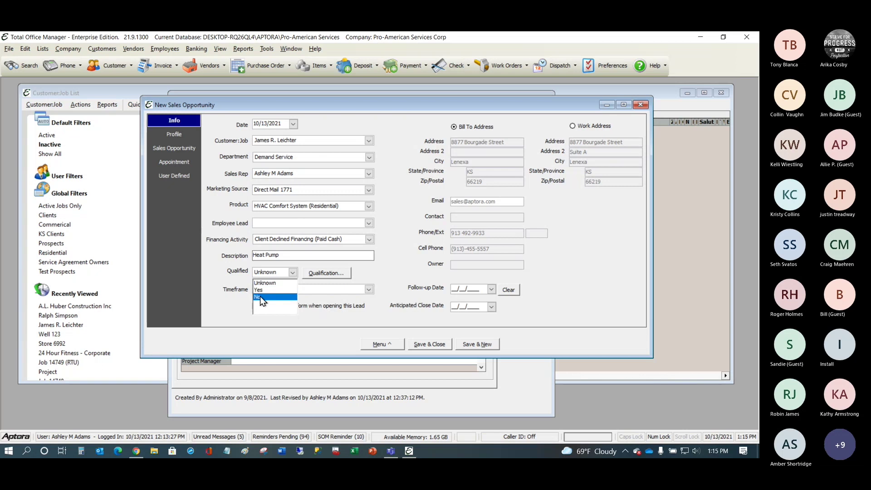
pyautogui.click(262, 282)
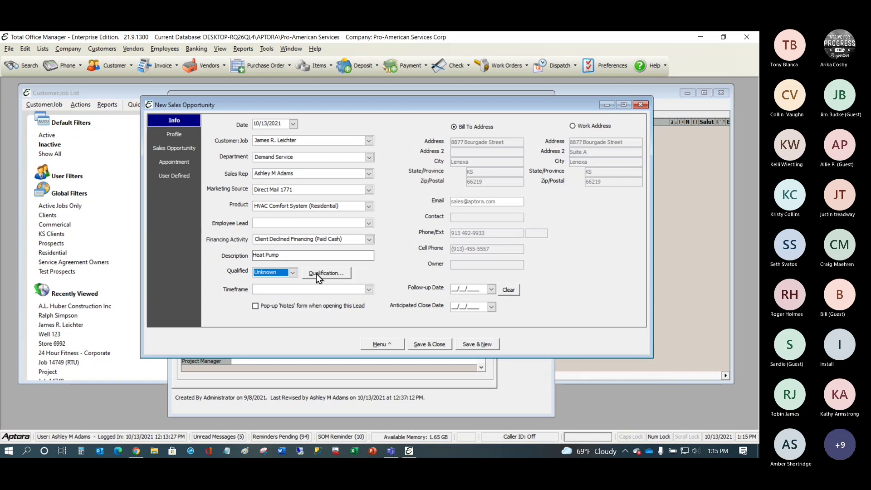
pyautogui.click(317, 274)
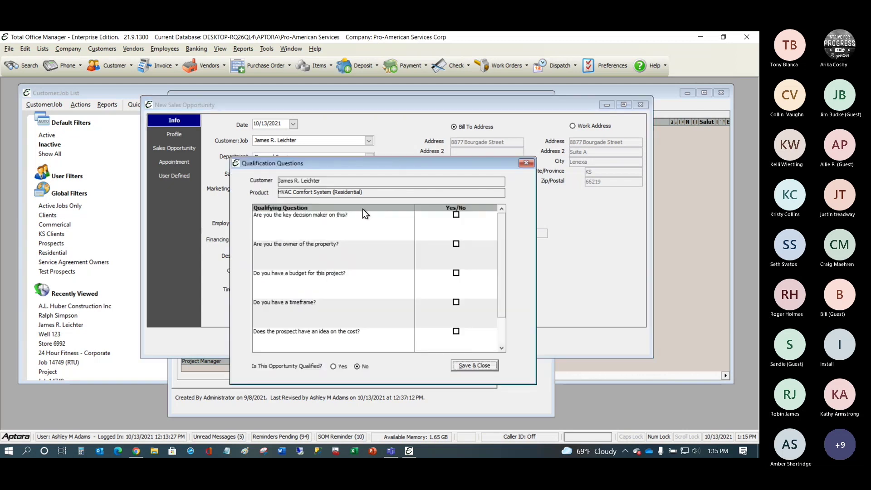
pyautogui.moveTo(372, 168); pyautogui.dragTo(365, 113)
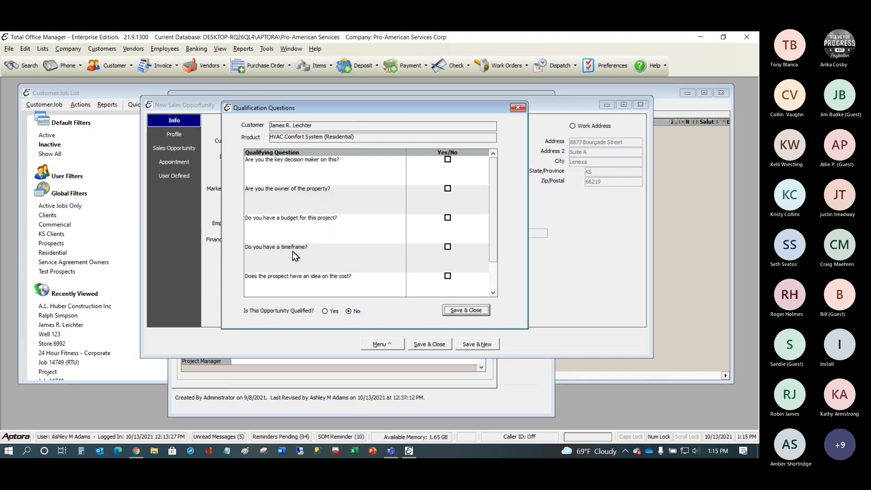
pyautogui.scroll(-1, 327, 285)
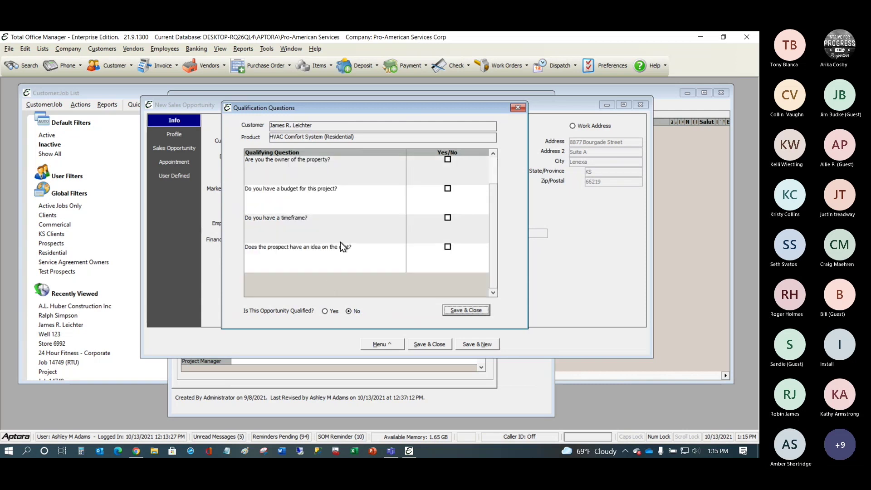
pyautogui.scroll(1, 347, 250)
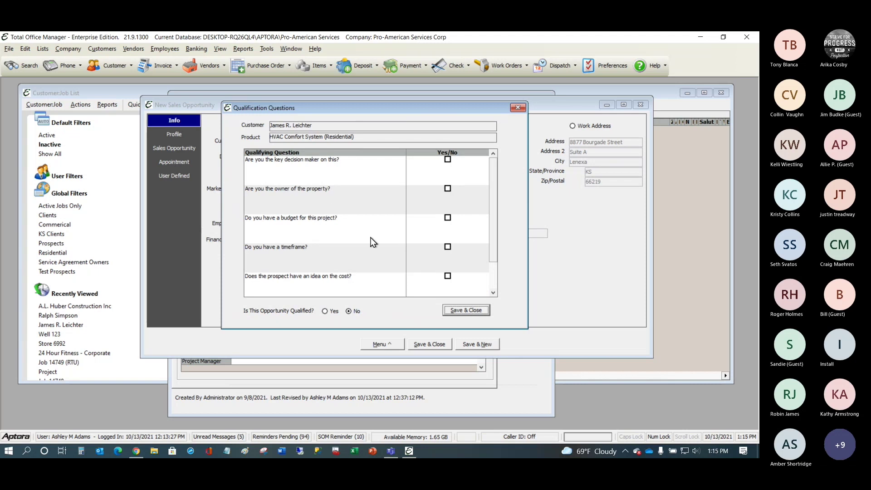
pyautogui.scroll(-1, 373, 242)
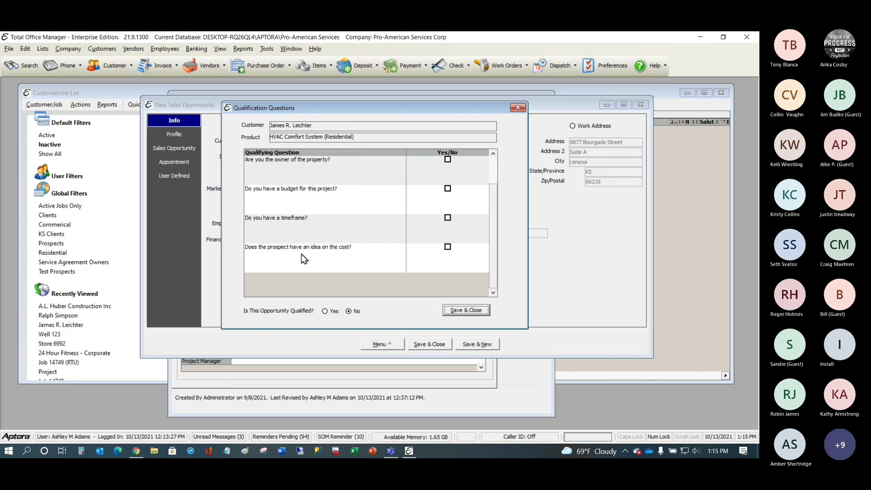
pyautogui.scroll(1, 291, 227)
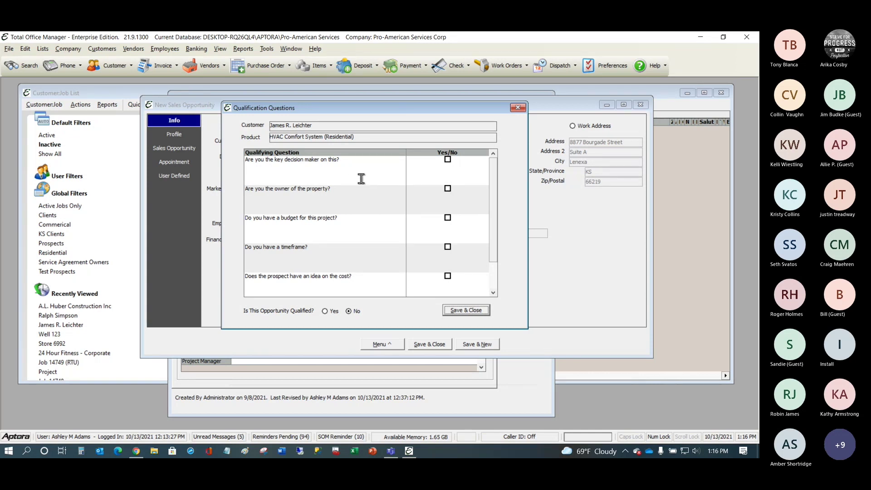
pyautogui.click(519, 107)
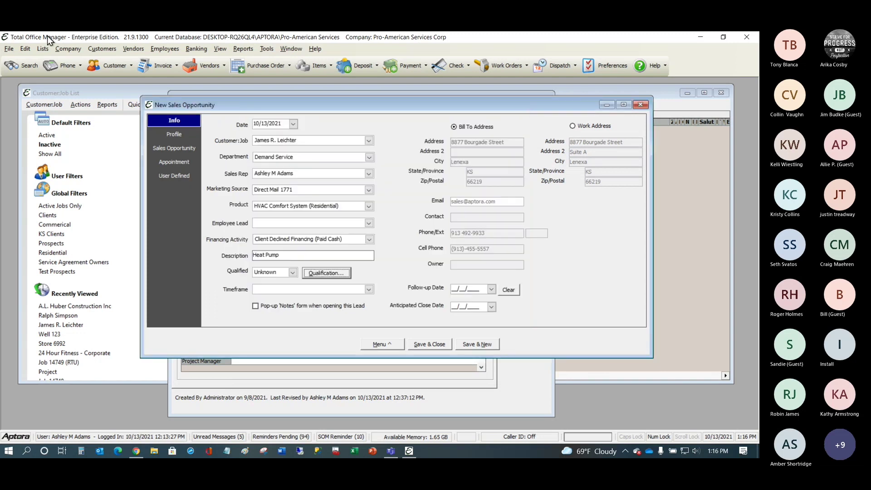
# Open the Sales Opportunity Manager's Qualifying Questions List.
pyautogui.click(102, 48)
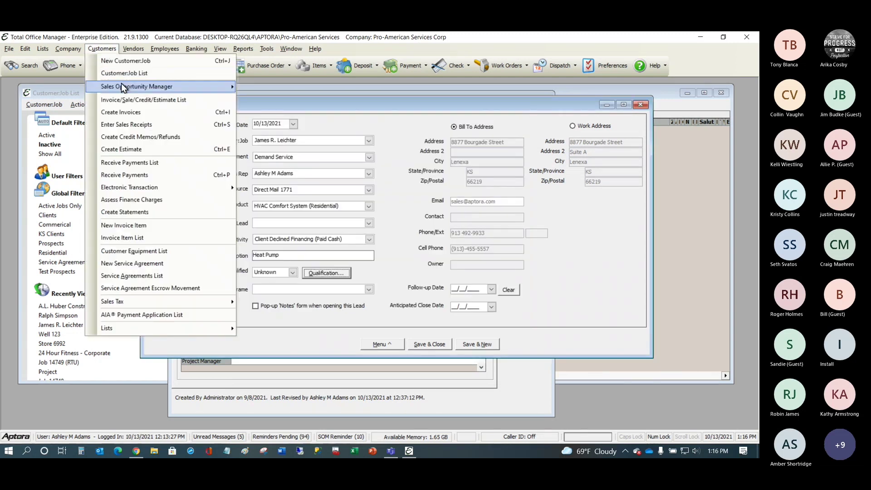
pyautogui.moveTo(121, 84)
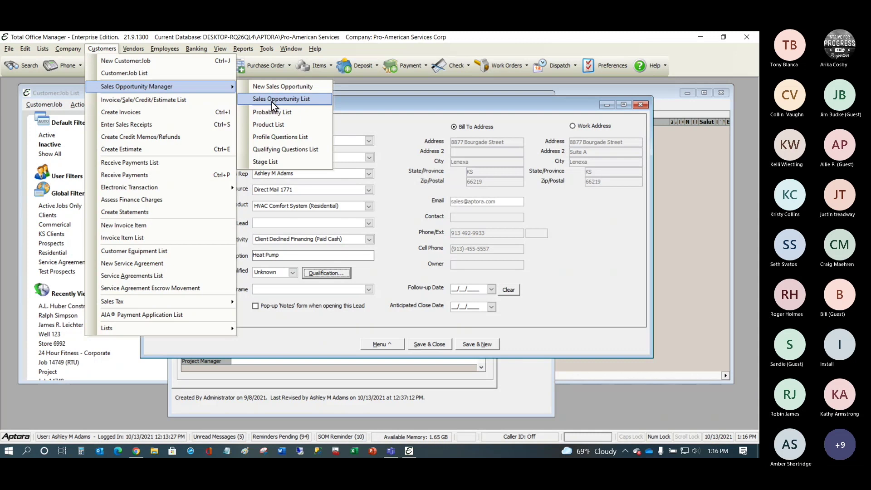
pyautogui.click(282, 151)
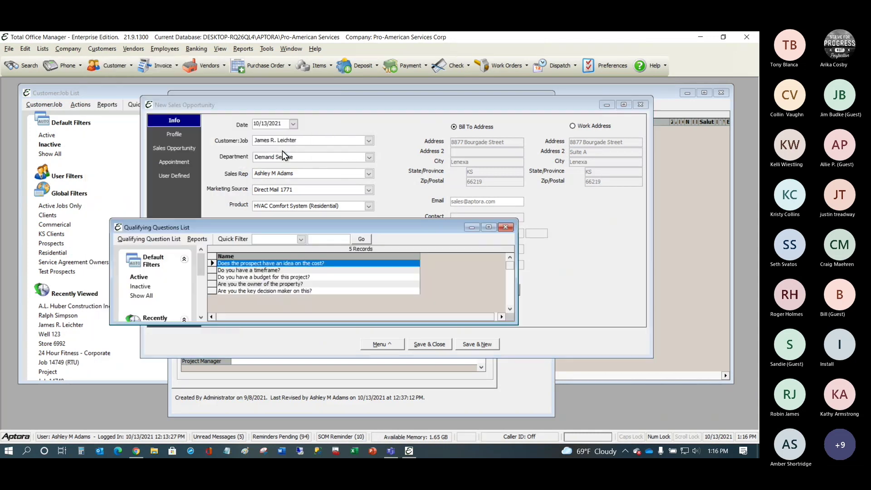
# Open the "Do you have a timeframe?" qualifying question and try to add Accessory as another product, browsing the other available products.
pyautogui.doubleClick(260, 270)
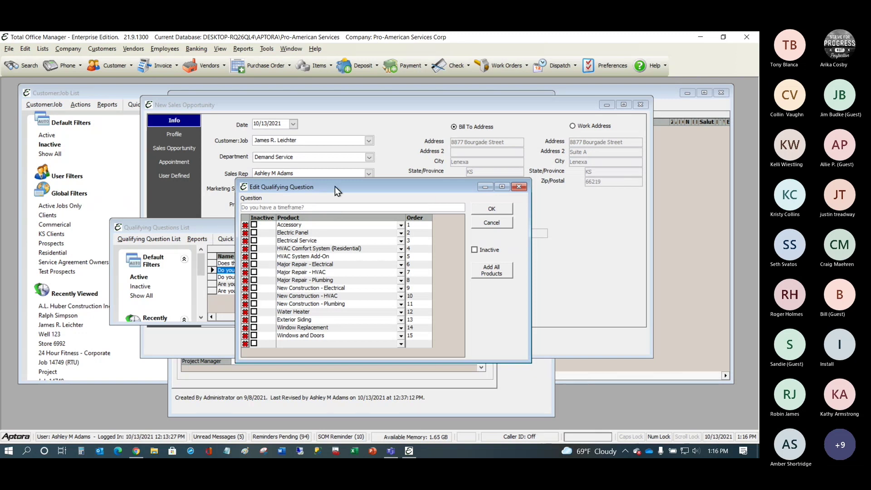
pyautogui.moveTo(335, 186); pyautogui.dragTo(246, 123)
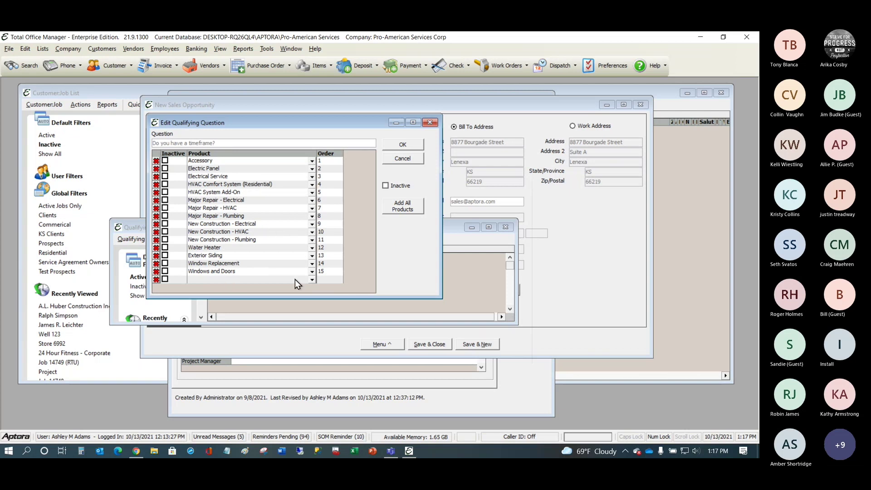
pyautogui.click(311, 280)
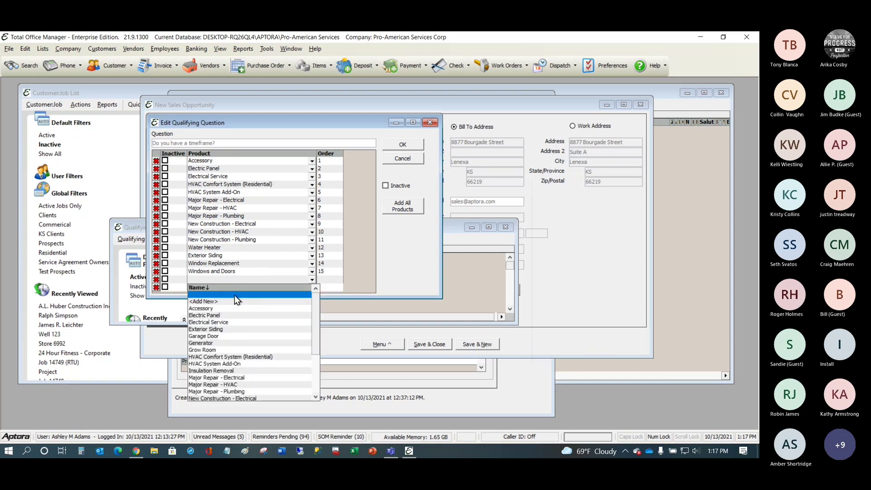
pyautogui.click(208, 309)
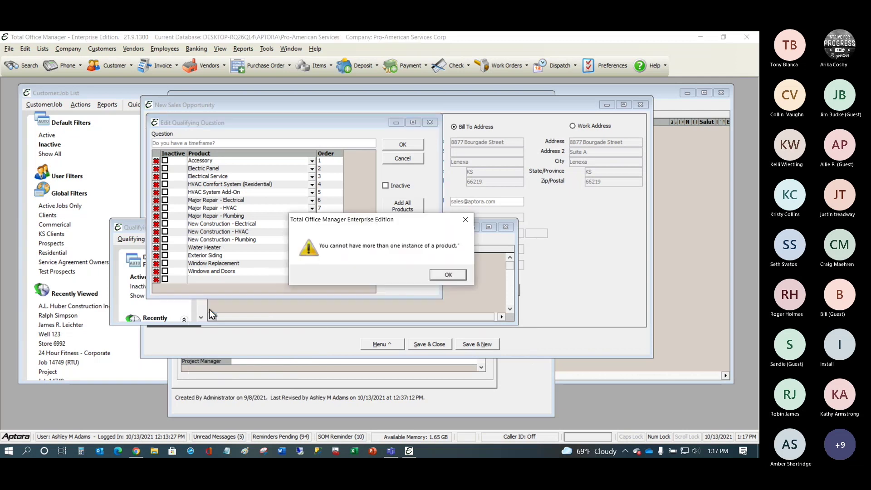
pyautogui.click(447, 275)
pyautogui.click(312, 279)
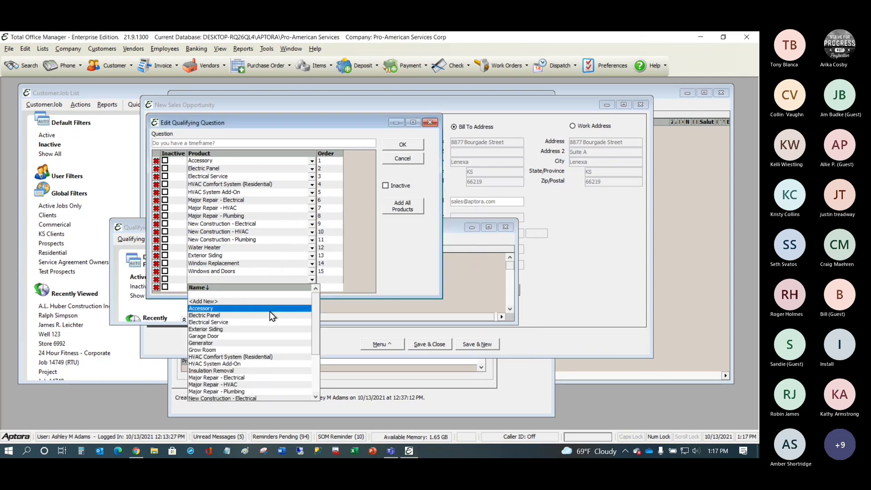
pyautogui.scroll(-2, 269, 313)
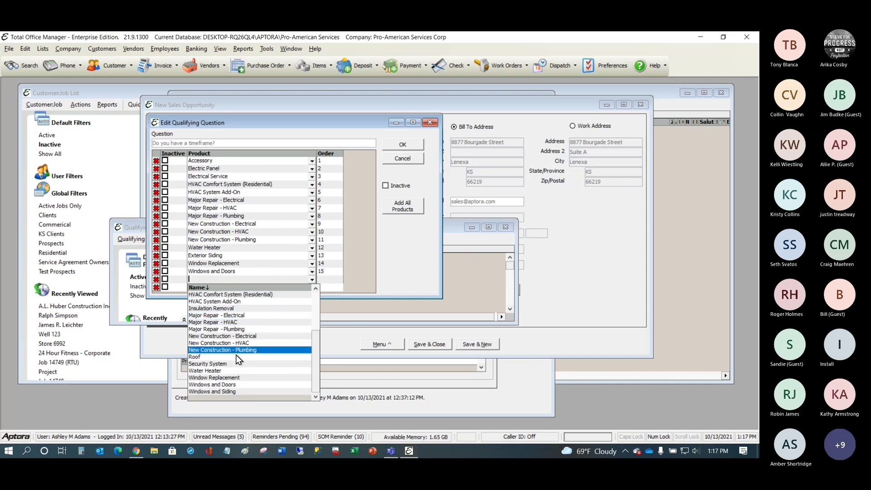
pyautogui.click(339, 276)
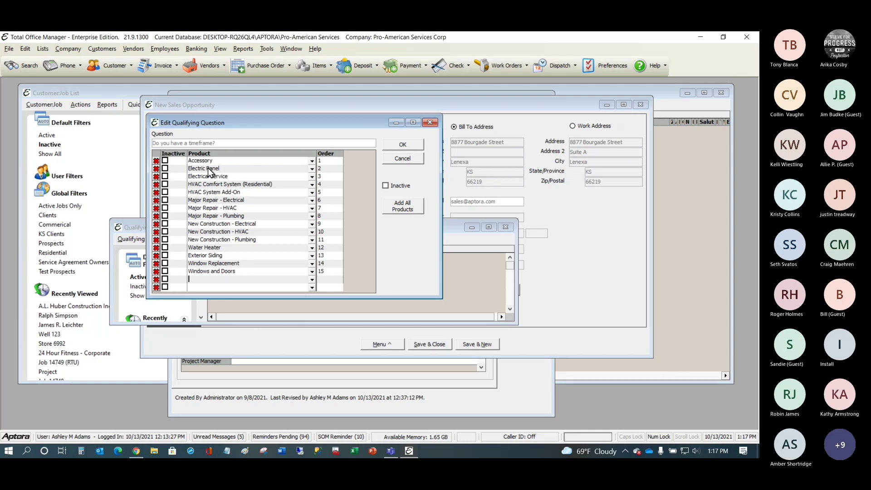
# Mark HVAC System Add-On and the Major Repair products for Electrical, HVAC and Plumbing as inactive for the timeframe question.
pyautogui.click(165, 184)
pyautogui.click(165, 184)
pyautogui.click(165, 192)
pyautogui.click(165, 200)
pyautogui.click(165, 207)
pyautogui.click(165, 215)
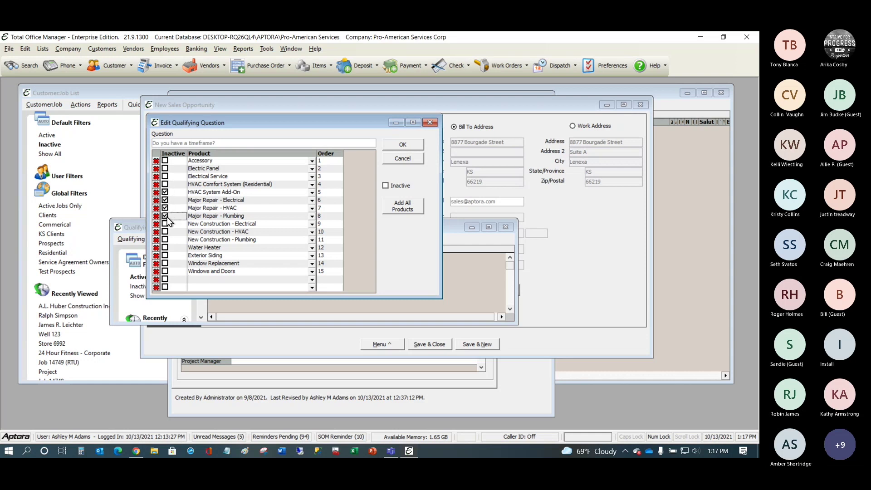
# Try to delete the Window Replacement product row, then discard the question's edits and close the Qualifying Questions List.
pyautogui.click(156, 263)
pyautogui.click(394, 275)
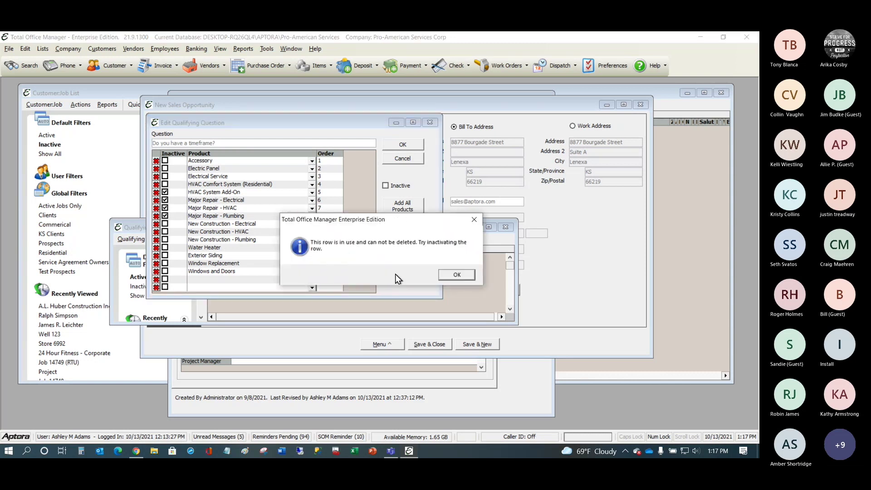
pyautogui.click(456, 276)
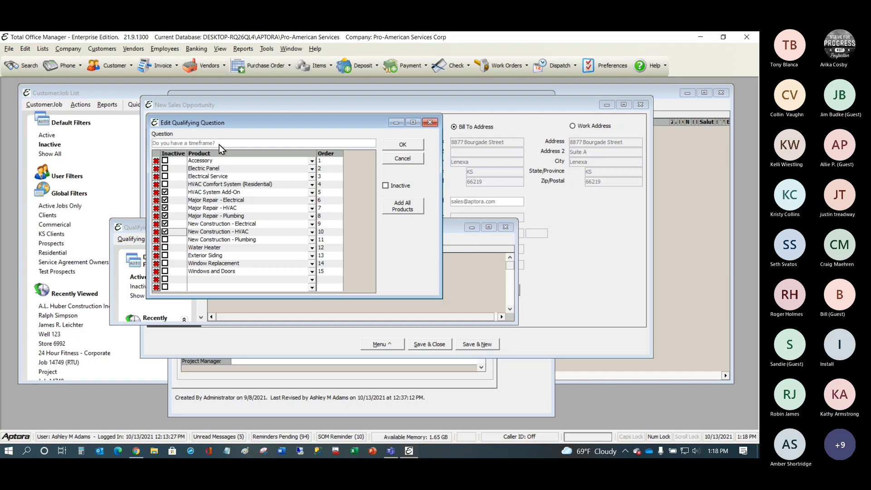
pyautogui.click(402, 159)
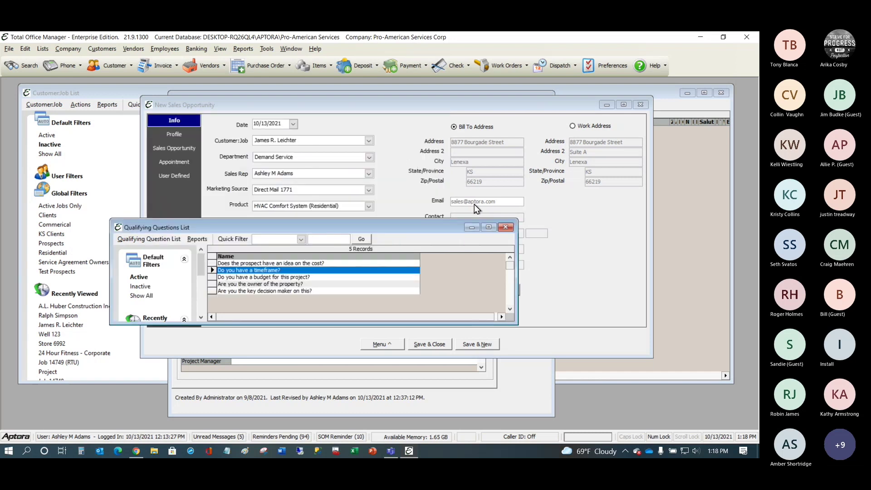
pyautogui.click(508, 228)
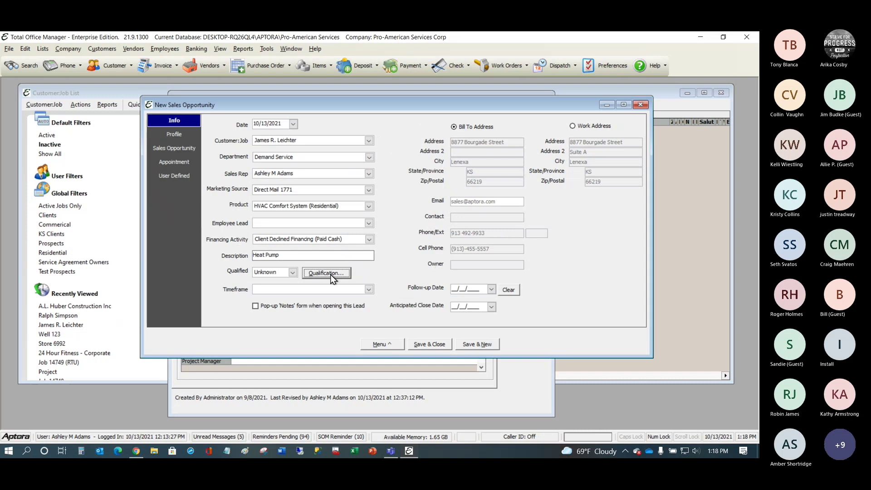
# Answer yes to the decision maker, property owner and budget questions, mark the opportunity as qualified, and save the qualification.
pyautogui.click(293, 272)
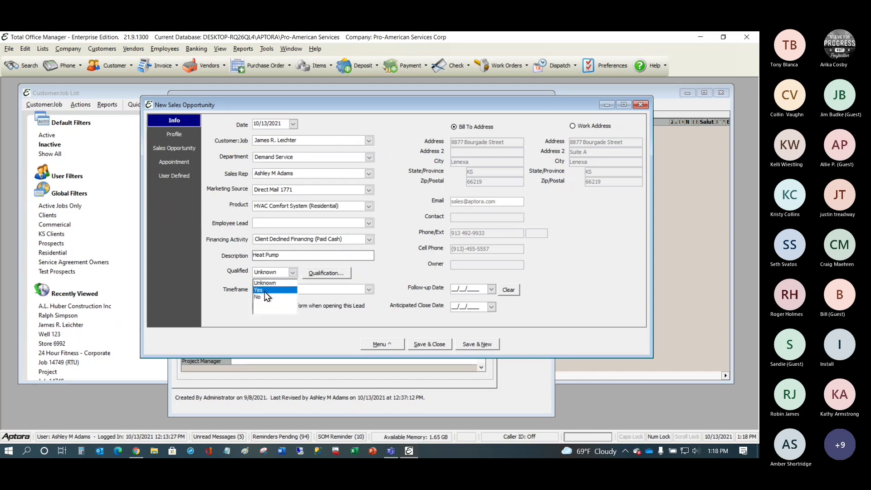
pyautogui.click(326, 273)
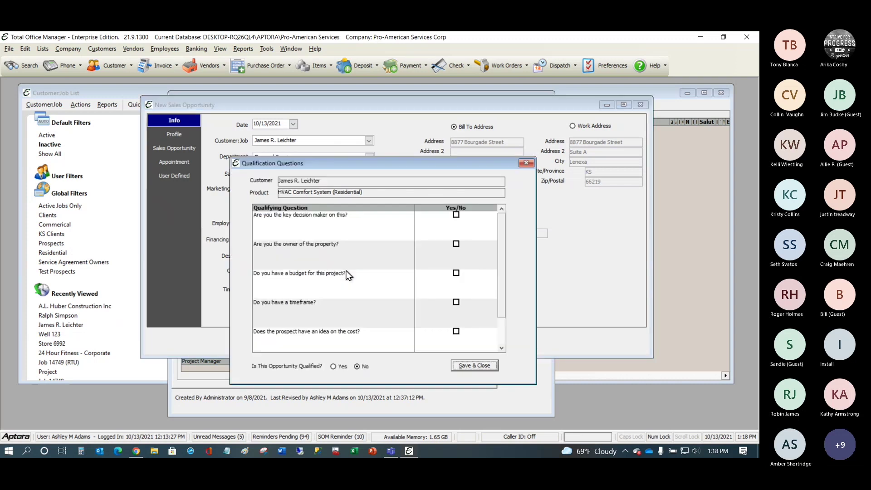
pyautogui.click(457, 215)
pyautogui.click(456, 244)
pyautogui.click(457, 273)
pyautogui.click(456, 302)
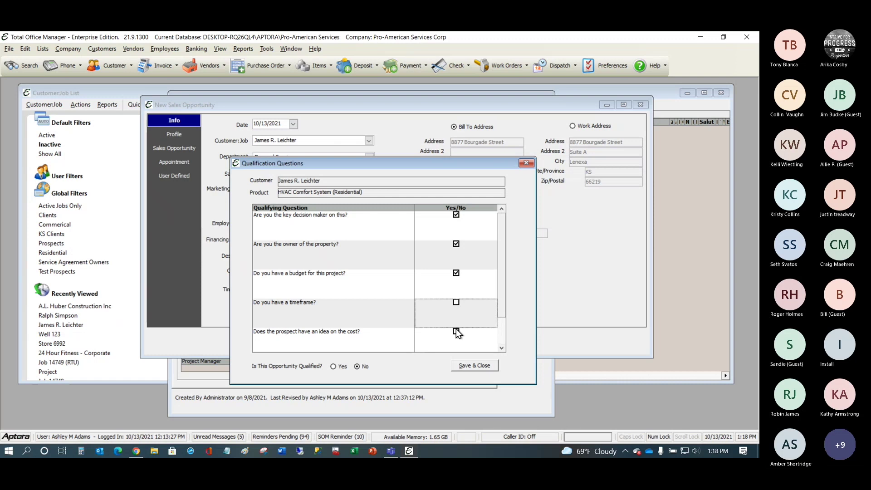
pyautogui.click(456, 365)
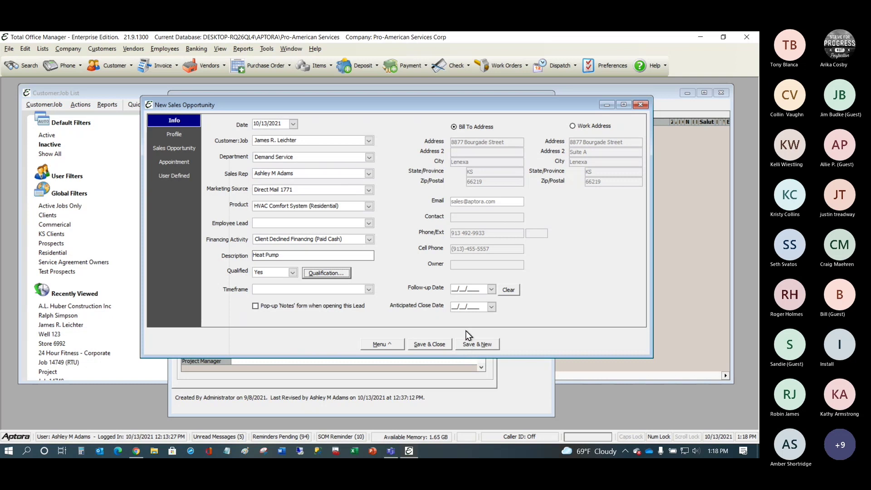
# Set the sales opportunity's timeframe to 1 - 3 Months.
pyautogui.click(368, 289)
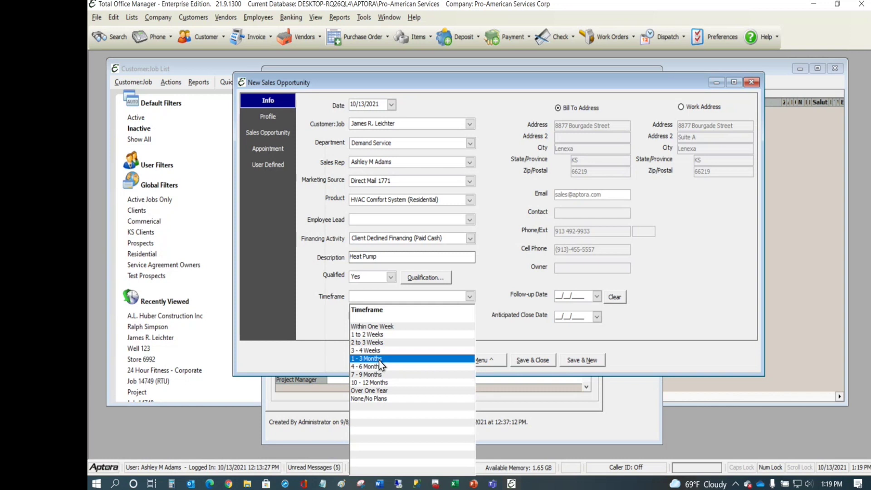
pyautogui.click(379, 360)
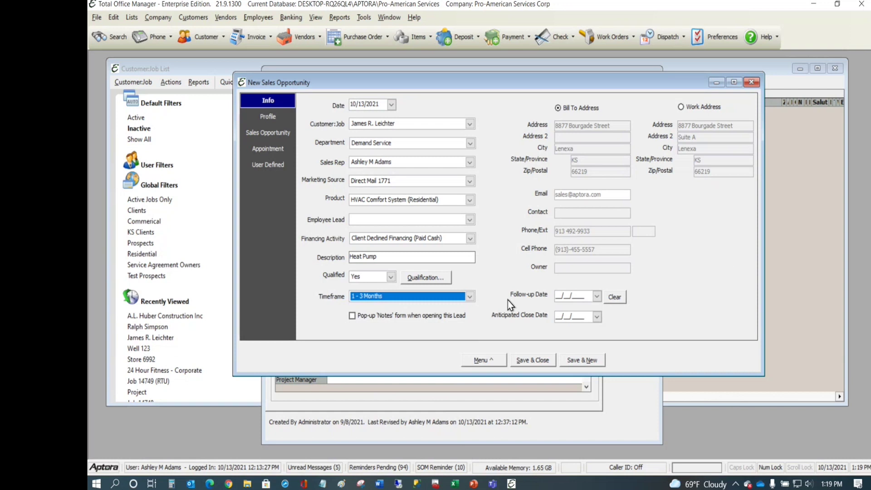
# Switch to the browser-based home page to view its sales opportunity and follow-up entries, then return to the new sales opportunity.
pyautogui.moveTo(540, 303)
pyautogui.moveTo(91, 77); pyautogui.dragTo(522, 22)
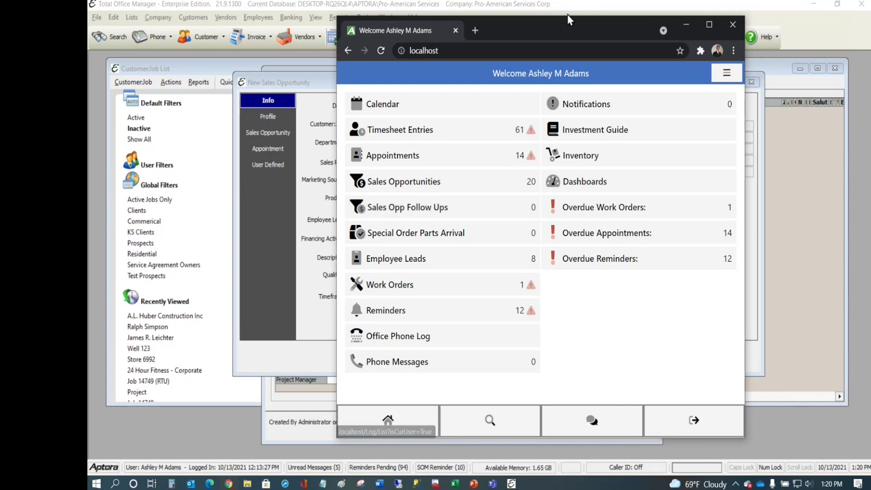
pyautogui.moveTo(570, 23); pyautogui.dragTo(511, 24)
pyautogui.hotkey('alt', 'Tab')
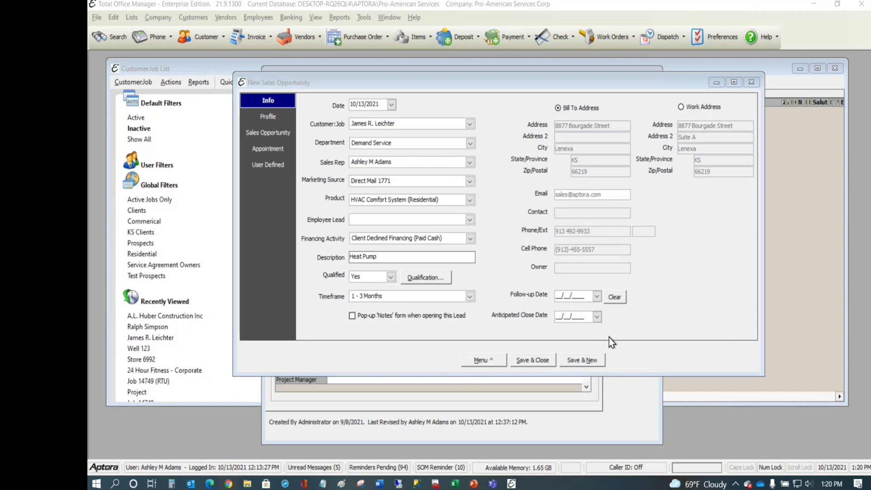
# Show the opportunity's profile questions, then review the products assigned to a brand preference question in the Profile Questions List.
pyautogui.click(250, 111)
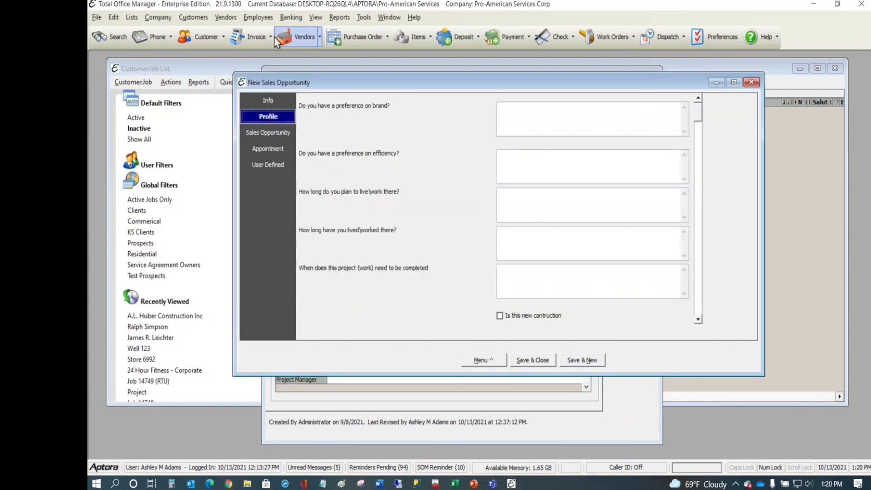
pyautogui.click(192, 17)
pyautogui.moveTo(212, 61)
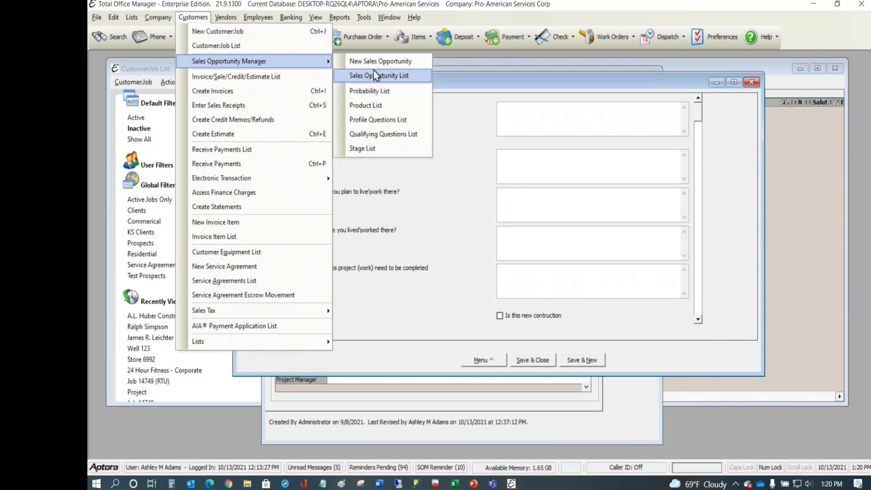
pyautogui.click(383, 122)
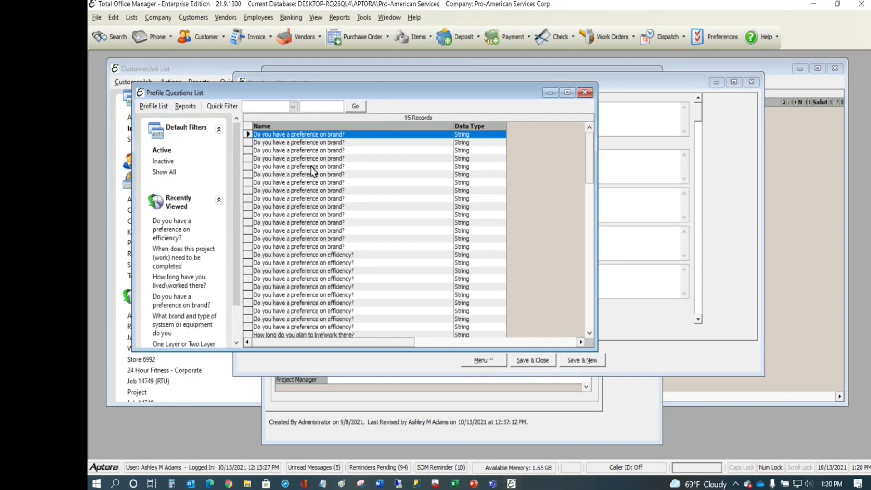
pyautogui.doubleClick(311, 167)
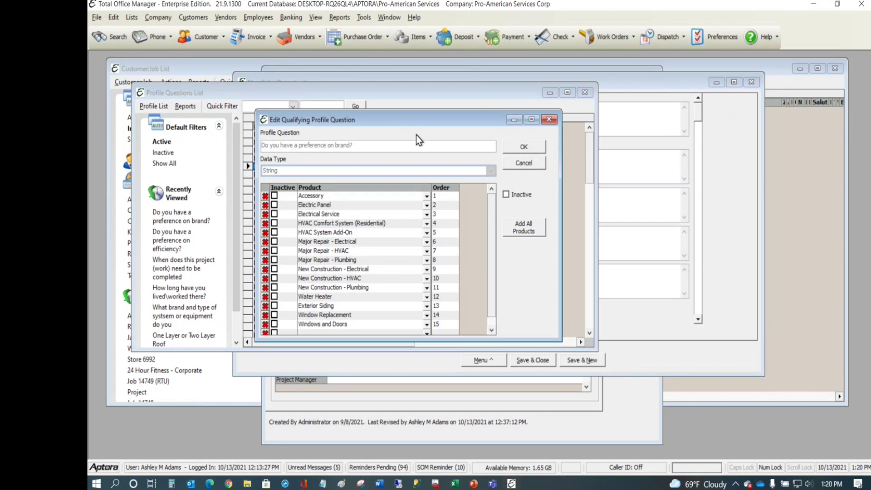
pyautogui.moveTo(415, 119); pyautogui.dragTo(507, 75)
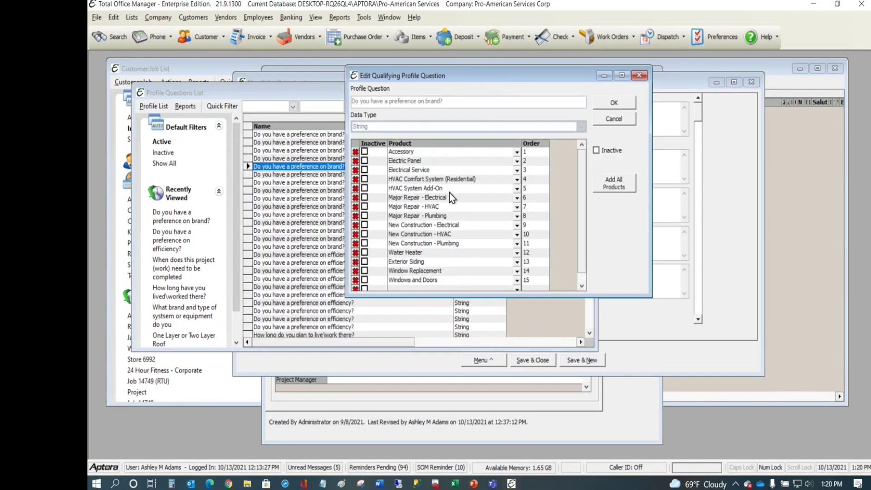
pyautogui.click(639, 75)
pyautogui.click(193, 18)
pyautogui.moveTo(235, 61)
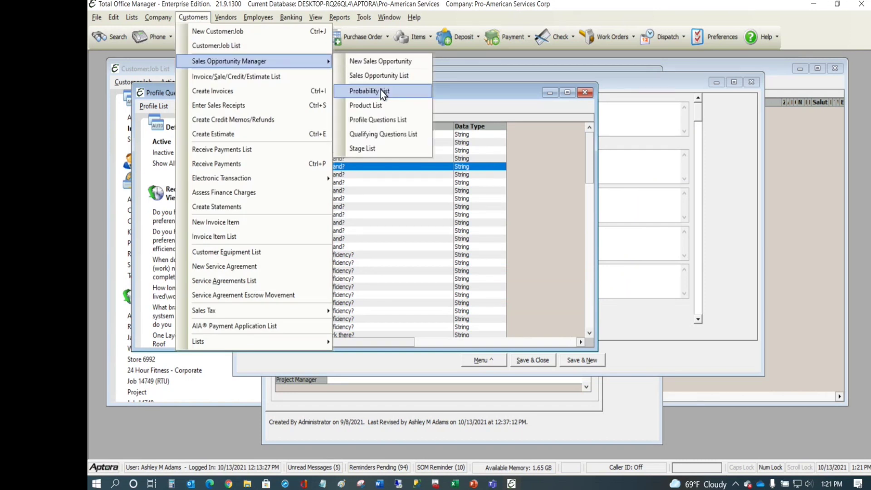
pyautogui.click(464, 93)
pyautogui.moveTo(464, 93); pyautogui.dragTo(617, 239)
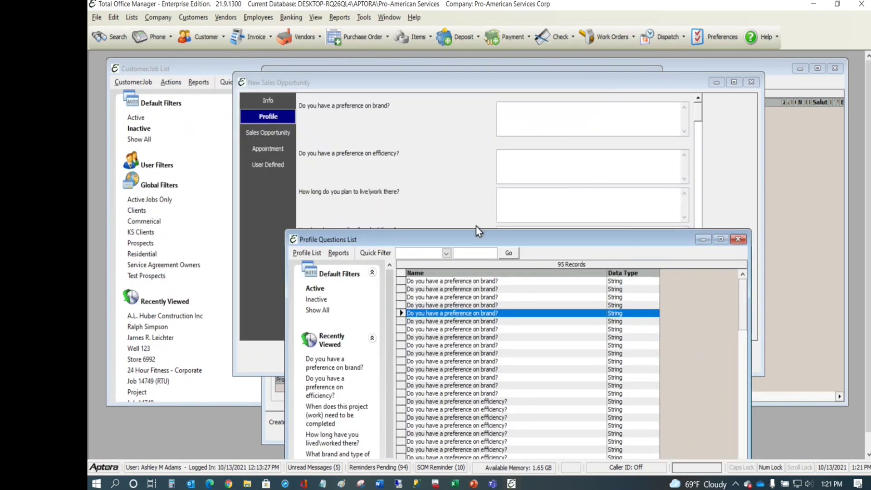
pyautogui.moveTo(511, 239); pyautogui.dragTo(415, 129)
pyautogui.click(193, 17)
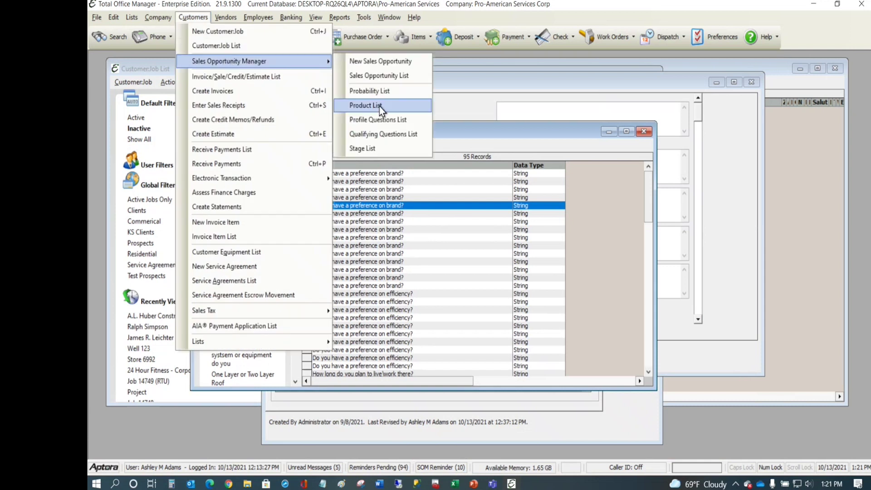
pyautogui.click(452, 138)
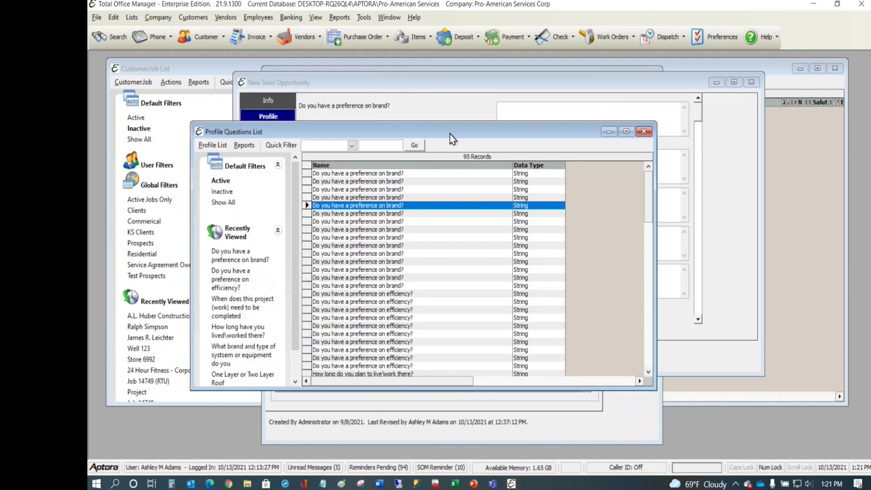
# Reopen a brand preference profile question to examine its product order, then close it and the Profile Questions List.
pyautogui.doubleClick(385, 246)
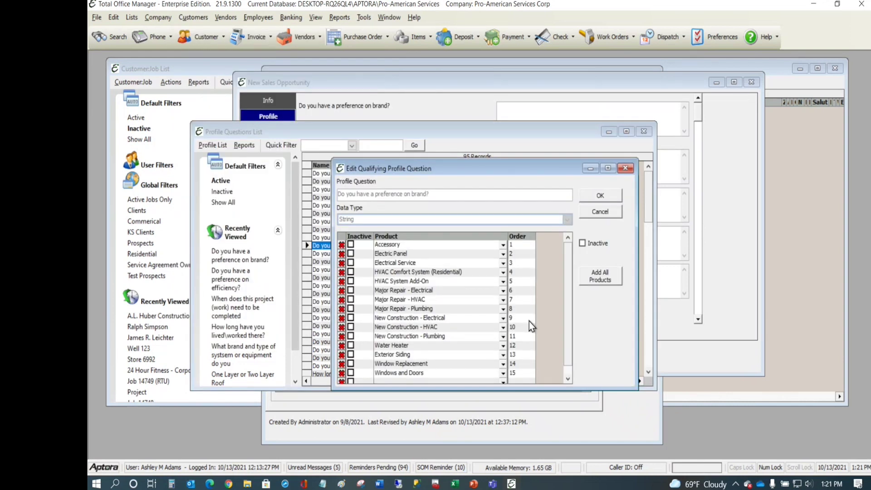
pyautogui.moveTo(486, 169); pyautogui.dragTo(393, 107)
pyautogui.scroll(-1, 426, 219)
pyautogui.scroll(1, 391, 240)
pyautogui.click(533, 108)
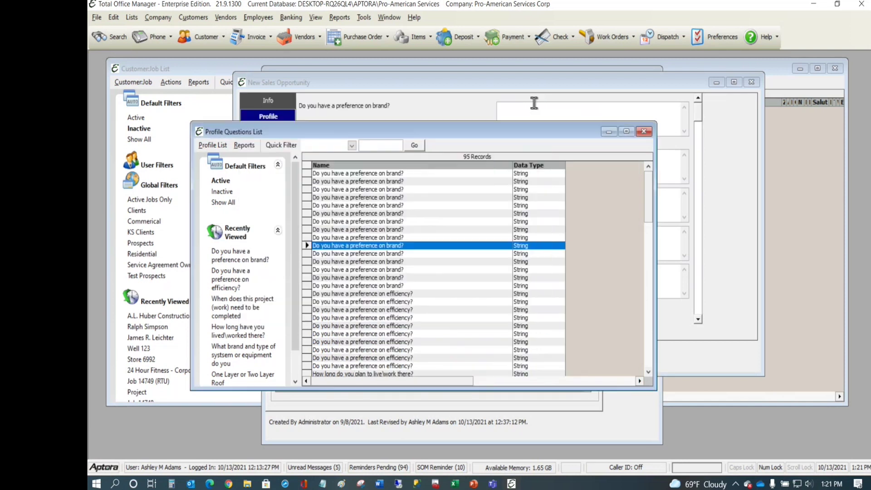
pyautogui.click(647, 132)
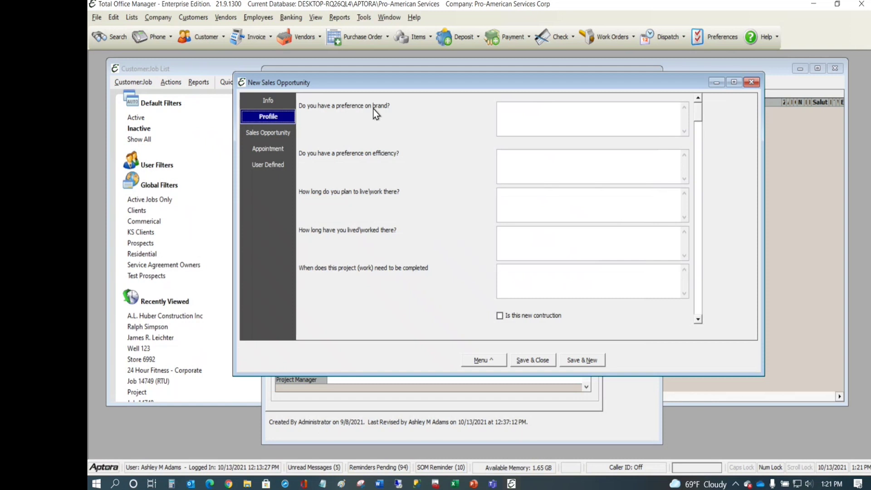
# Try out the brand and efficiency answer fields and tick, then clear, the new construction checkbox in the opportunity's profile.
pyautogui.click(518, 107)
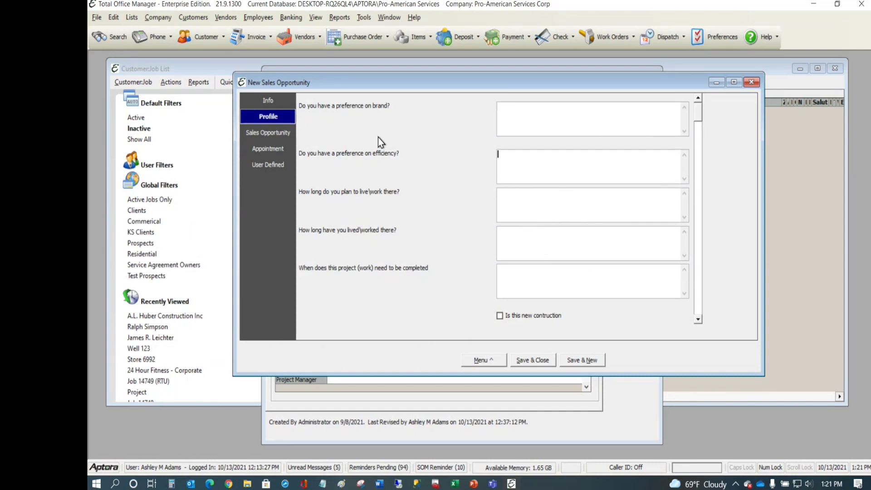
pyautogui.click(531, 120)
pyautogui.click(500, 317)
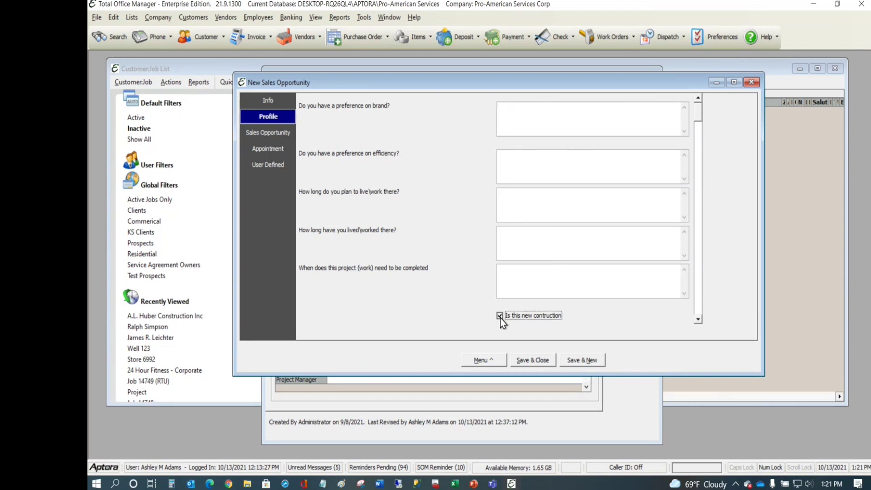
pyautogui.click(499, 317)
# Show the new opportunity's Sales Opportunity details, including its priority, probability, stage and status fields.
pyautogui.click(268, 133)
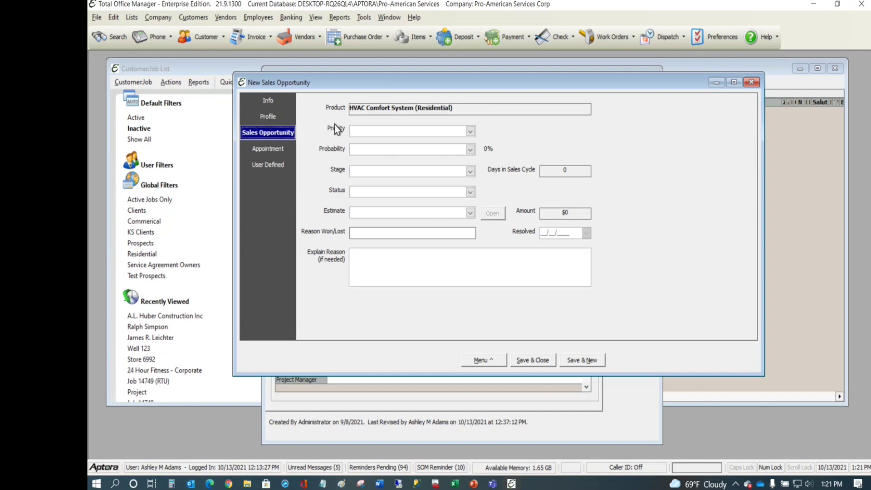
# Set the opportunity's priority to Medium and its probability to Schedule a Sales Call.
pyautogui.click(468, 132)
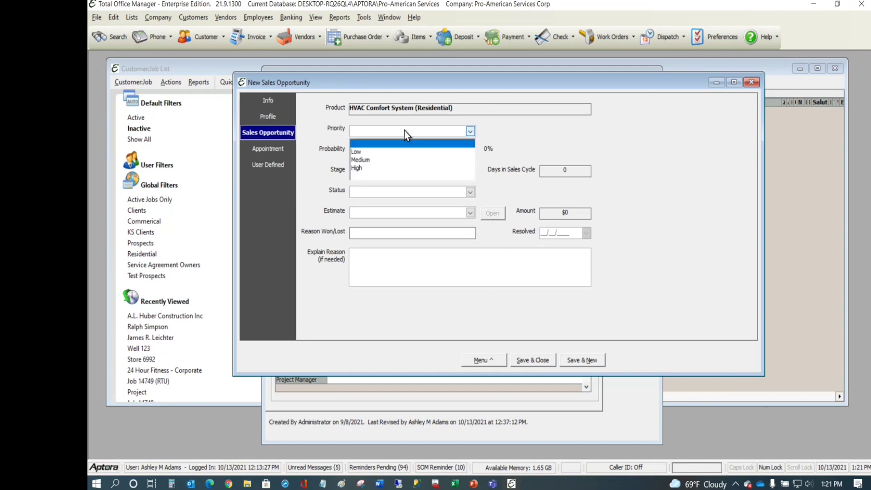
pyautogui.click(360, 161)
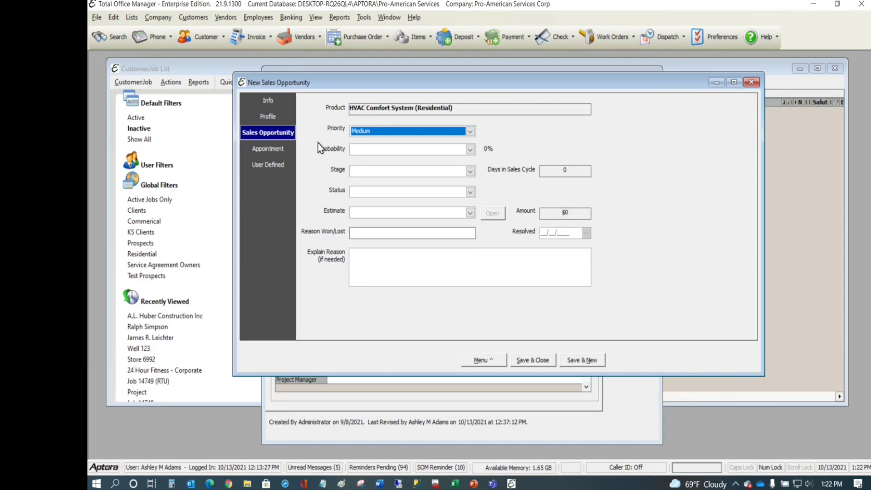
pyautogui.click(470, 151)
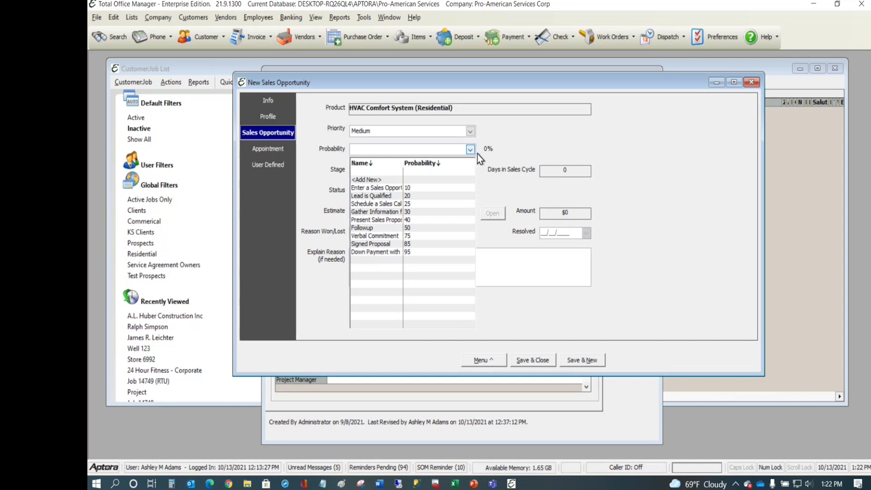
pyautogui.moveTo(401, 161); pyautogui.dragTo(421, 162)
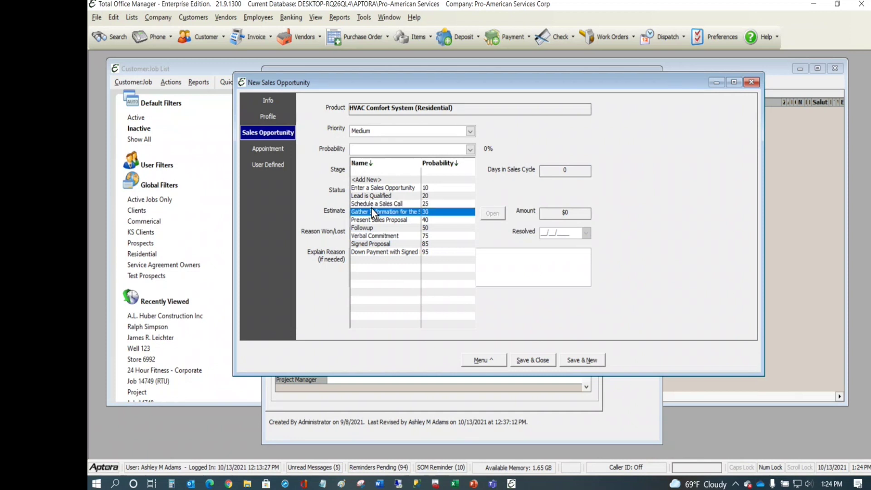
pyautogui.click(312, 170)
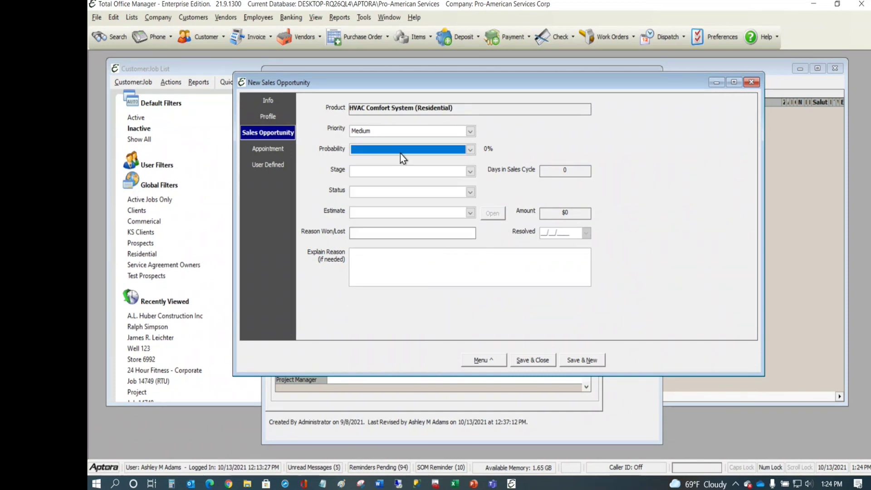
pyautogui.click(470, 150)
pyautogui.click(385, 204)
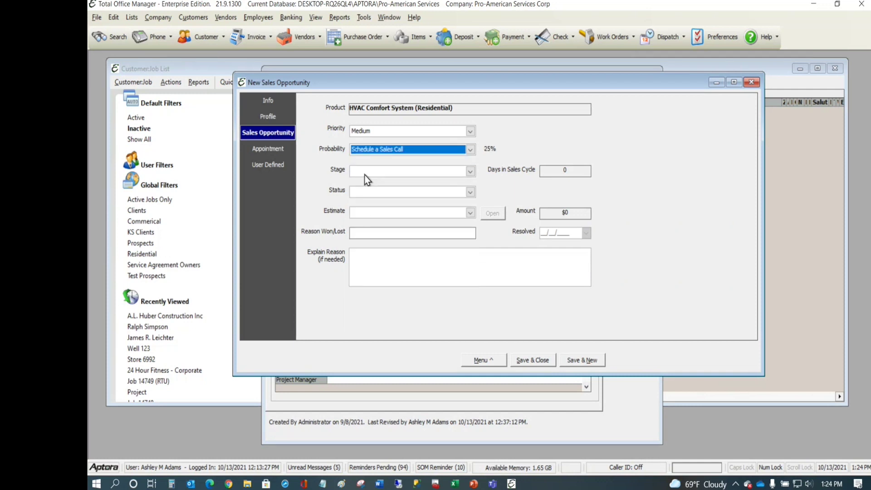
# Set the opportunity's stage to Makes Sales Appointment and its status to In Progress.
pyautogui.click(471, 172)
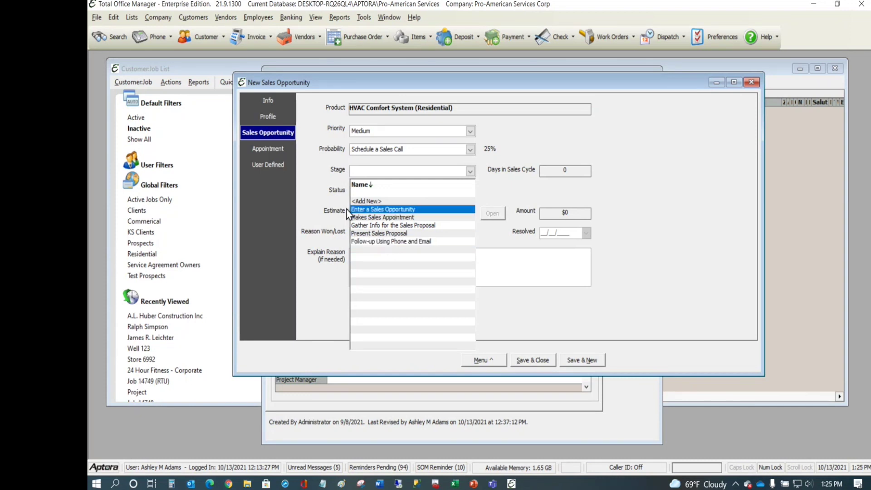
pyautogui.click(370, 219)
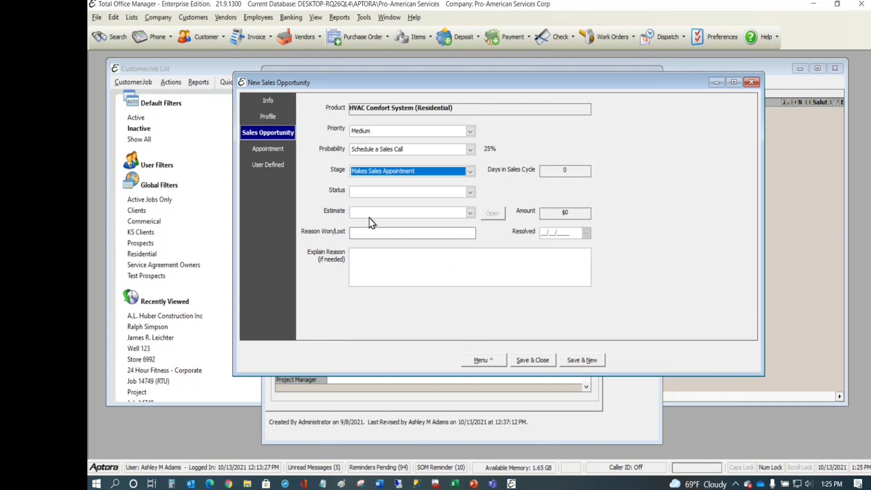
pyautogui.click(469, 192)
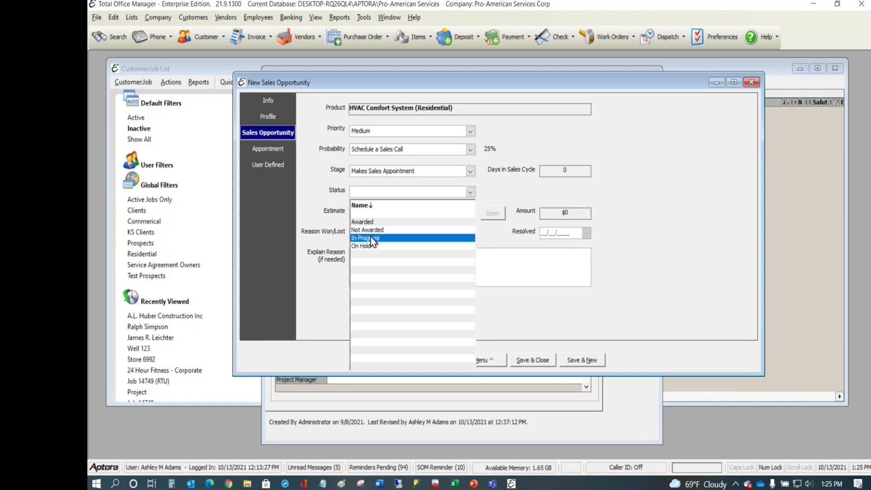
pyautogui.click(371, 238)
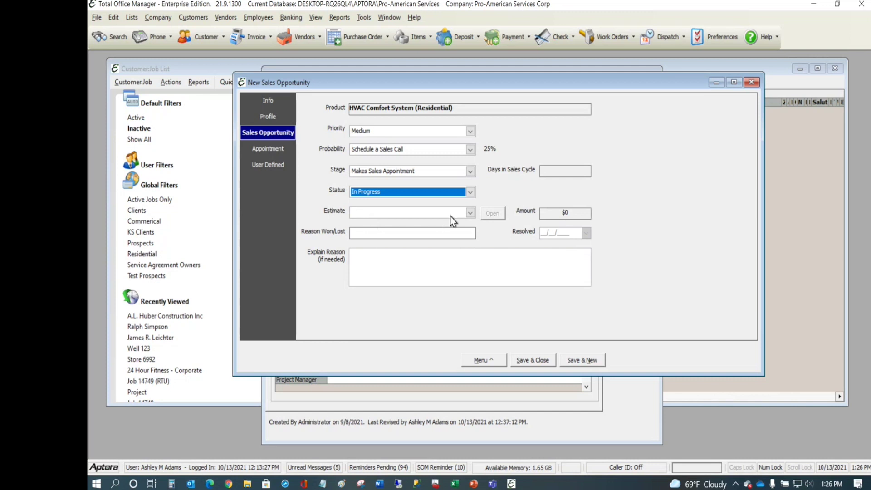
# Look through the customer's estimates and attach the one dated 9/5/2021 for $30,856.33 to the opportunity.
pyautogui.click(471, 214)
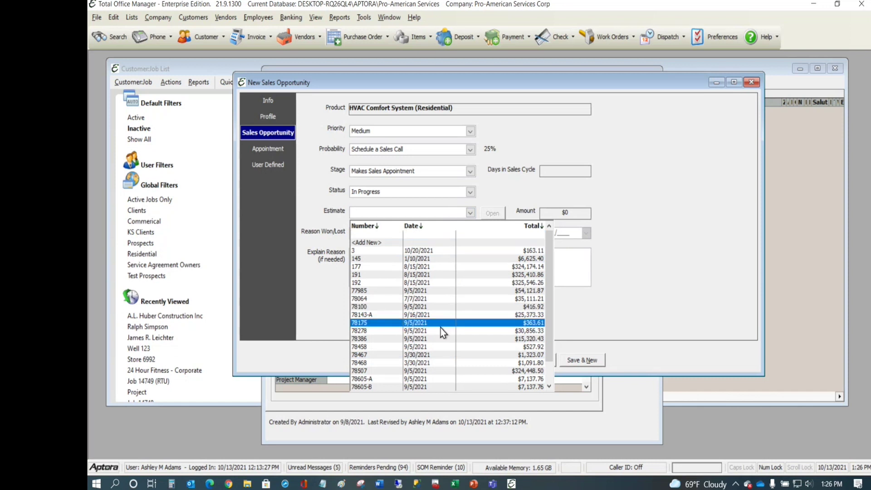
pyautogui.scroll(-1, 439, 304)
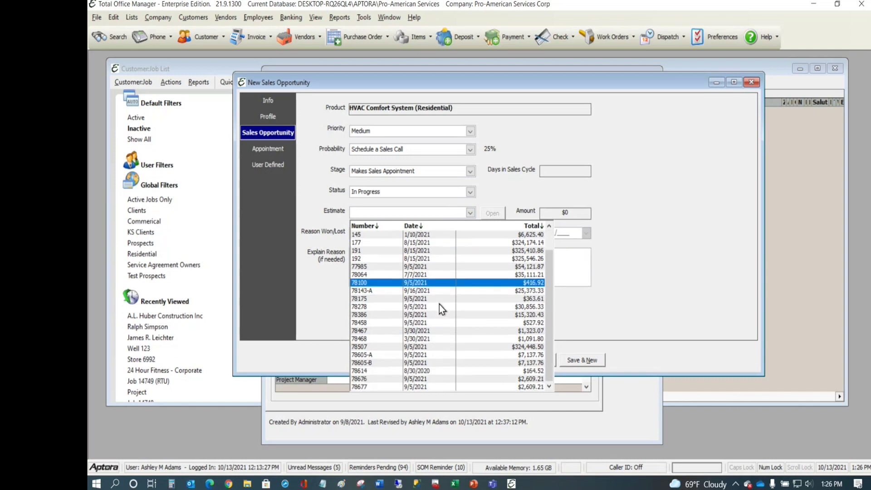
pyautogui.scroll(1, 439, 305)
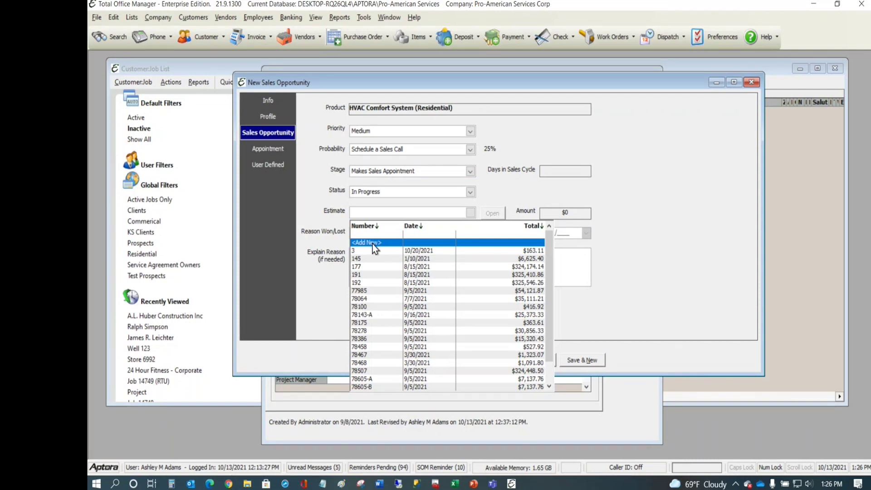
pyautogui.click(385, 332)
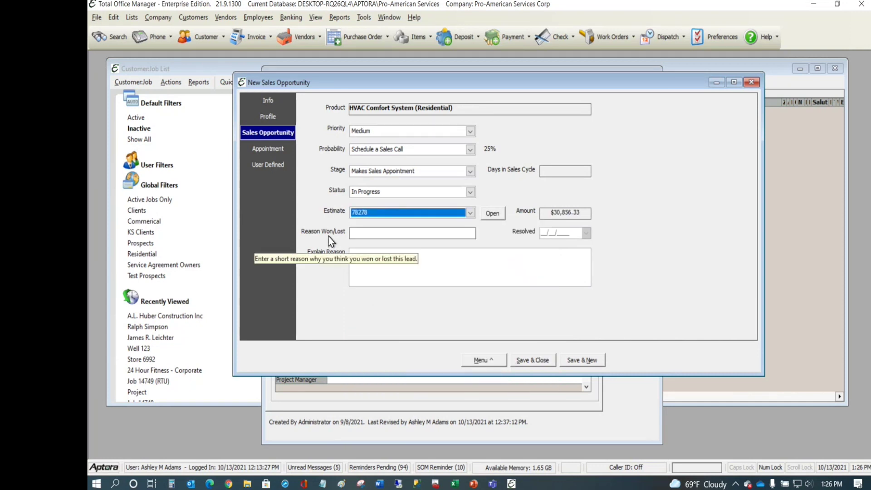
# Reselect the In Progress status, then try out "The best deal" as the reason won/lost and clear the entry.
pyautogui.click(471, 192)
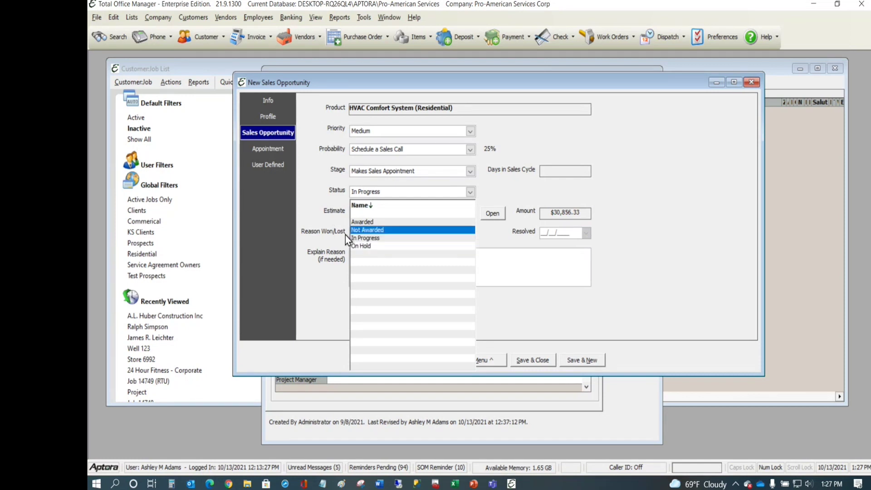
pyautogui.click(361, 238)
pyautogui.click(365, 234)
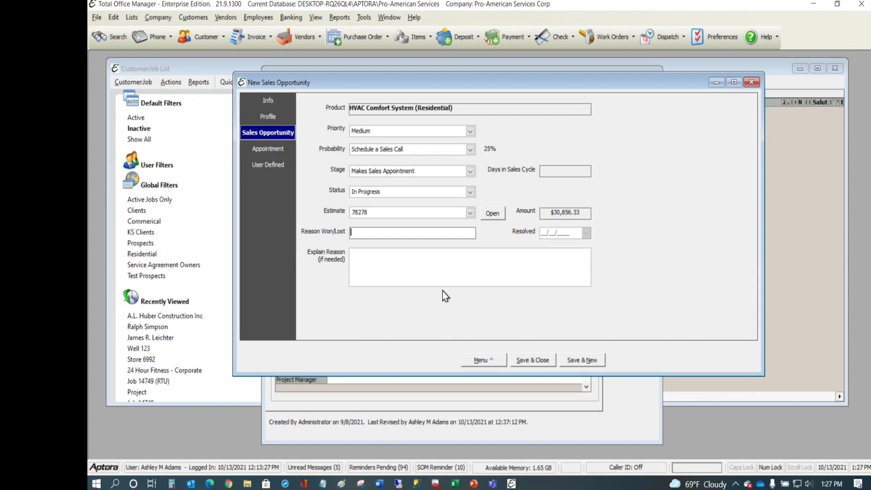
pyautogui.write('The best deal')
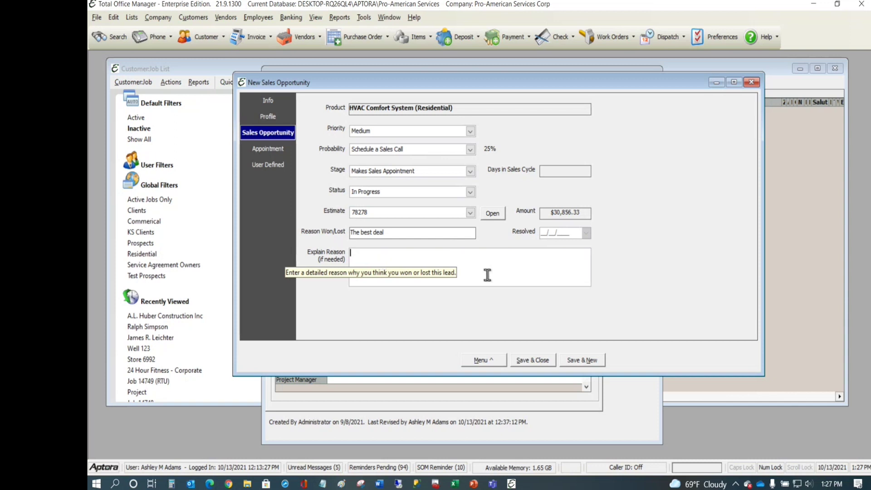
pyautogui.click(427, 231)
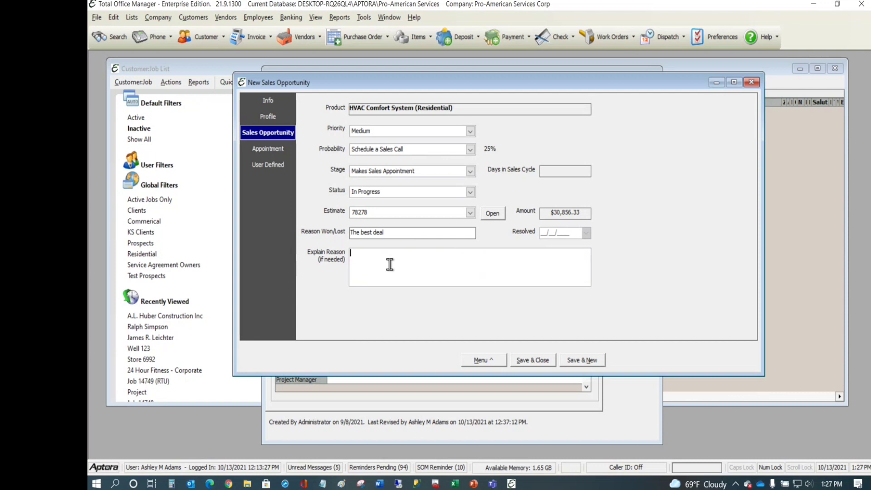
pyautogui.moveTo(385, 233); pyautogui.dragTo(324, 222)
pyautogui.press('BackSpace')
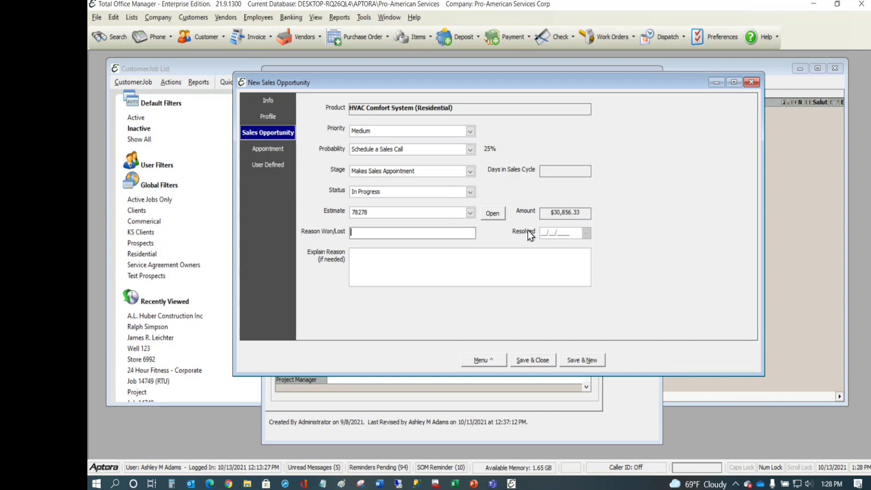
# Review the resolved date, the available status options and the explanation of the Days in Sales Cycle field.
pyautogui.moveTo(527, 231)
pyautogui.click(470, 192)
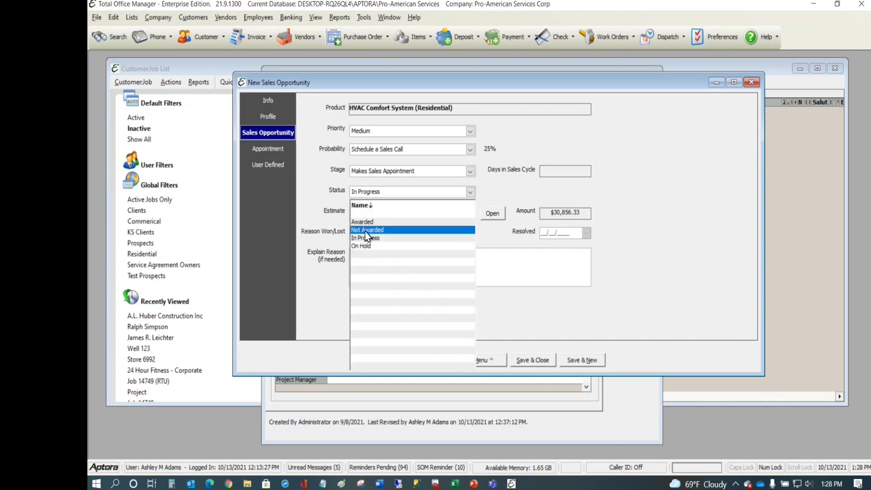
pyautogui.press('Escape')
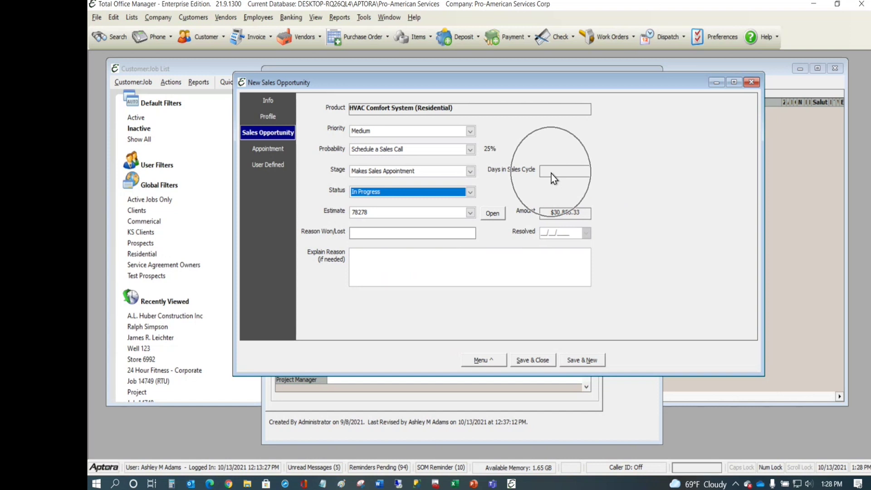
pyautogui.moveTo(522, 175)
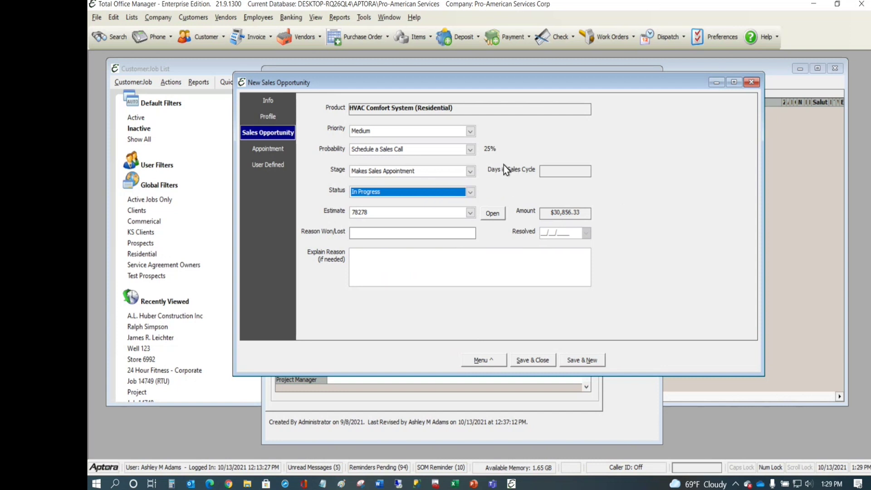
pyautogui.click(470, 193)
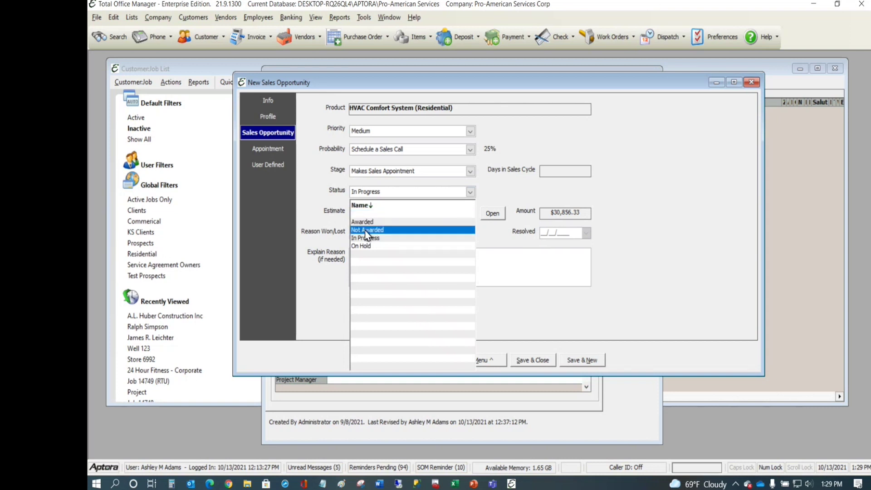
pyautogui.click(554, 153)
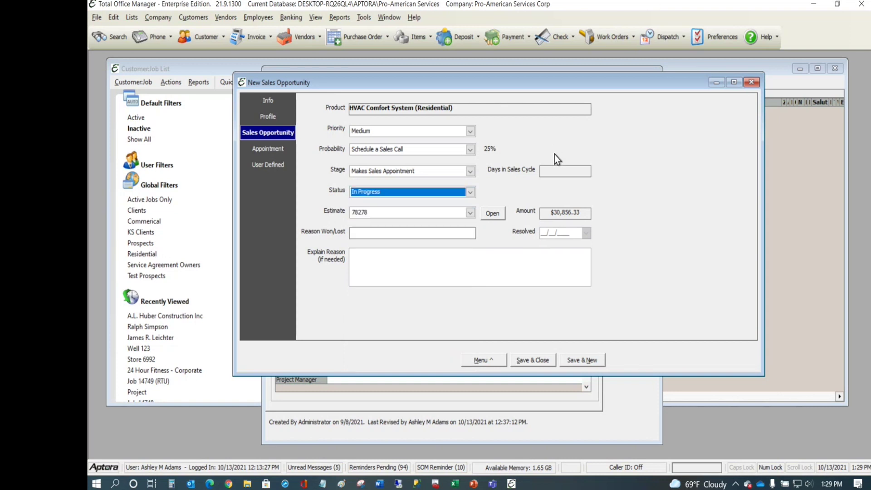
pyautogui.click(469, 192)
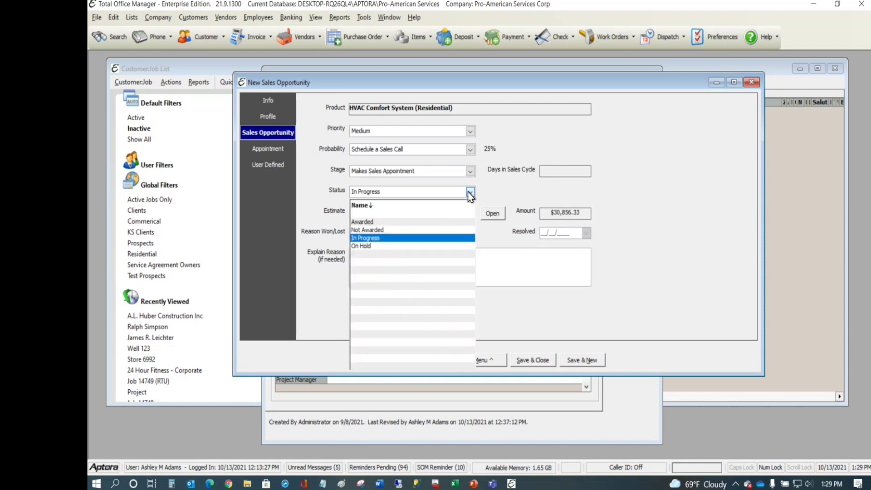
pyautogui.click(558, 170)
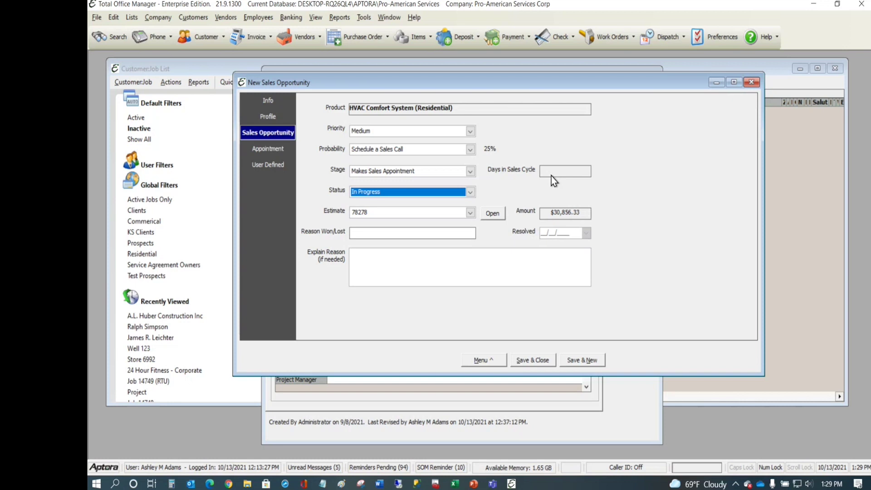
pyautogui.moveTo(560, 173)
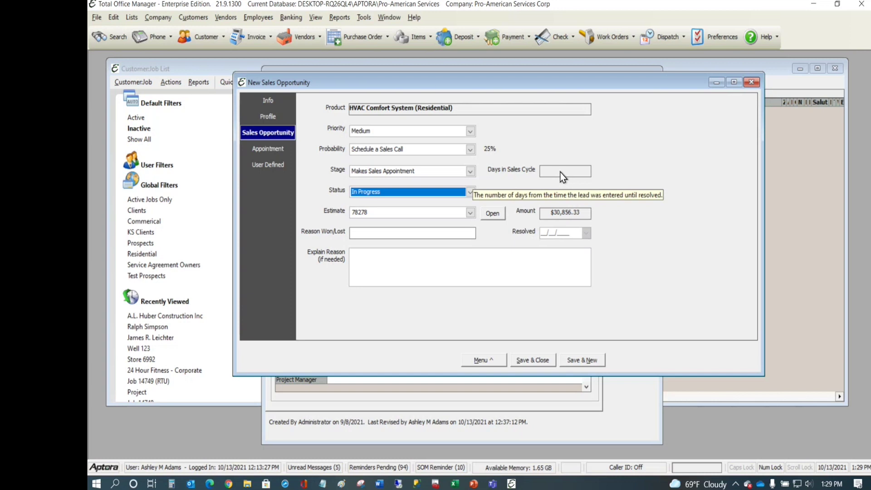
# Show the opportunity's appointments, look through the listed meetings and sales calls, and review the available appointment commands.
pyautogui.click(273, 148)
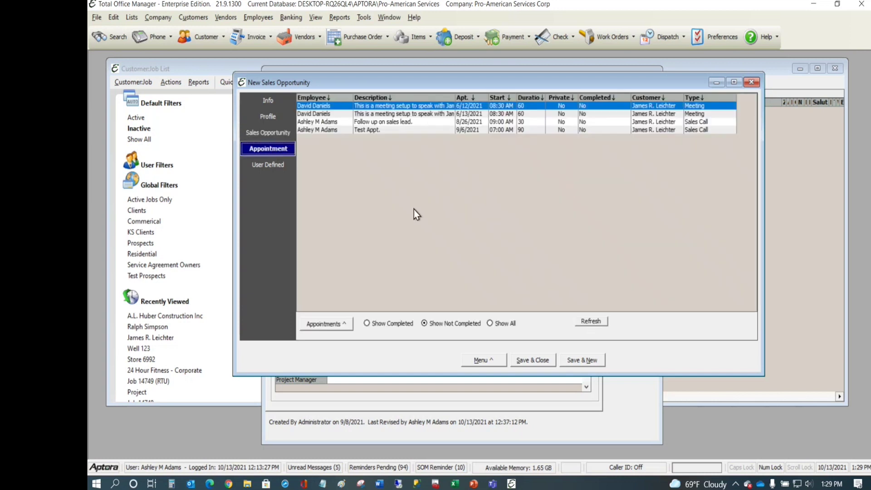
pyautogui.click(321, 114)
pyautogui.click(324, 122)
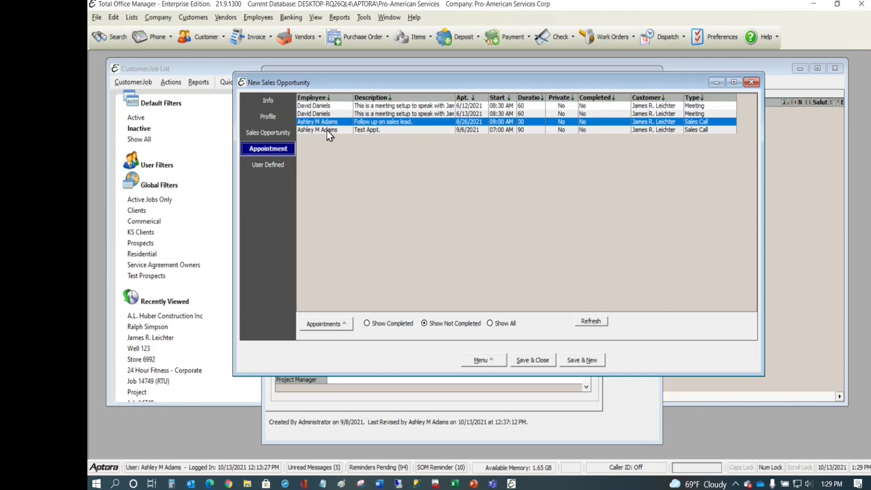
pyautogui.click(327, 129)
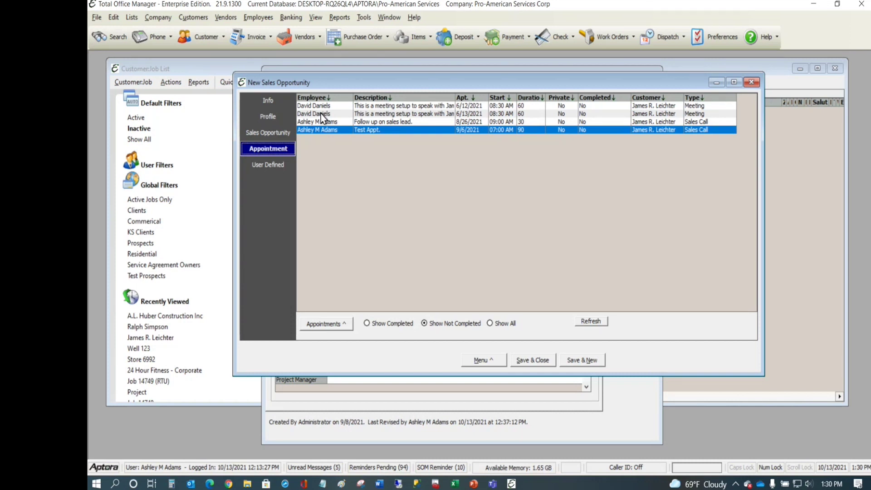
pyautogui.click(321, 109)
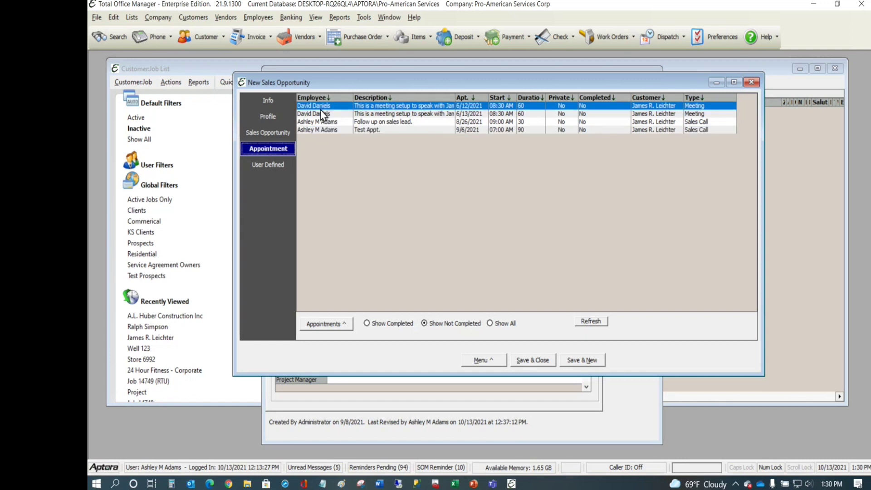
pyautogui.click(349, 324)
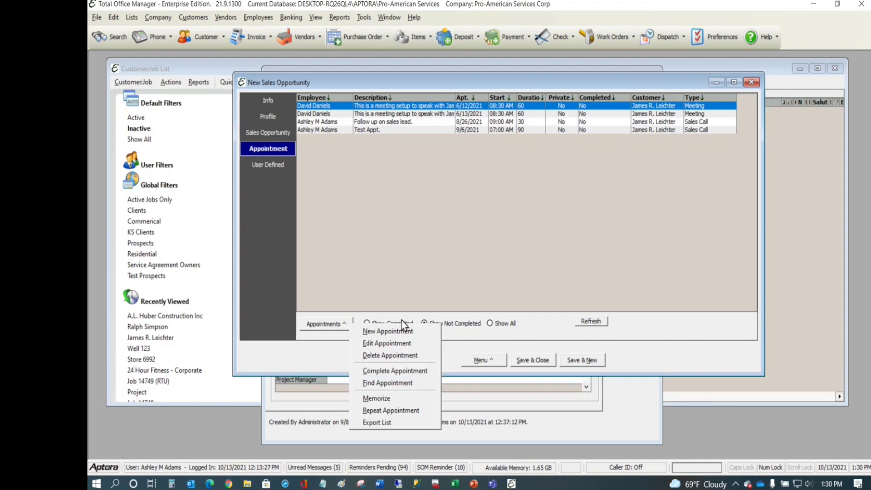
pyautogui.click(403, 122)
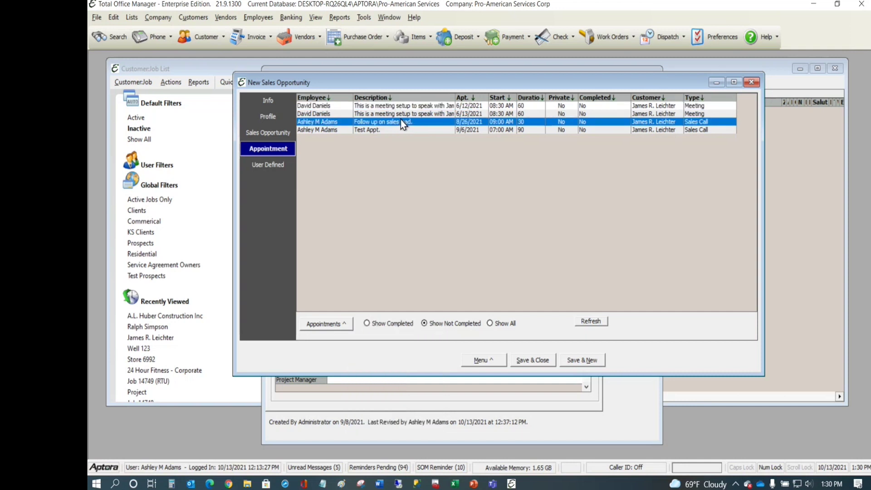
pyautogui.click(374, 105)
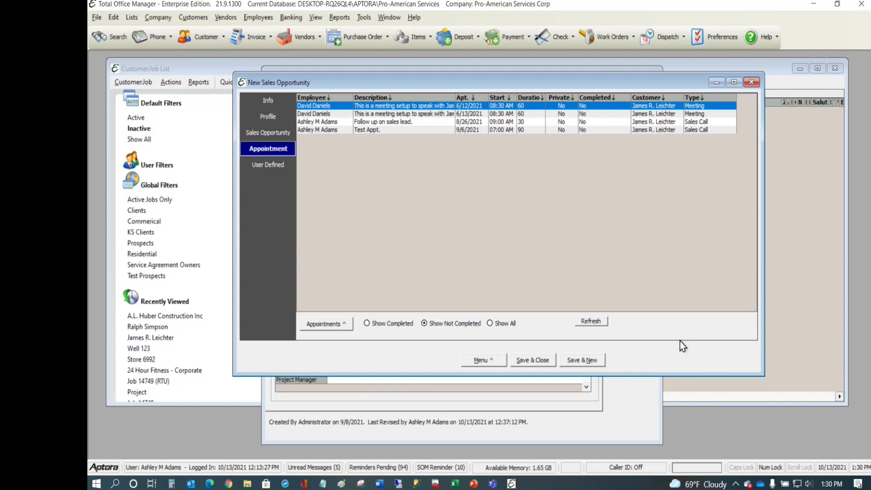
# Open the customer's history from the opportunity's commands, review the appointments recorded there, and close the history.
pyautogui.rightClick(651, 355)
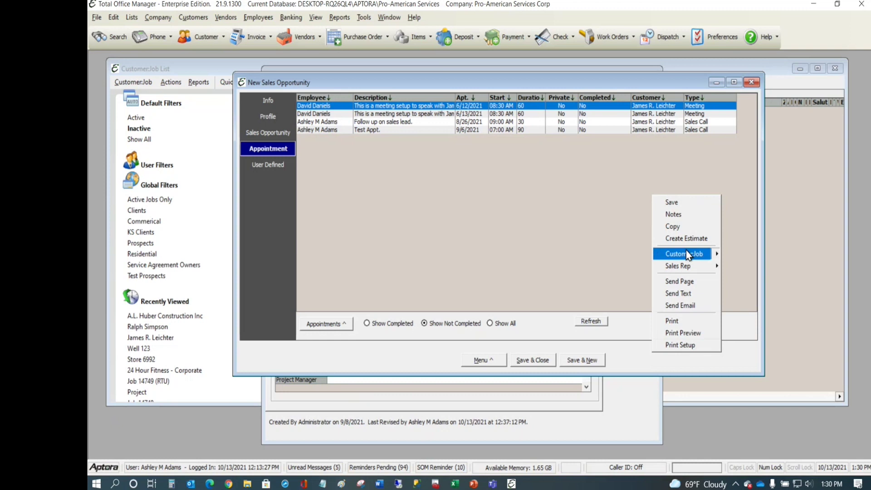
pyautogui.moveTo(689, 254)
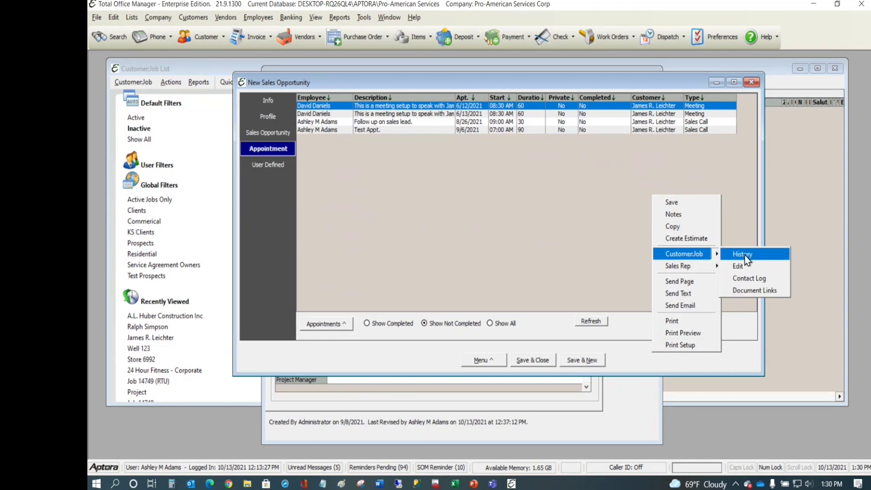
pyautogui.click(737, 266)
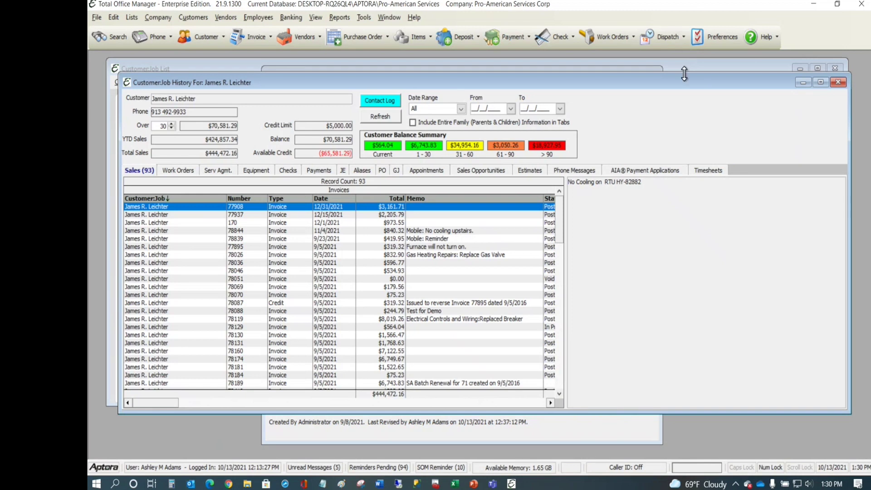
pyautogui.moveTo(685, 80); pyautogui.dragTo(685, 76)
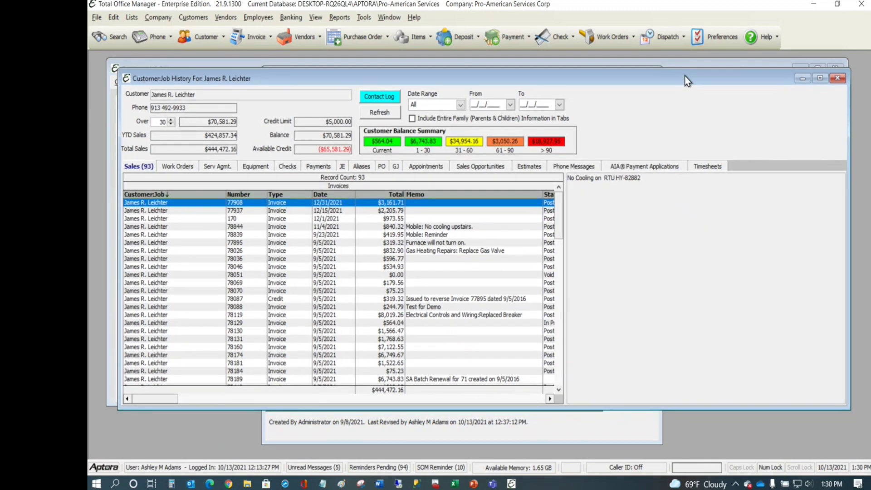
pyautogui.click(429, 167)
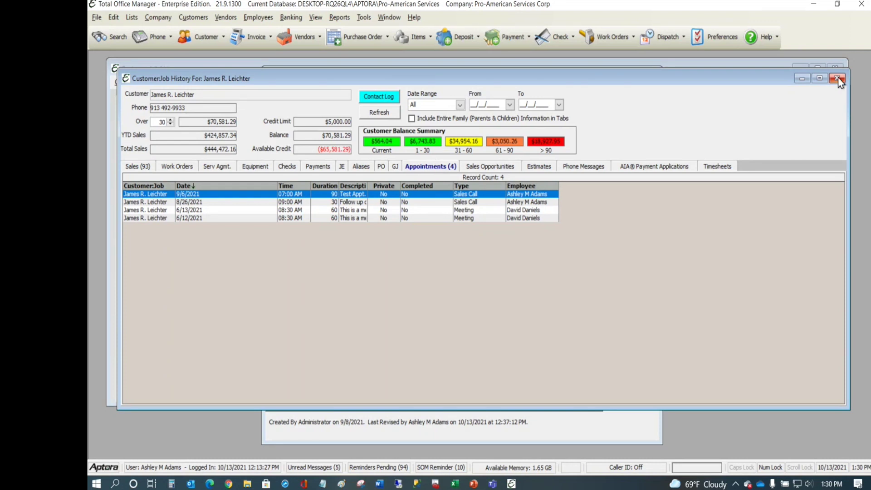
pyautogui.click(348, 202)
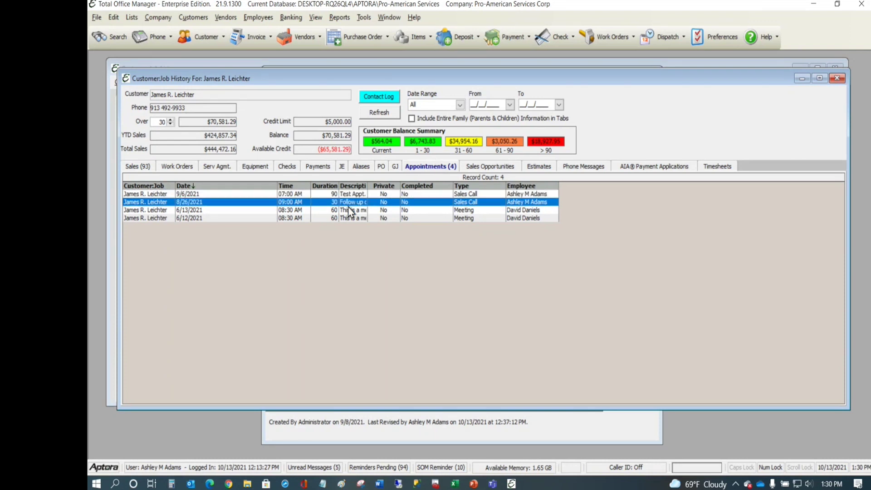
pyautogui.click(838, 80)
# Look through the opportunity's sales call appointments and its user-defined fields, and return to the general information.
pyautogui.click(418, 131)
pyautogui.click(416, 119)
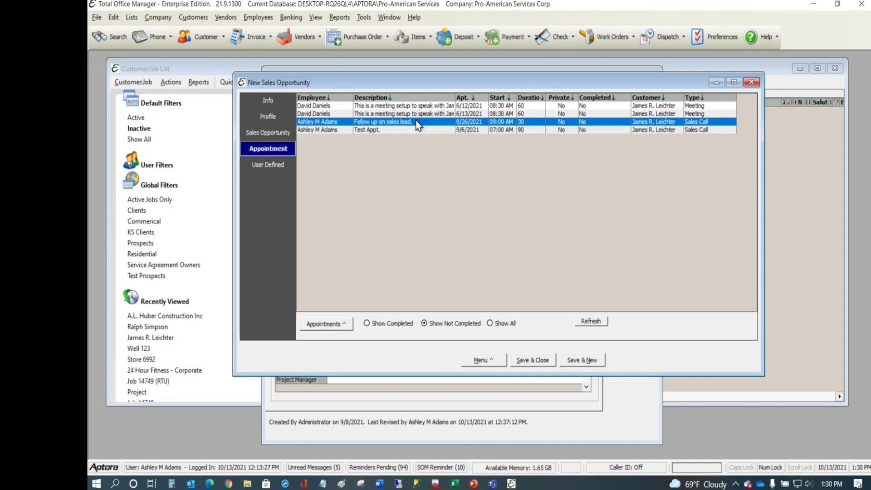
pyautogui.click(279, 170)
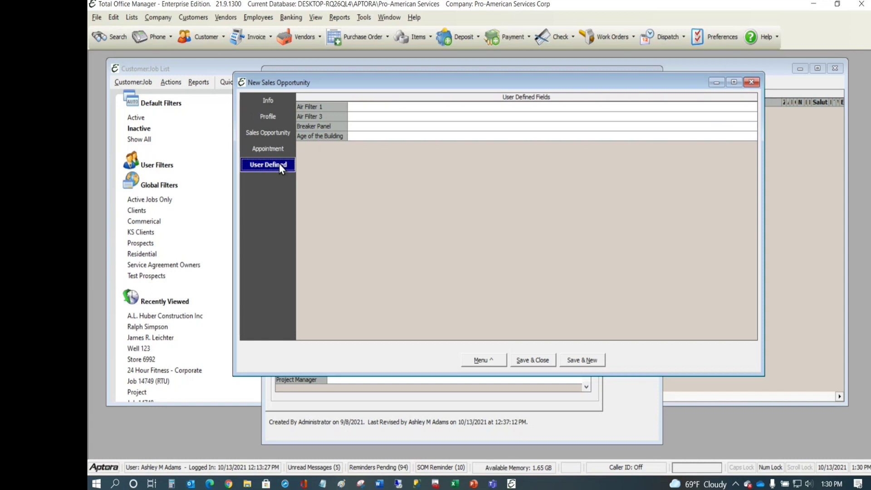
pyautogui.click(265, 100)
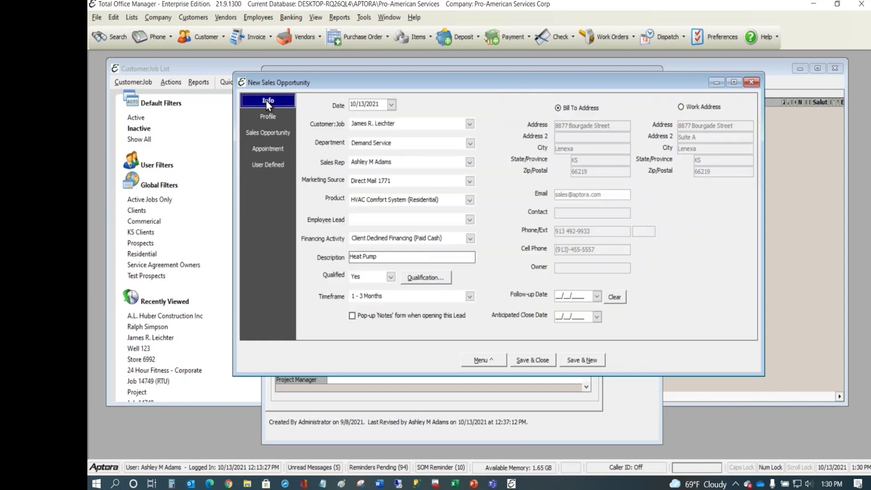
# Start saving the opportunity and activate the Sales Opportunity Manager premium feature when asked.
pyautogui.click(488, 362)
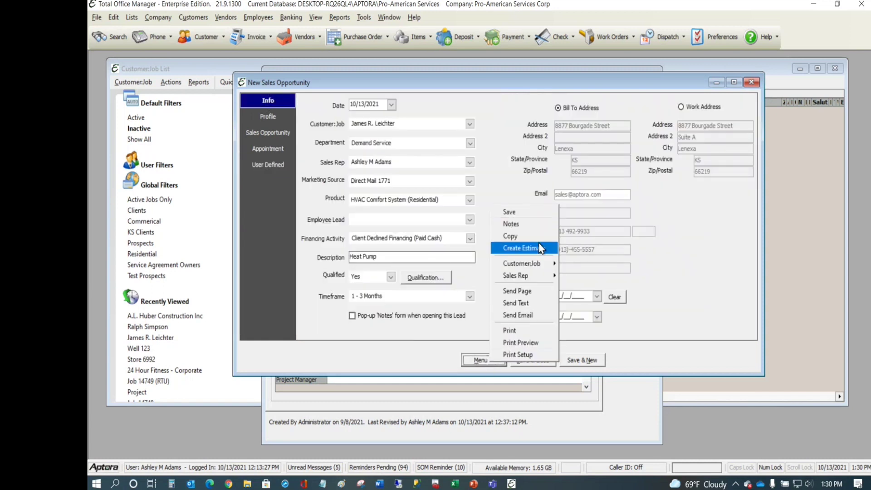
pyautogui.click(522, 214)
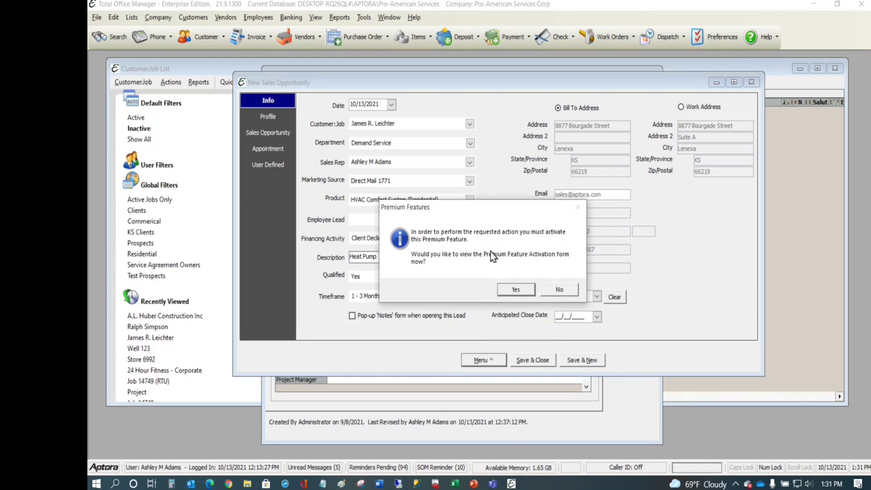
pyautogui.click(527, 290)
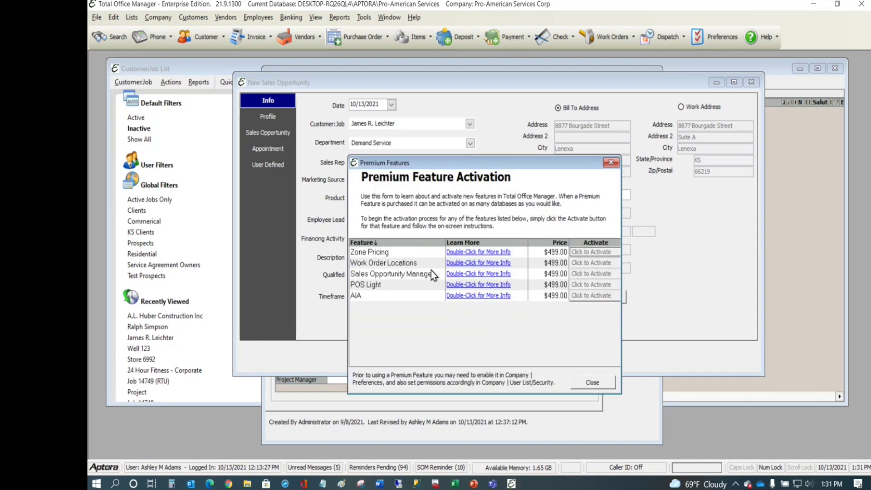
pyautogui.moveTo(443, 164); pyautogui.dragTo(446, 112)
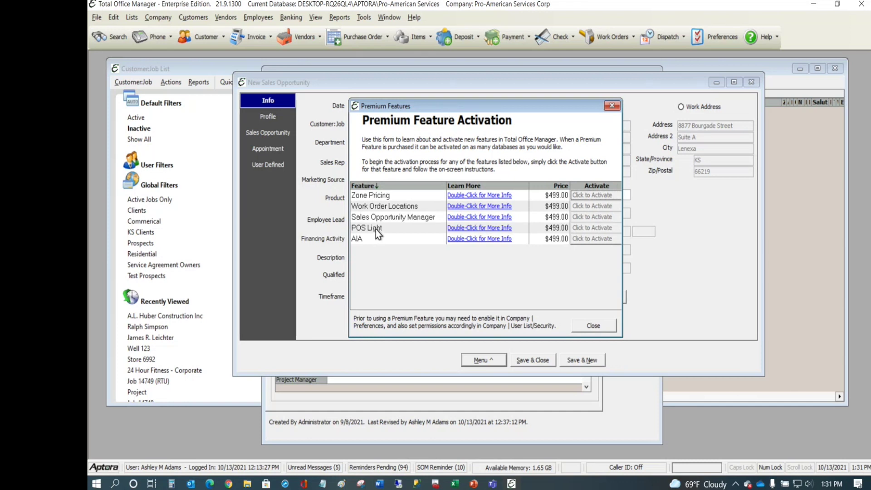
pyautogui.click(581, 220)
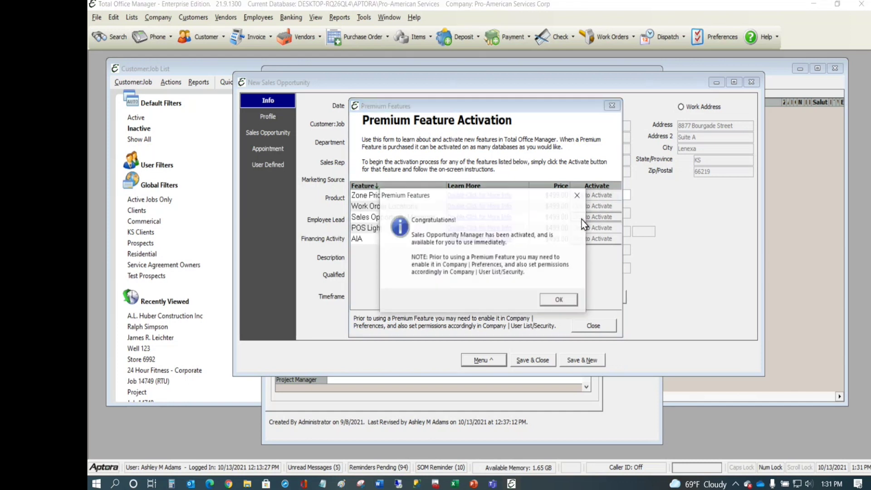
pyautogui.click(561, 300)
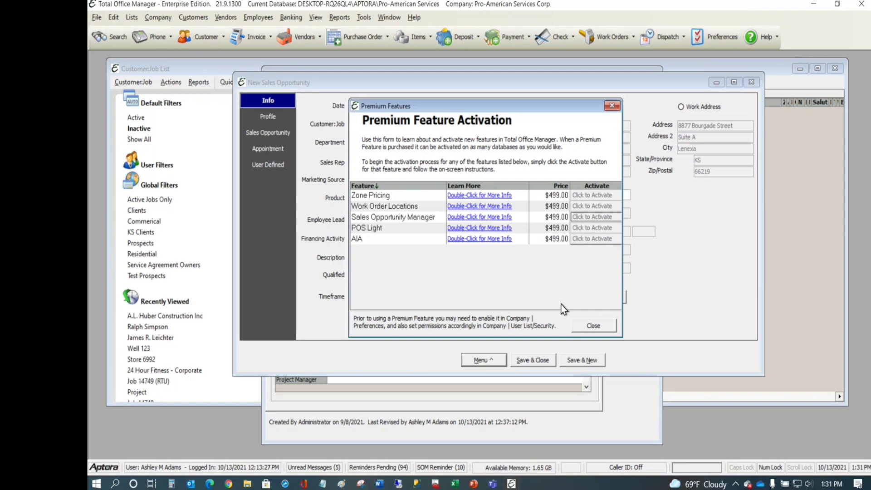
pyautogui.click(591, 325)
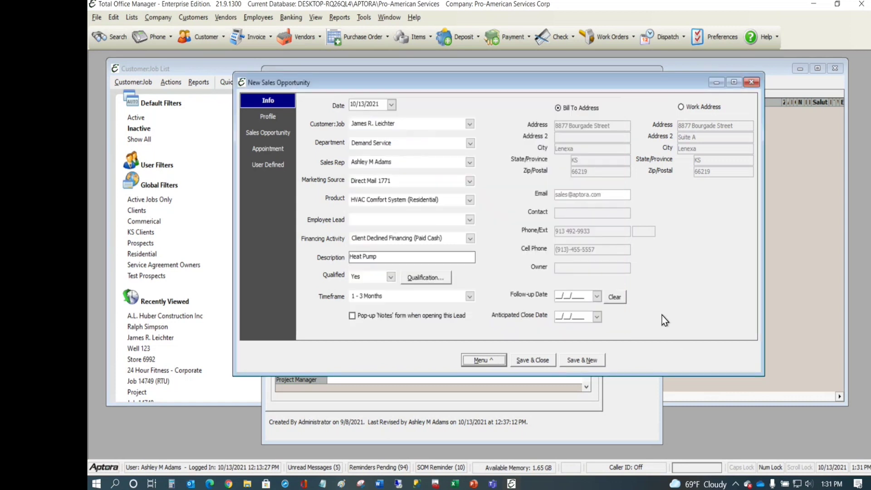
# Save the new sales opportunity, accepting that one already exists for the same customer and product.
pyautogui.click(499, 362)
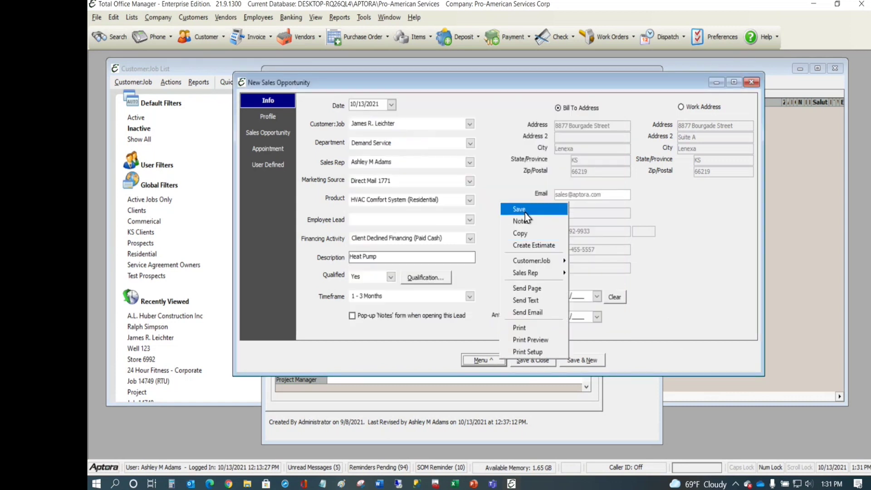
pyautogui.click(524, 213)
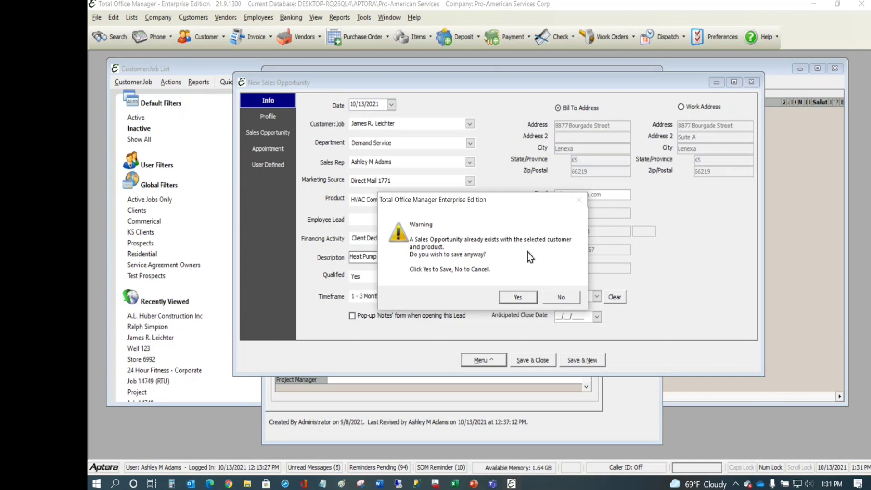
pyautogui.click(519, 298)
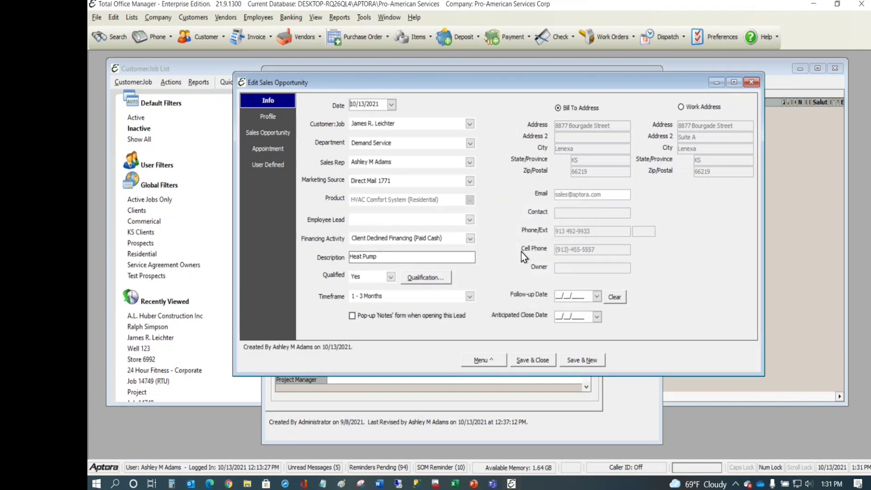
# Review the commands available for the saved opportunity, including those for the customer job and the sales rep.
pyautogui.press('ctrl')
pyautogui.press('ctrl')
pyautogui.click(477, 360)
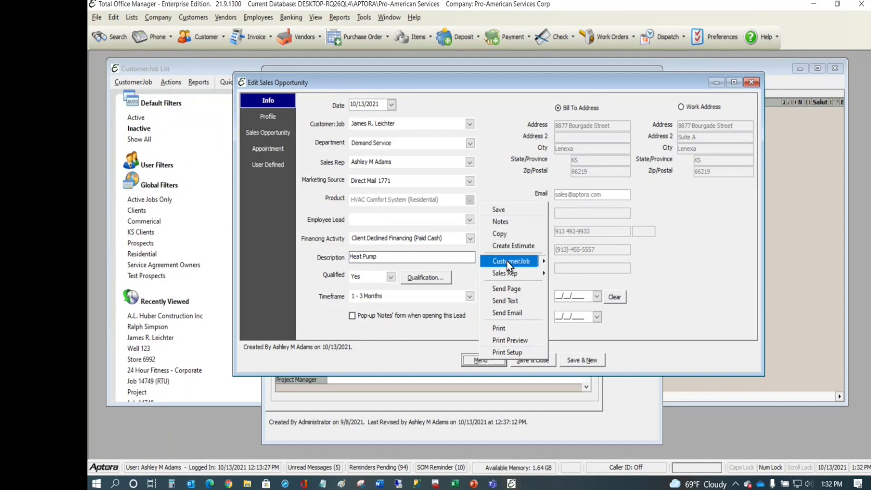
pyautogui.moveTo(507, 262)
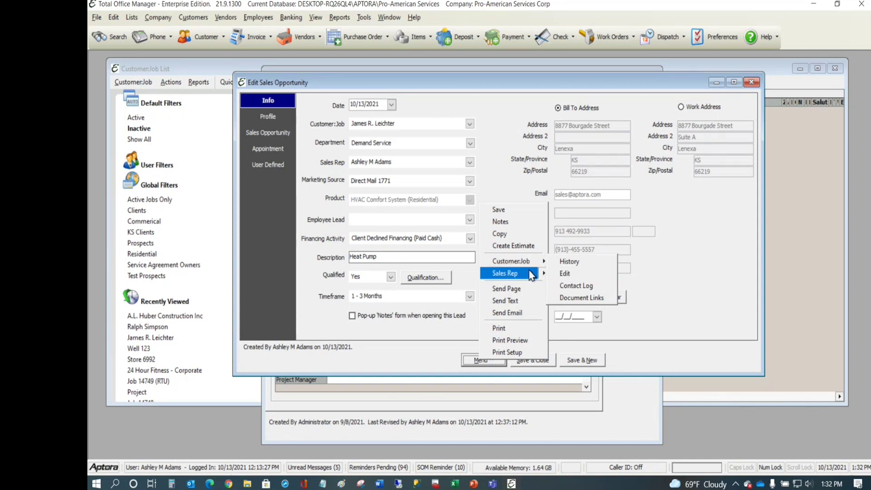
pyautogui.moveTo(533, 278)
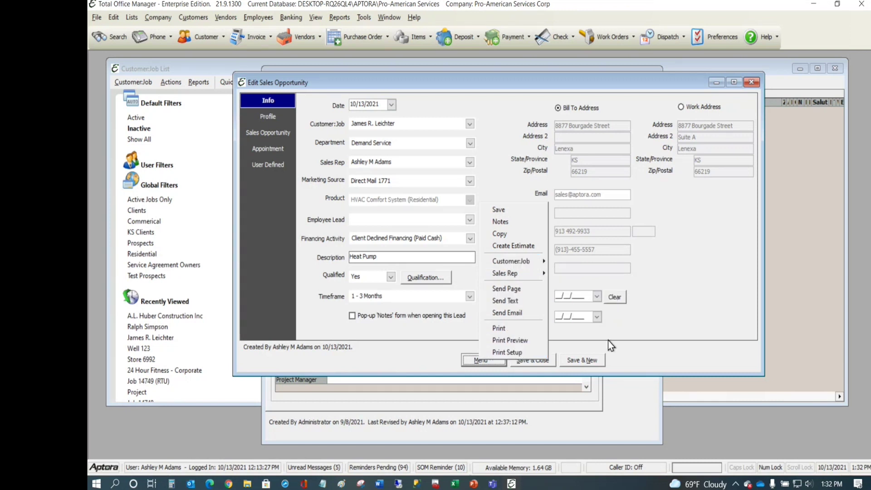
pyautogui.click(644, 323)
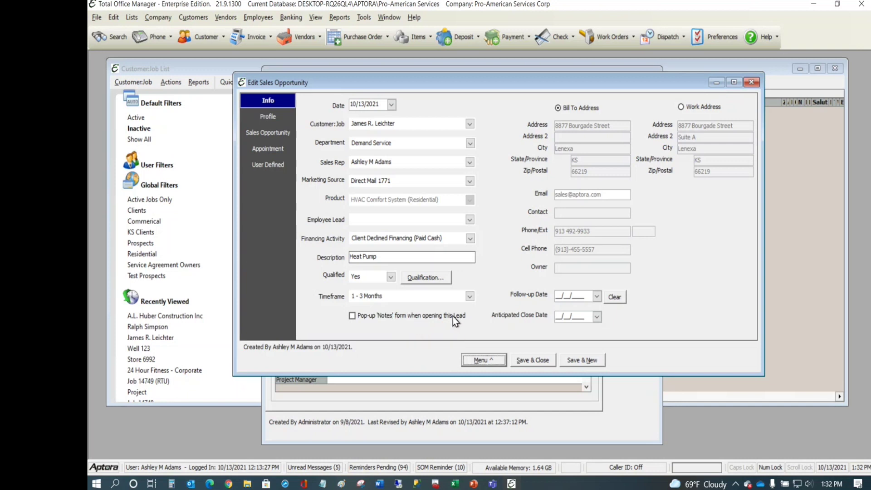
# View the opportunity's notepad, close it without an entry, and examine the option to pop up notes when opening the lead.
pyautogui.click(479, 358)
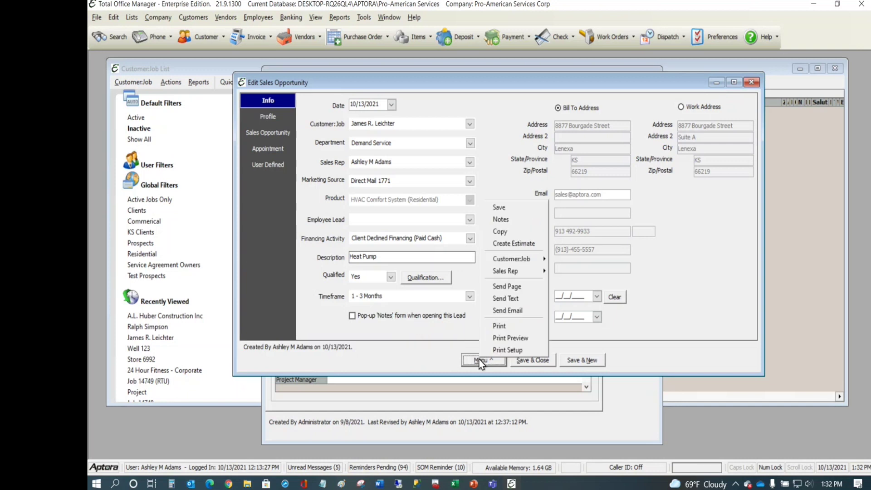
pyautogui.click(507, 221)
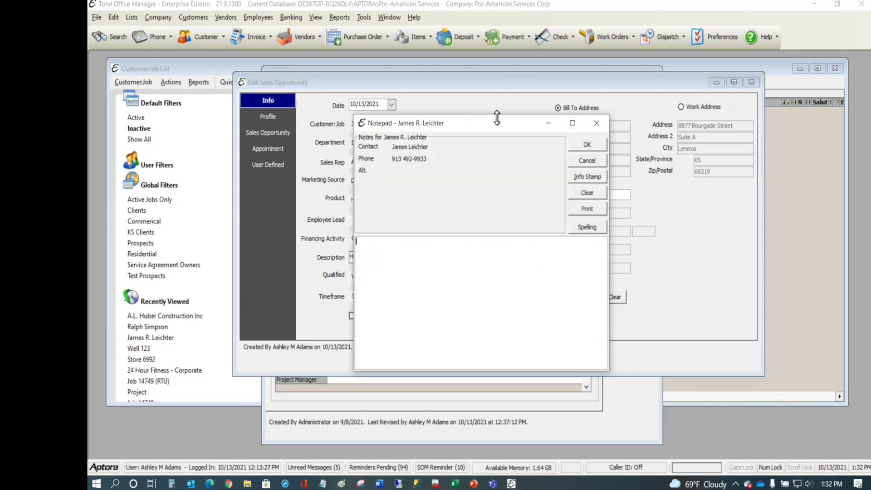
pyautogui.click(597, 124)
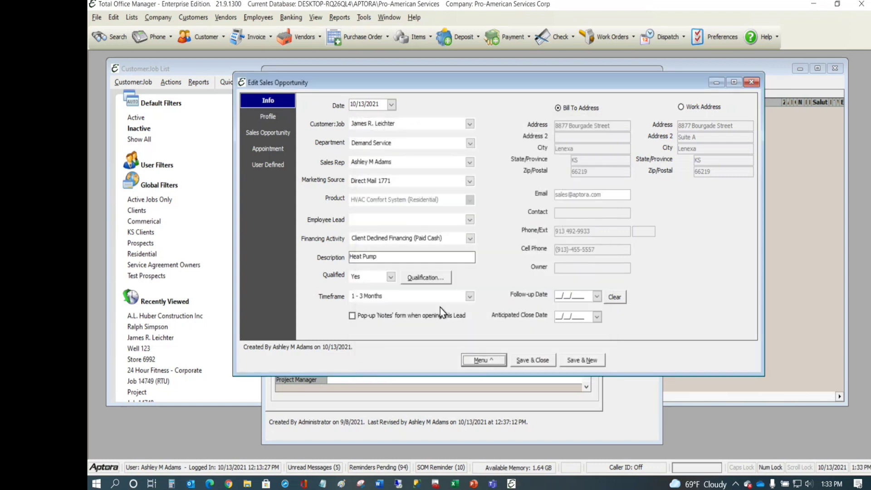
pyautogui.click(368, 316)
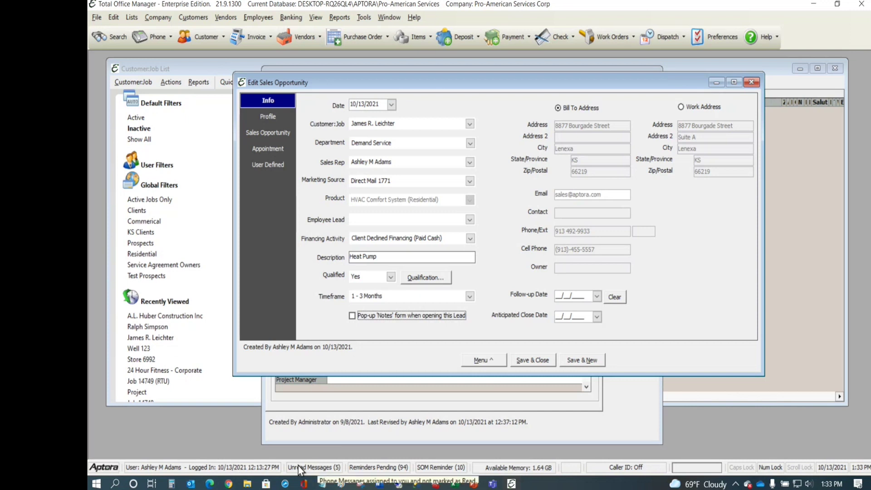
# Show the SOM reminders, enlarge the list window, and widen the date and product columns.
pyautogui.doubleClick(441, 467)
pyautogui.moveTo(470, 168); pyautogui.dragTo(346, 116)
pyautogui.moveTo(530, 202); pyautogui.dragTo(746, 181)
pyautogui.moveTo(301, 135); pyautogui.dragTo(306, 134)
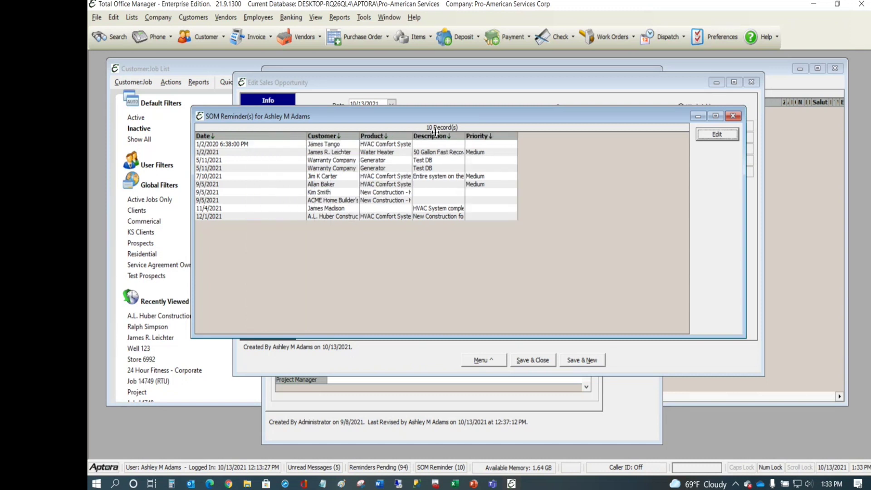
pyautogui.doubleClick(411, 135)
# Open the second 5/11/2021 Generator opportunity from the reminders, review its sales opportunity details, and close it.
pyautogui.doubleClick(338, 168)
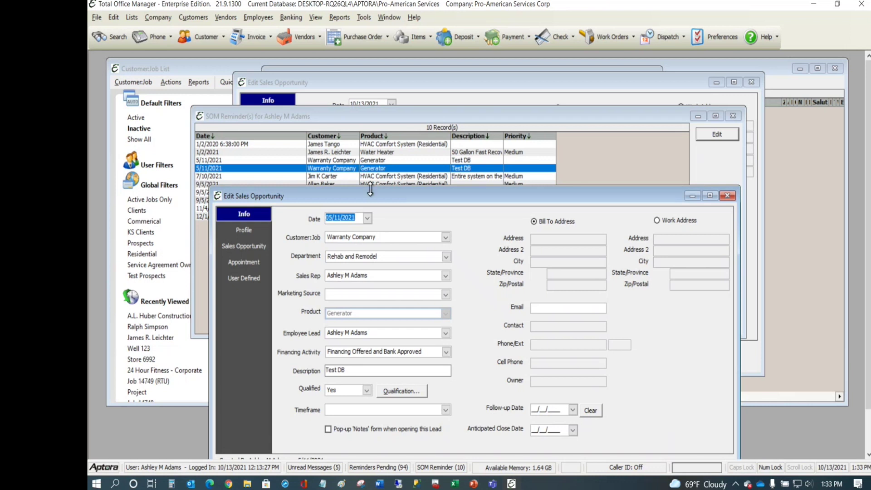
pyautogui.moveTo(382, 195); pyautogui.dragTo(408, 122)
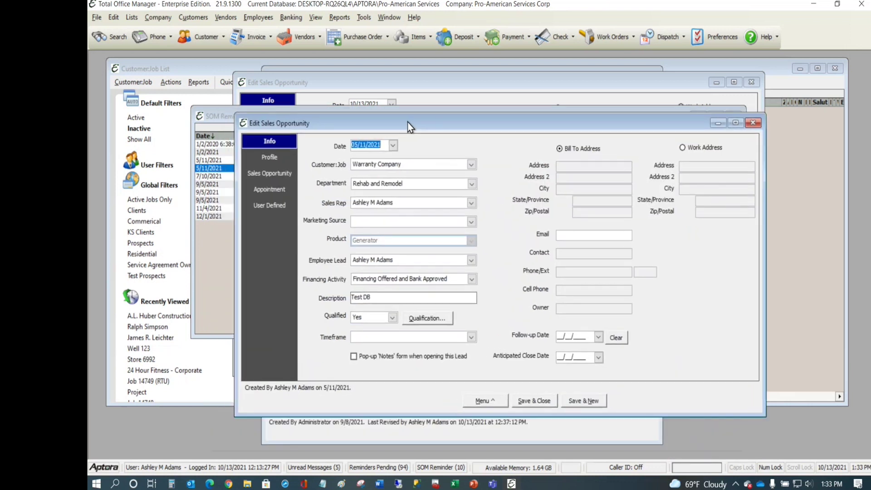
pyautogui.click(268, 159)
pyautogui.click(269, 171)
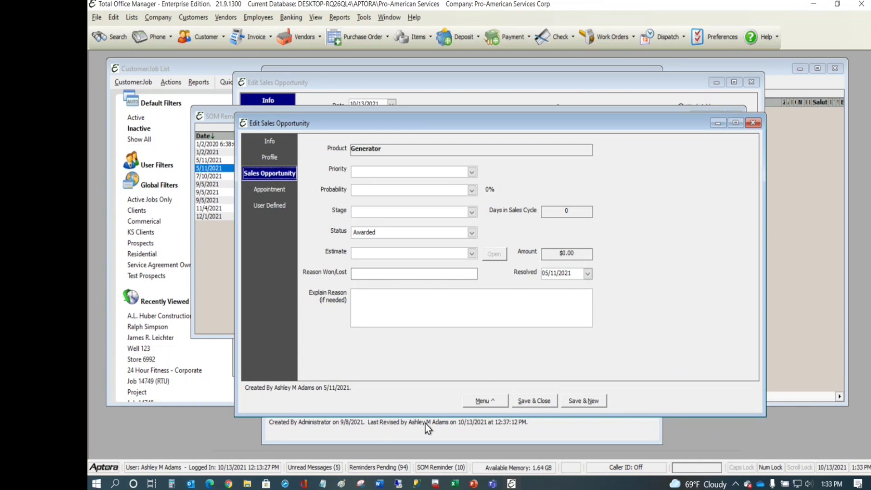
pyautogui.moveTo(434, 472)
pyautogui.click(754, 123)
# Reload the SOM reminders, open the 11/4/2021 HVAC system opportunity to view its information, and close it.
pyautogui.moveTo(439, 470)
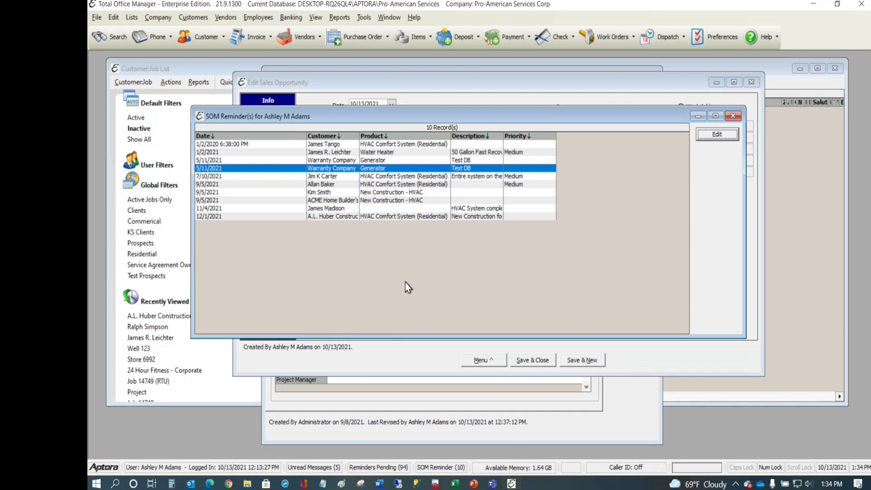
pyautogui.click(442, 469)
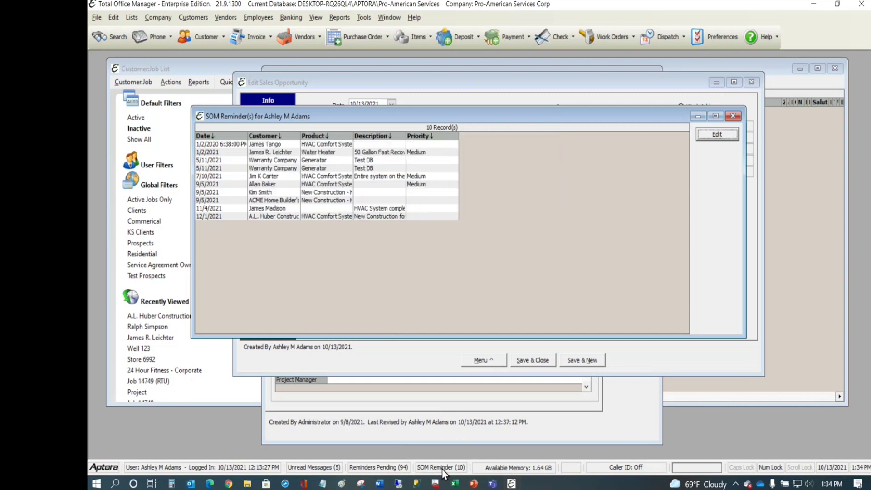
pyautogui.doubleClick(268, 208)
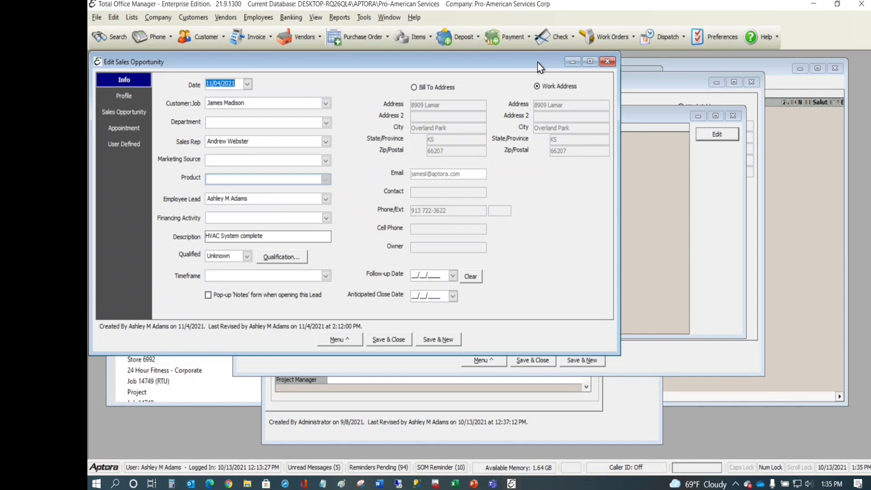
pyautogui.moveTo(538, 63); pyautogui.dragTo(617, 85)
pyautogui.click(689, 86)
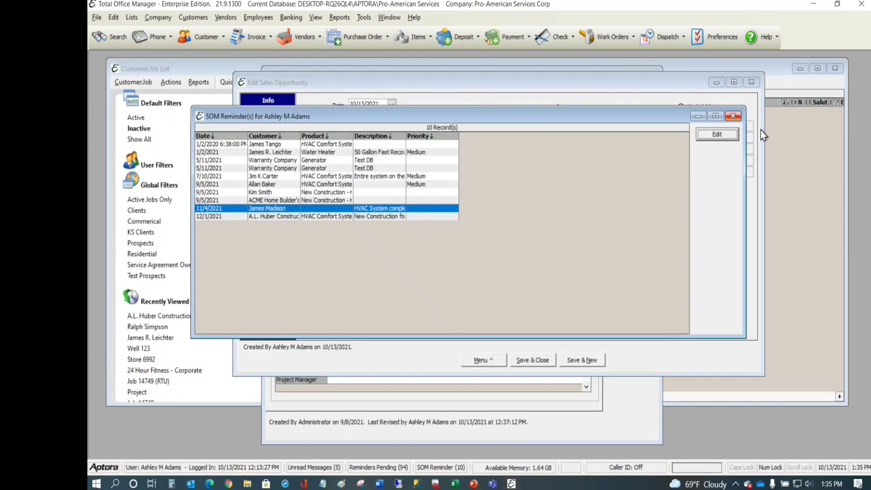
# Close the SOM reminders and save and close the 10/13/2021 Heat Pump sales opportunity.
pyautogui.click(734, 116)
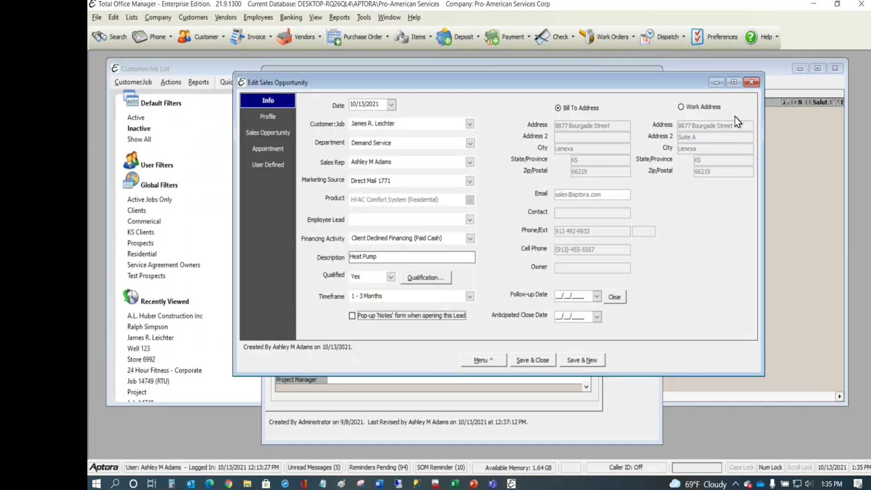
pyautogui.click(525, 362)
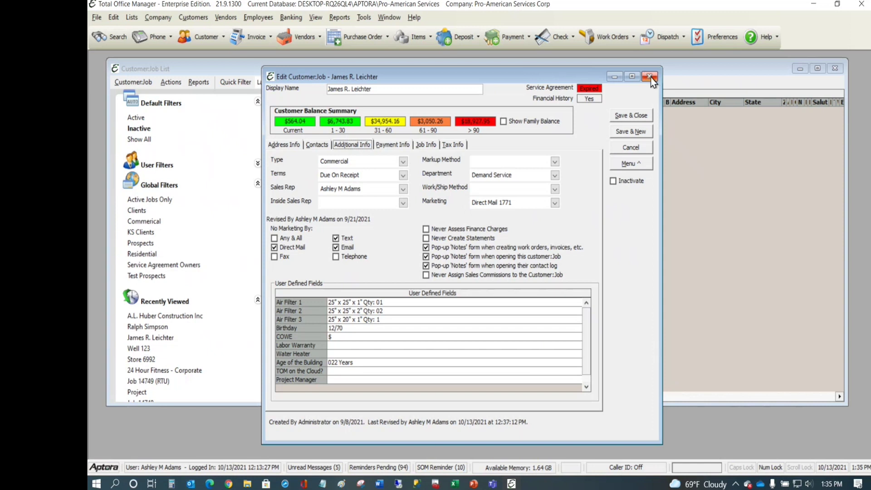
# View the sales opportunities in the customer's history, and close both the history and the customer record.
pyautogui.click(628, 165)
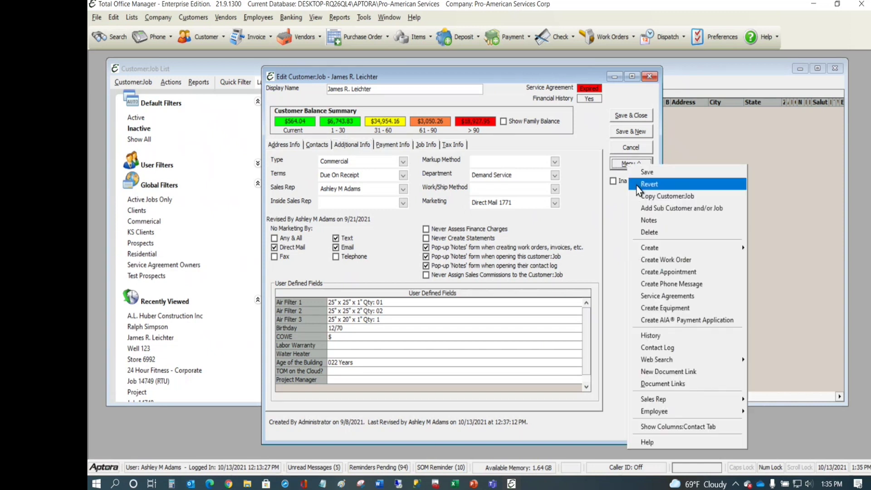
pyautogui.click(650, 336)
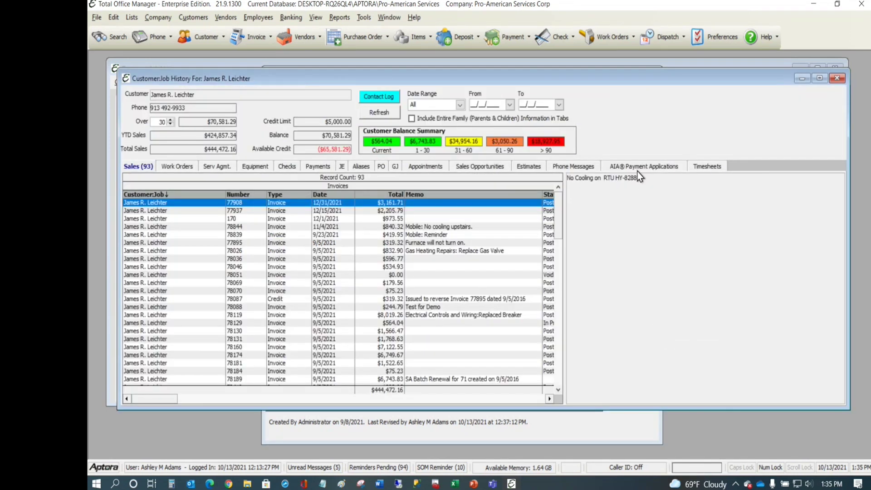
pyautogui.click(468, 167)
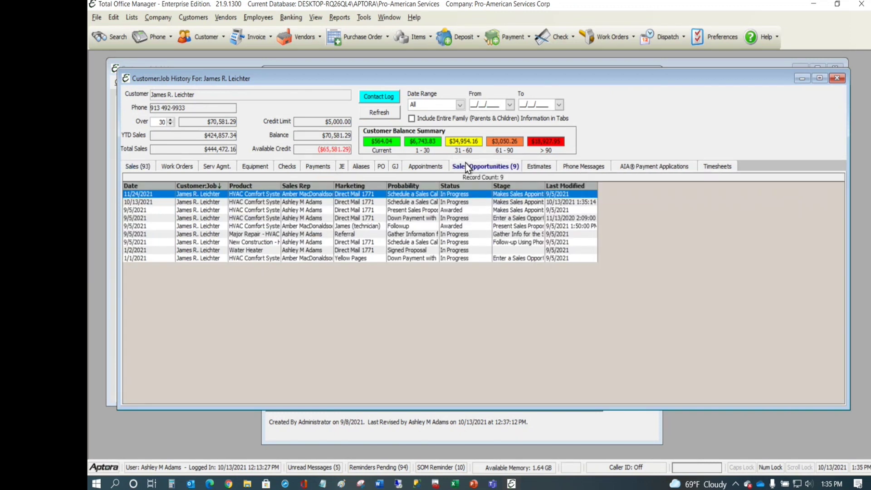
pyautogui.click(350, 210)
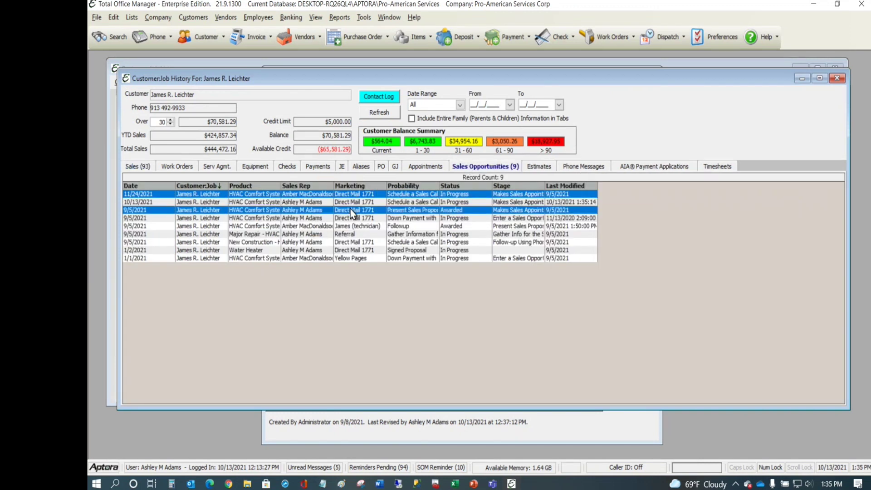
pyautogui.rightClick(351, 210)
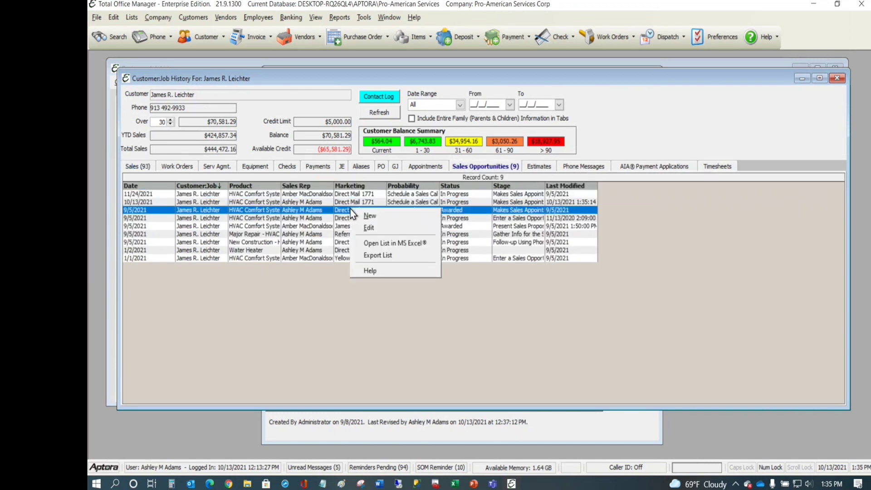
pyautogui.click(323, 227)
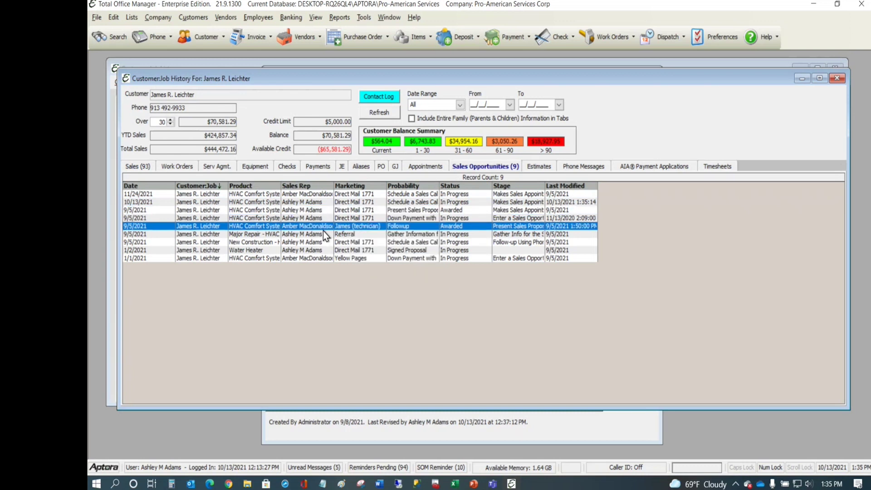
pyautogui.click(839, 80)
pyautogui.click(654, 81)
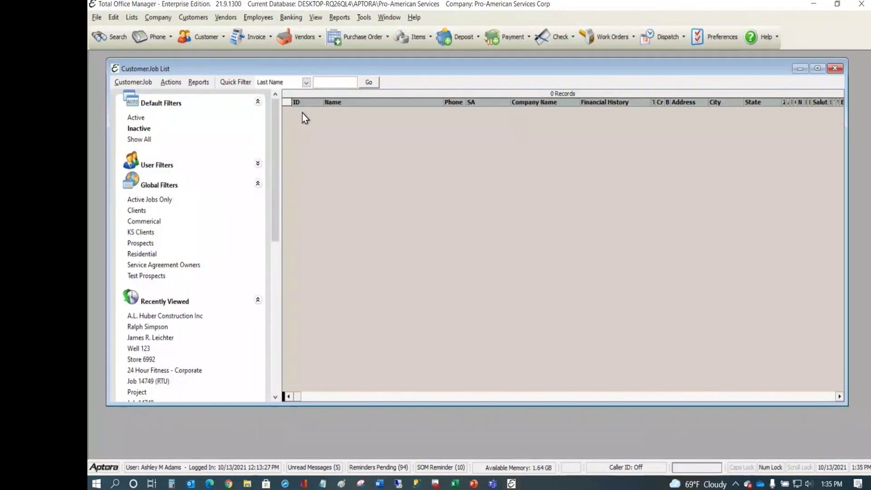
# Filter the customer list by the beginning of the customer's last name, with both active and inactive customers shown.
pyautogui.click(324, 81)
pyautogui.write('leic')
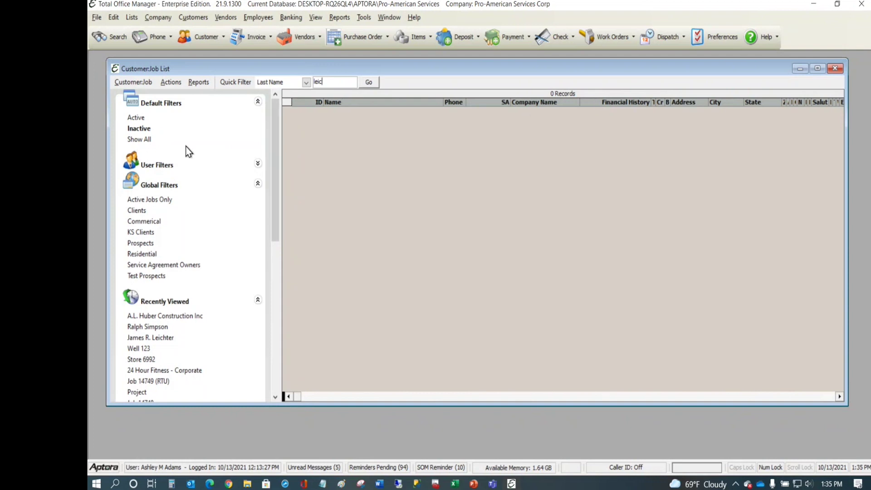
pyautogui.click(131, 141)
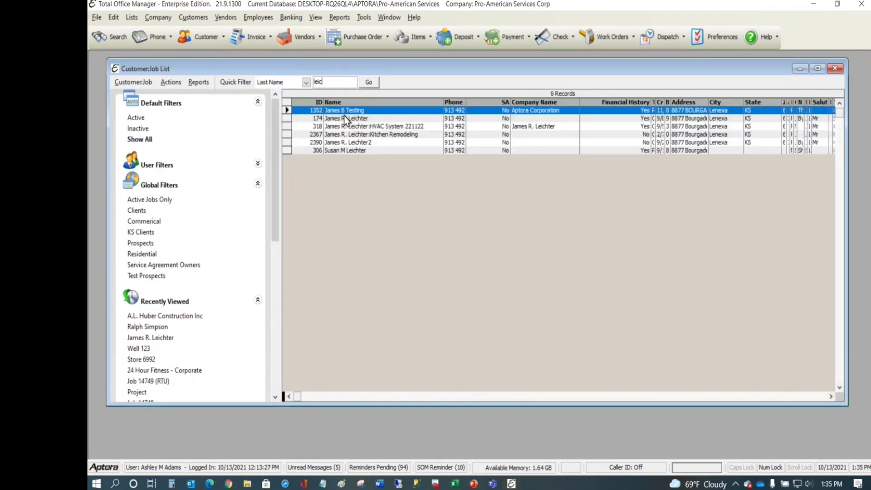
# Examine the history and sales rep commands available for the customer with ID 174, without running any.
pyautogui.rightClick(346, 119)
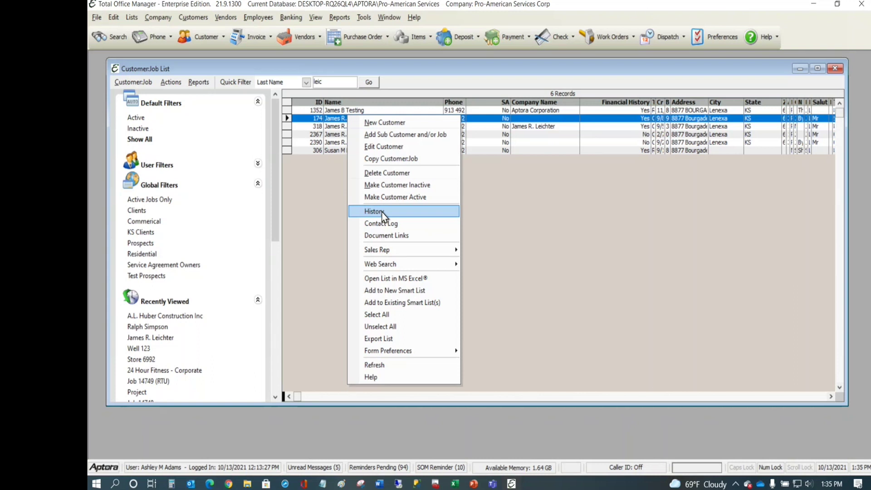
pyautogui.moveTo(388, 252)
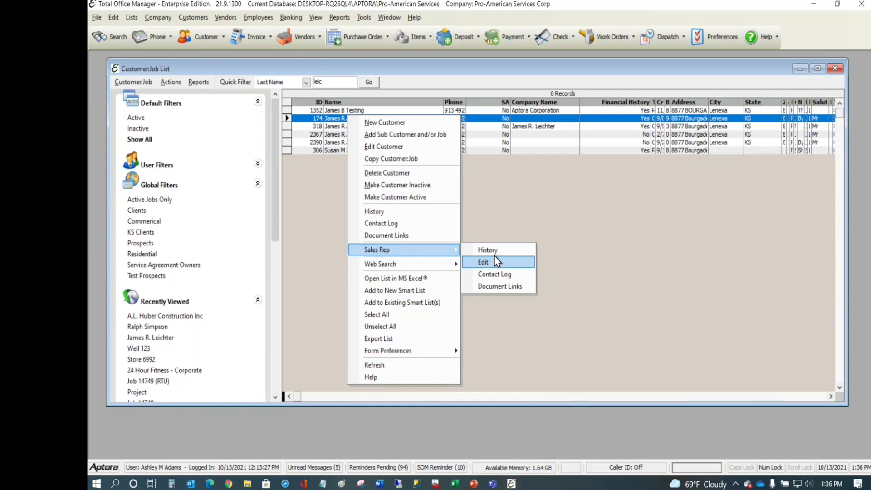
pyautogui.click(472, 134)
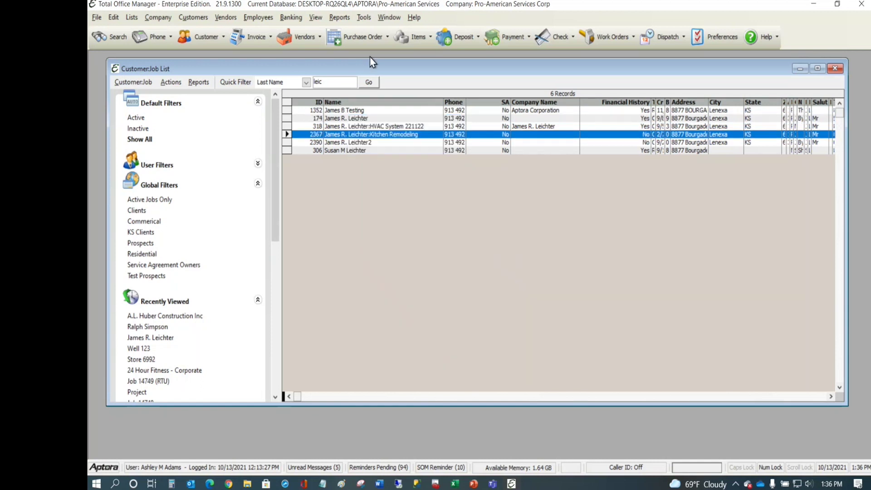
# Open the Sales Opportunity List from the Sales Opportunity Manager.
pyautogui.click(193, 17)
pyautogui.moveTo(290, 61)
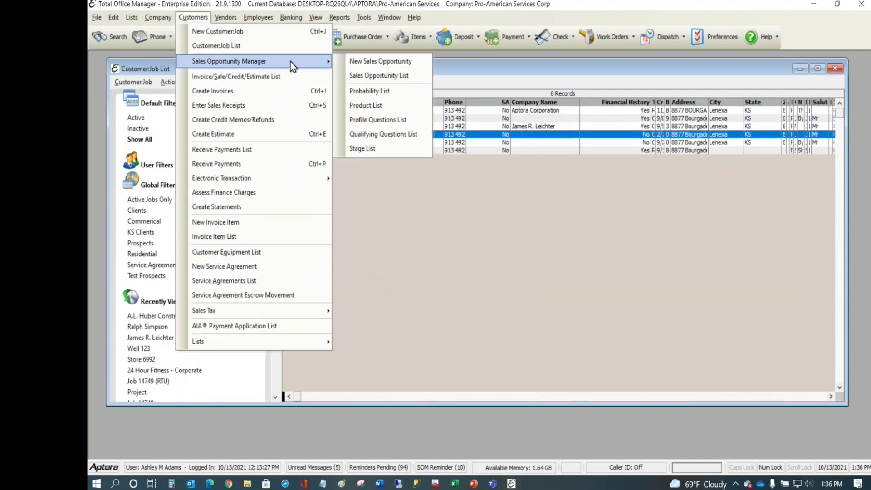
pyautogui.click(400, 77)
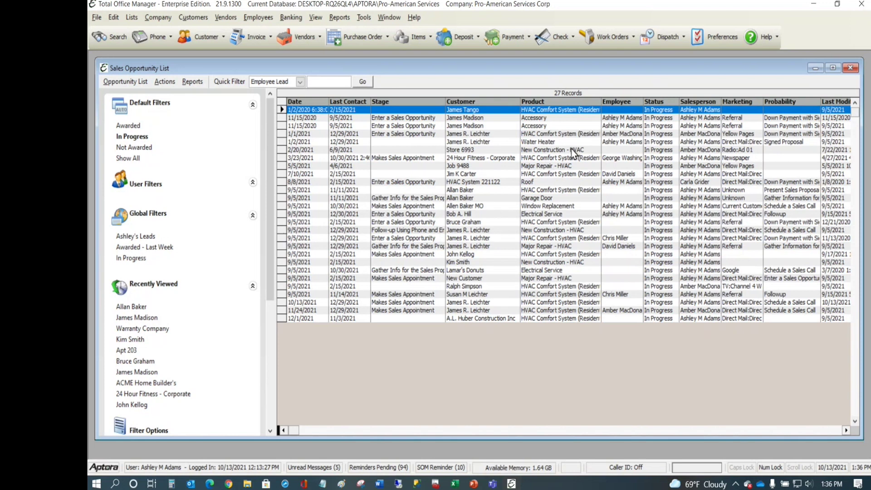
# Review the commands and selectable columns of the Sales Opportunity List, and close the column selection without changes.
pyautogui.click(126, 82)
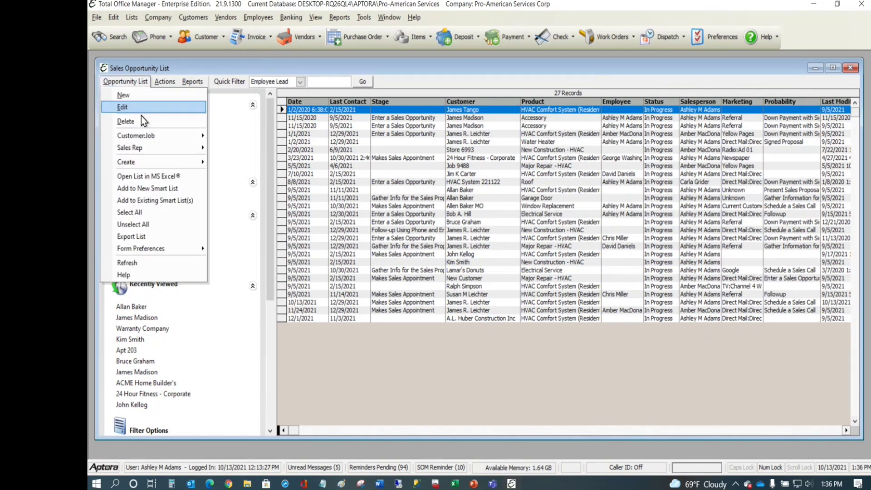
pyautogui.moveTo(157, 249)
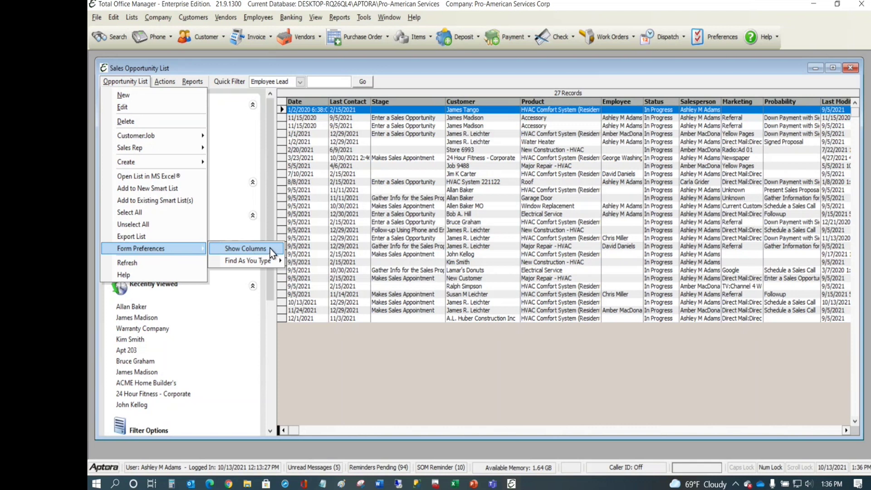
pyautogui.click(270, 248)
pyautogui.moveTo(516, 168); pyautogui.dragTo(532, 277)
pyautogui.moveTo(517, 313); pyautogui.dragTo(502, 134)
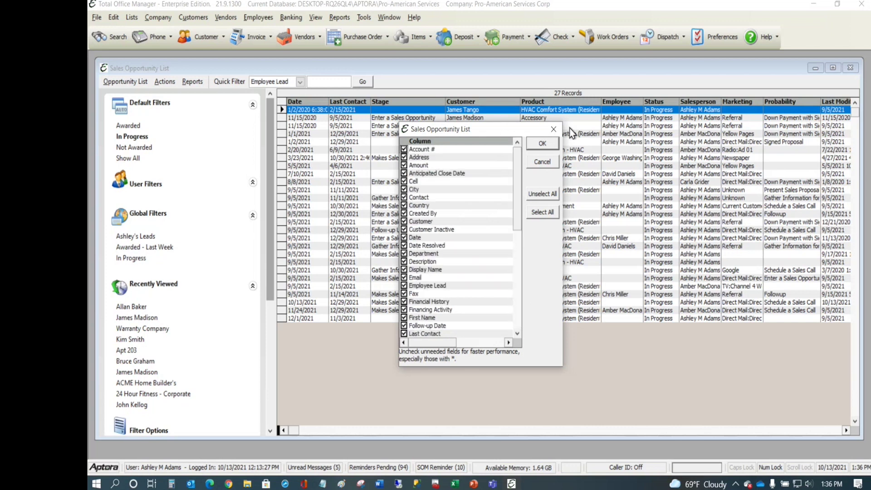
pyautogui.click(554, 130)
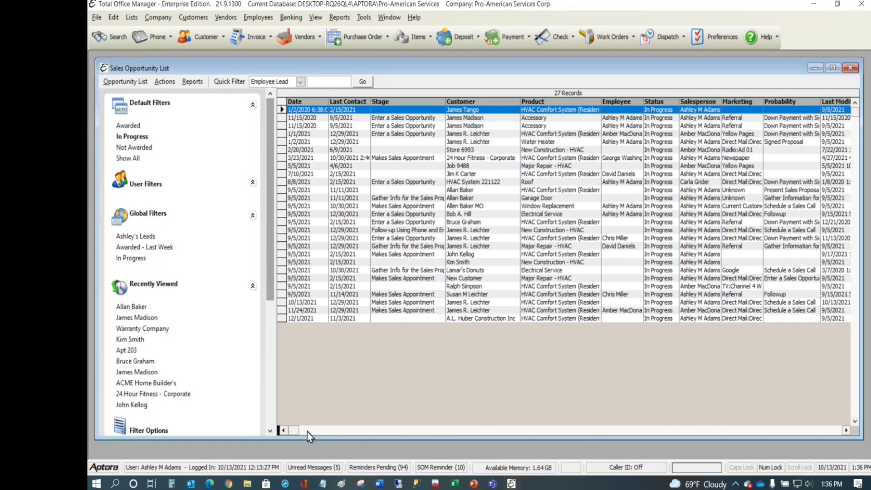
pyautogui.moveTo(293, 432); pyautogui.dragTo(279, 394)
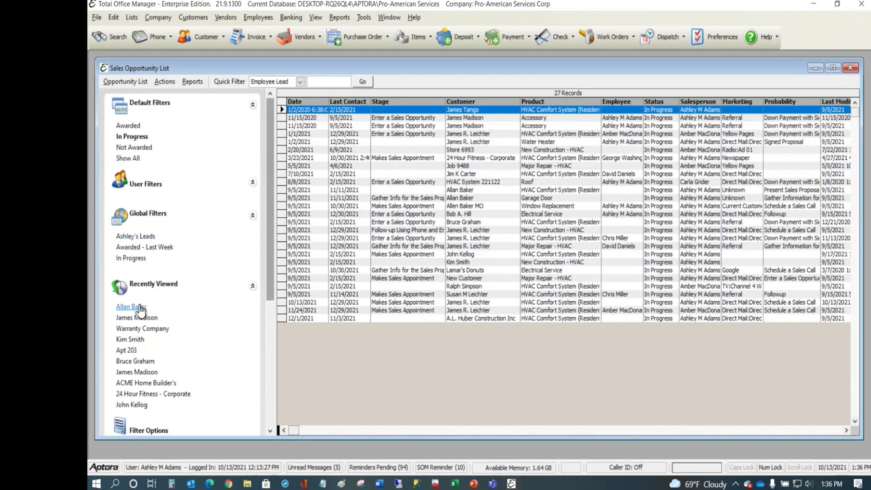
# View the form for a new Sales Opportunity List filter, and close it without creating one.
pyautogui.scroll(-1, 157, 317)
pyautogui.click(130, 411)
pyautogui.moveTo(445, 175); pyautogui.dragTo(360, 155)
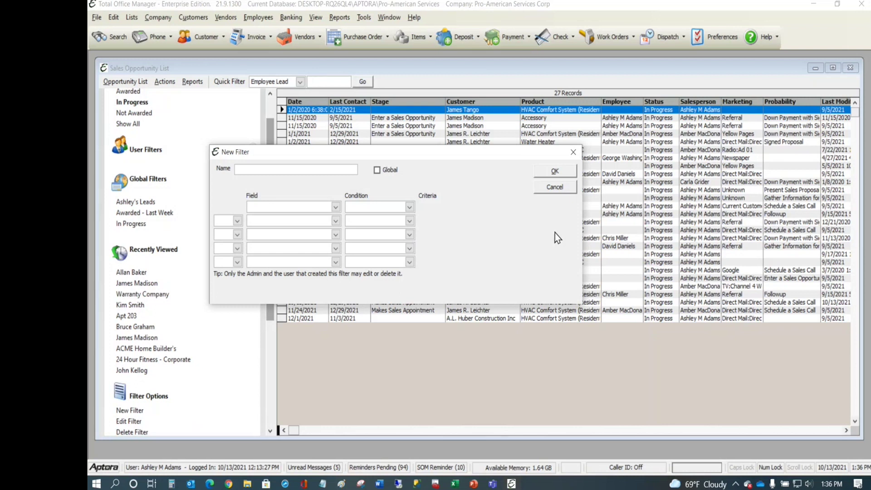
pyautogui.click(574, 153)
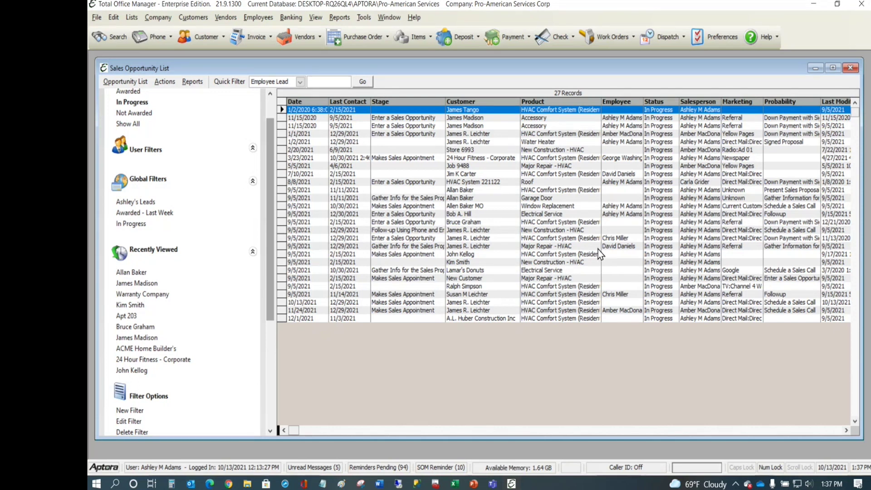
# Open the 8/8/2021 Roof opportunity and select estimate 78569 in its sales opportunity details.
pyautogui.doubleClick(405, 182)
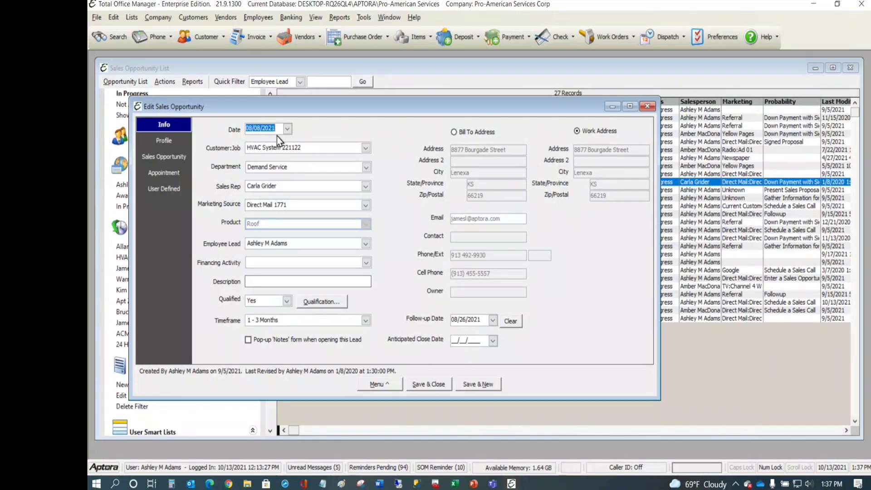
pyautogui.click(161, 161)
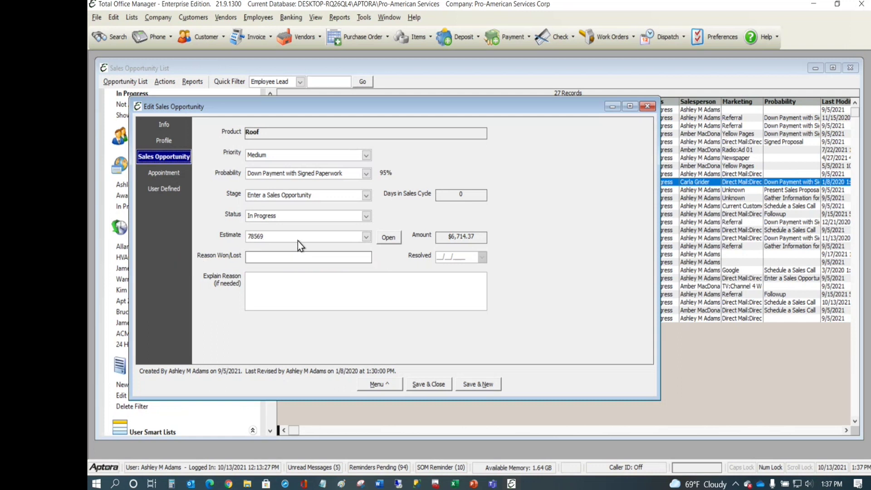
pyautogui.click(370, 241)
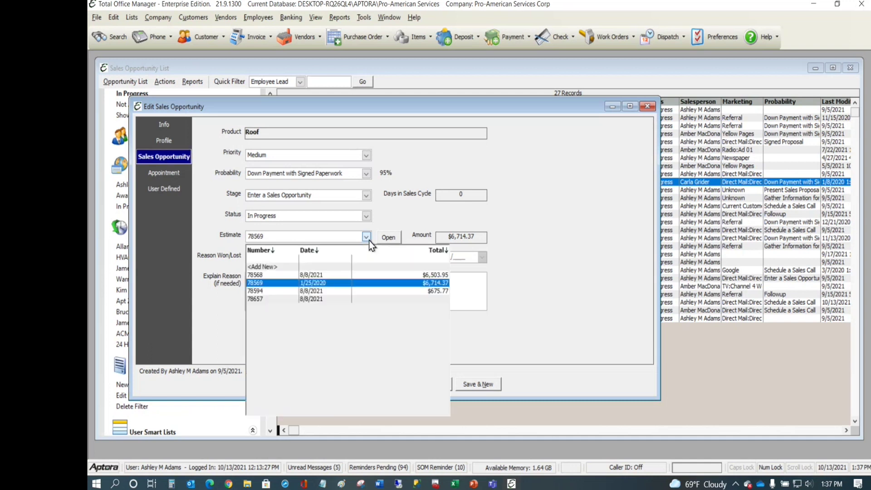
pyautogui.click(263, 284)
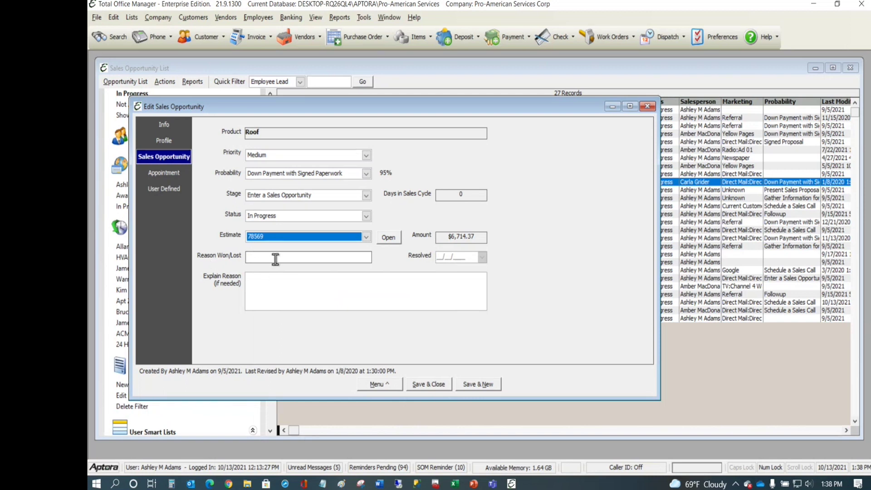
pyautogui.moveTo(219, 257)
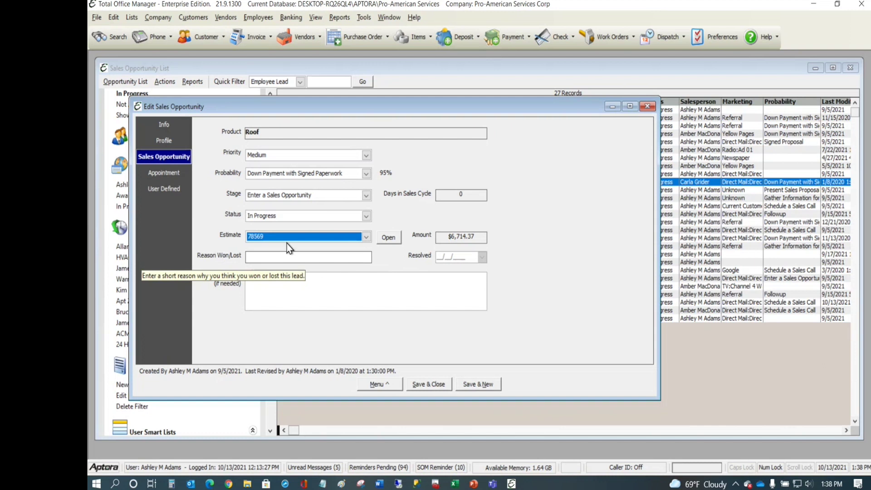
# Open the linked estimate, set its status to Awarded and its stage to Stage One, and save and close it.
pyautogui.click(388, 237)
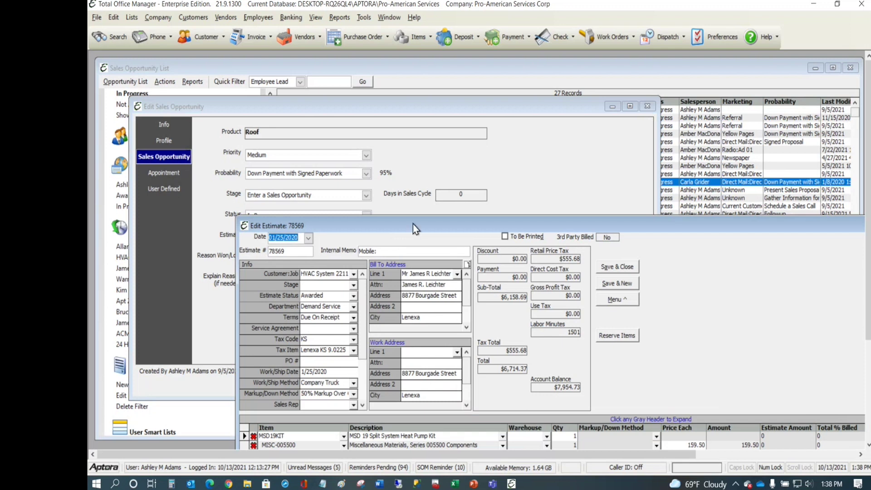
pyautogui.moveTo(413, 224); pyautogui.dragTo(289, 67)
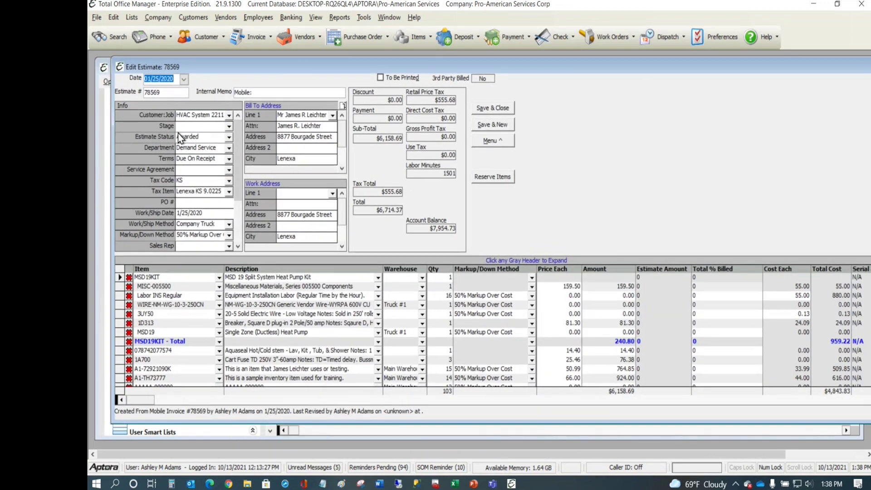
pyautogui.click(229, 137)
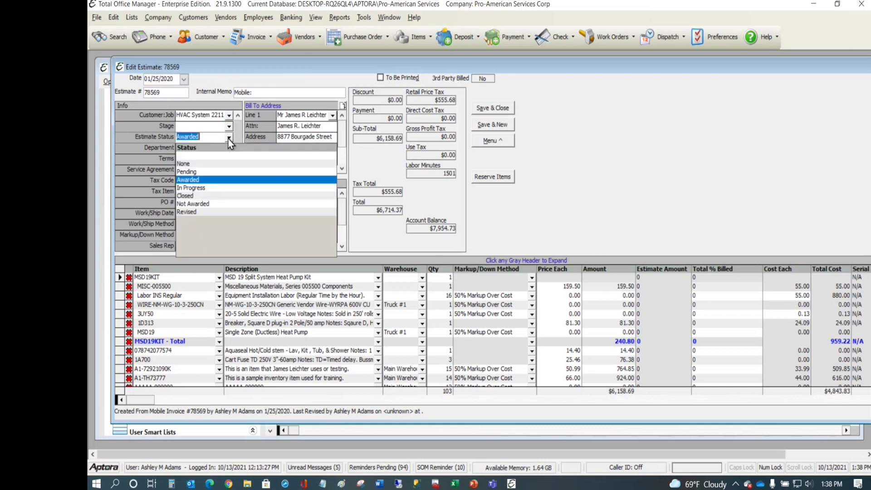
pyautogui.click(189, 180)
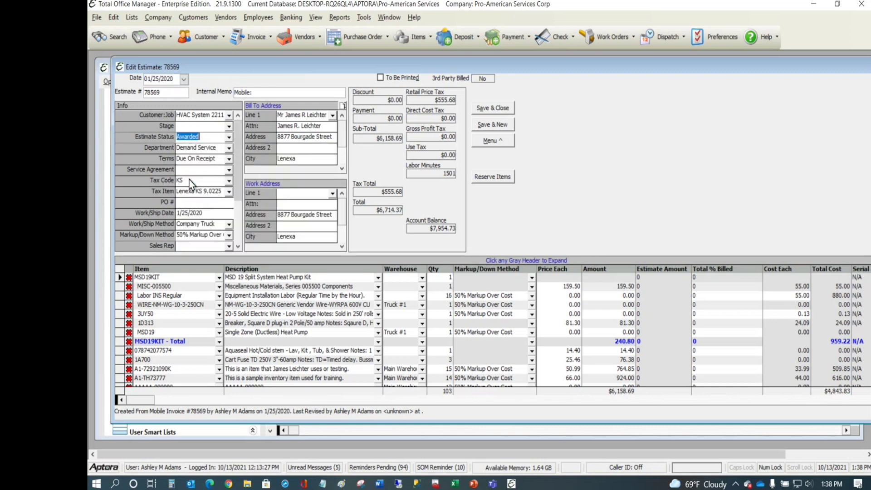
pyautogui.click(229, 126)
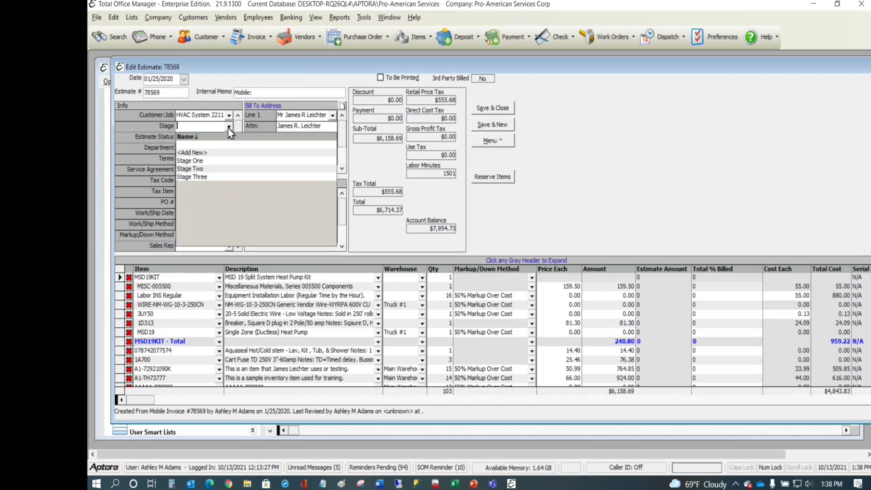
pyautogui.click(203, 162)
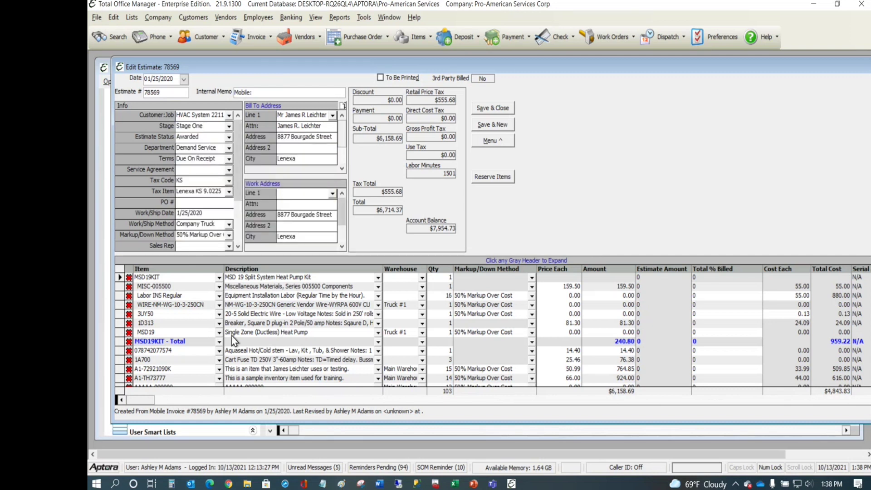
pyautogui.click(496, 109)
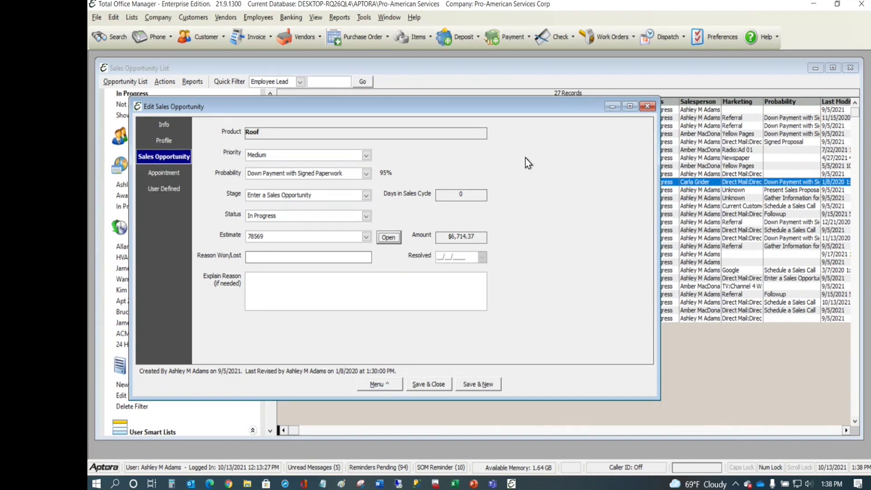
# Close the Roof opportunity and display the Phone Calls This Week global smart list.
pyautogui.click(648, 107)
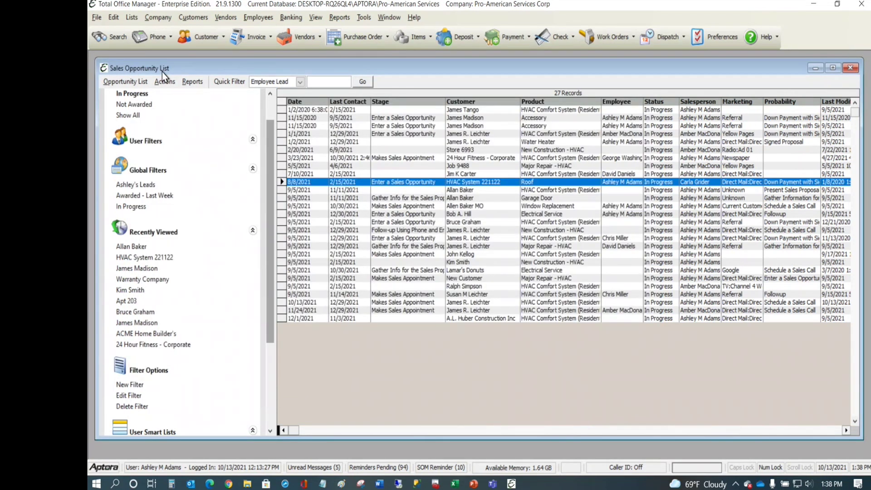
pyautogui.click(352, 135)
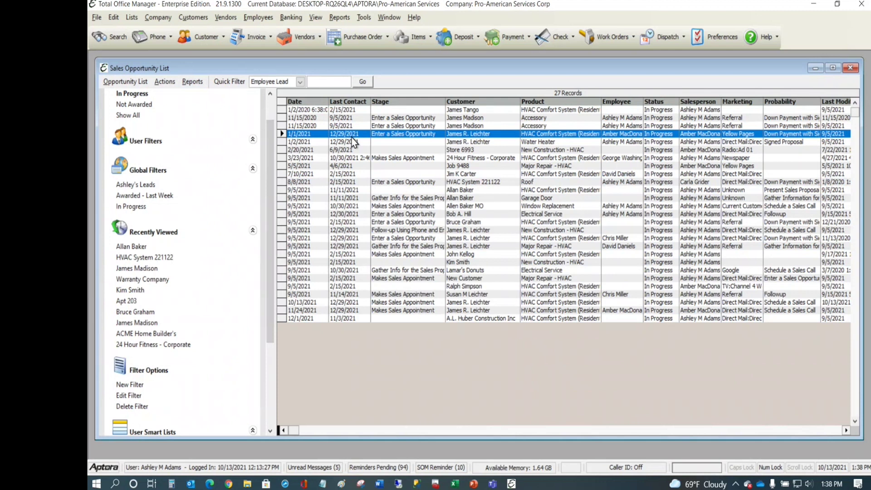
pyautogui.scroll(-5, 273, 200)
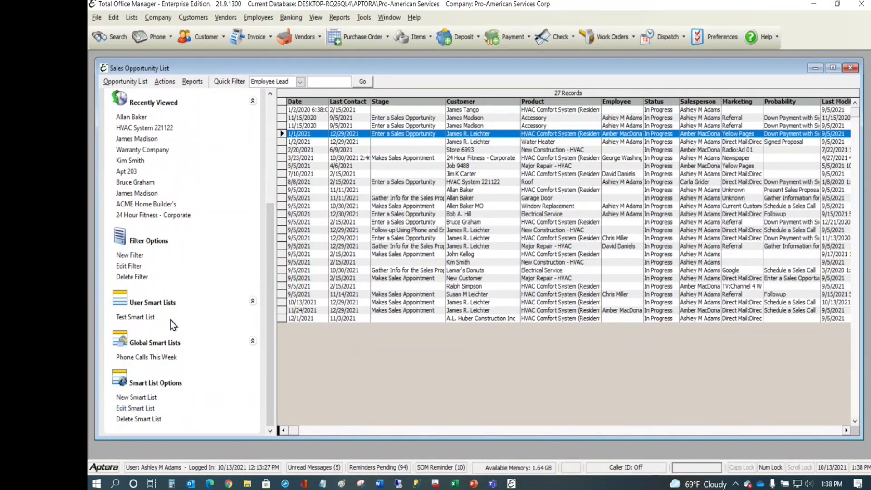
pyautogui.click(133, 358)
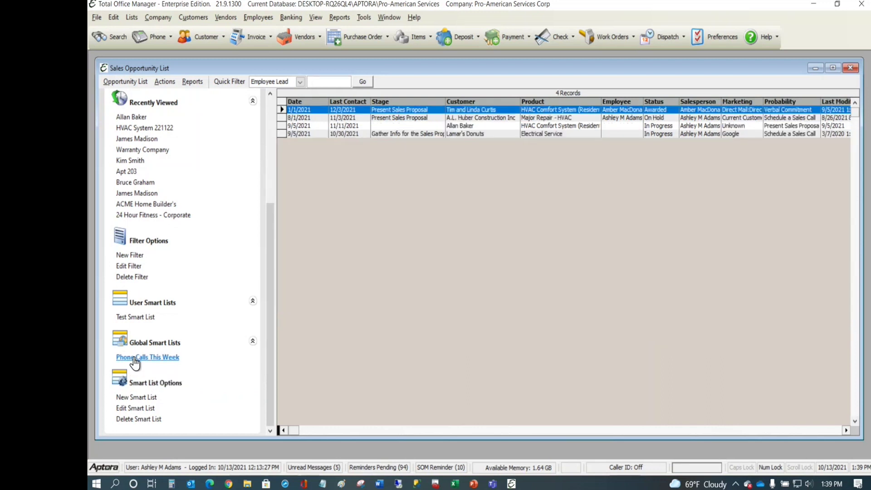
# View the customer contact log for the 1/1/2021 opportunity in the smart list, and close the log.
pyautogui.rightClick(333, 115)
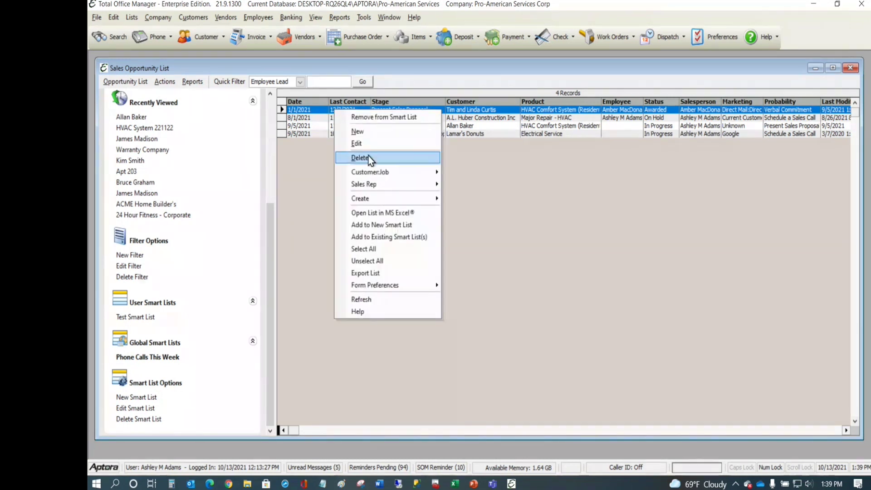
pyautogui.moveTo(384, 172)
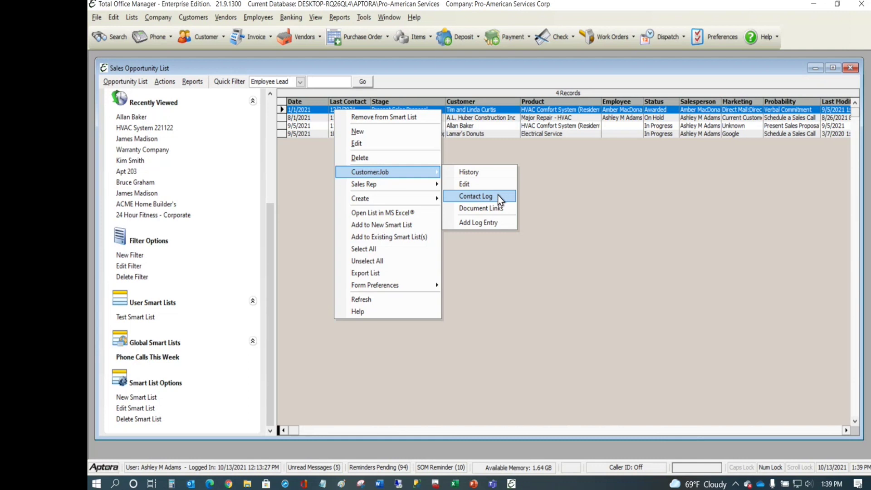
pyautogui.click(482, 198)
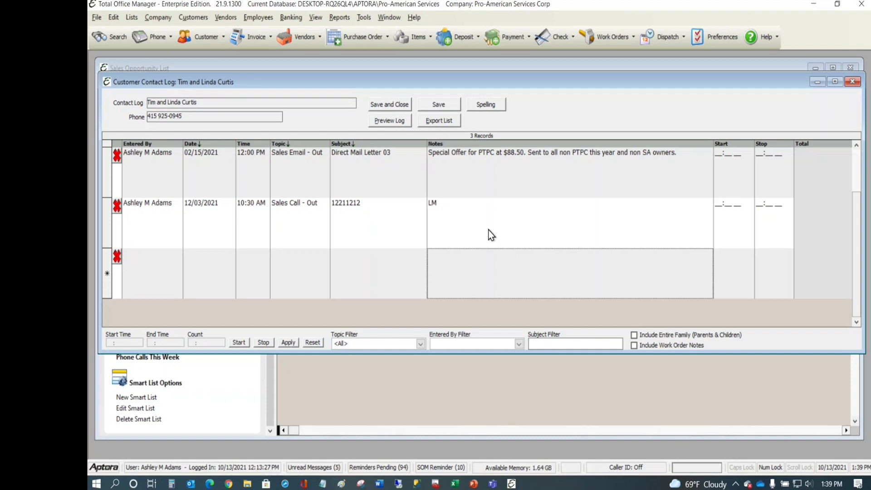
pyautogui.click(852, 81)
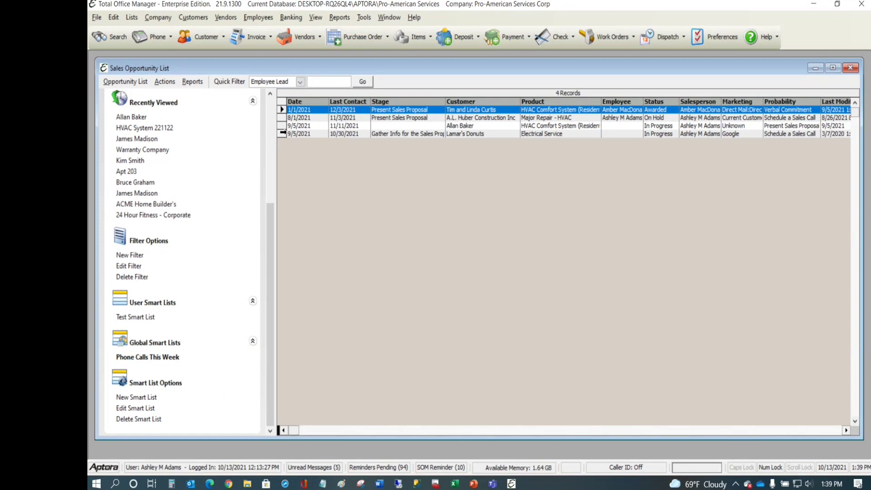
# Select all opportunities in the Phone Calls This Week list and start a shared contact log entry for their customers.
pyautogui.moveTo(318, 110); pyautogui.dragTo(322, 137)
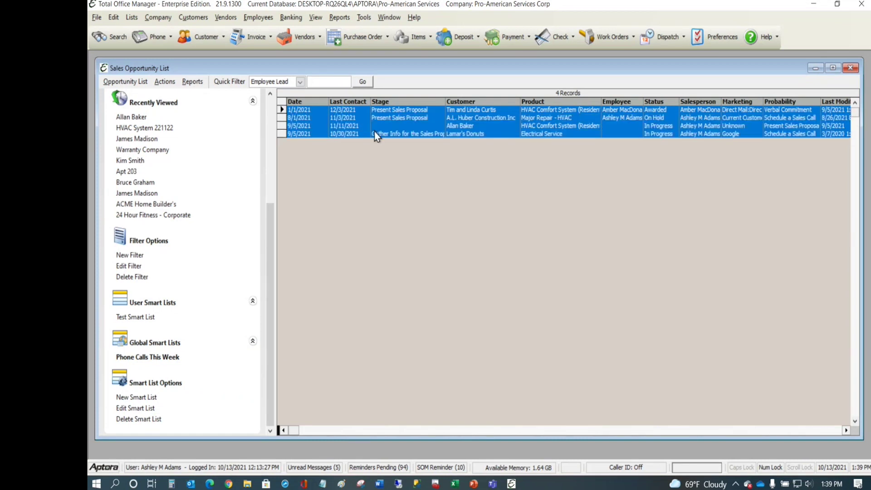
pyautogui.rightClick(350, 117)
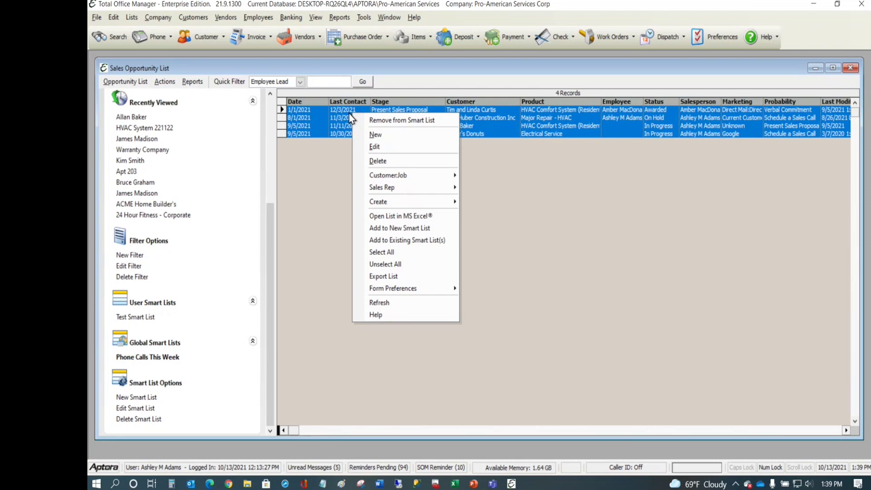
pyautogui.moveTo(392, 173)
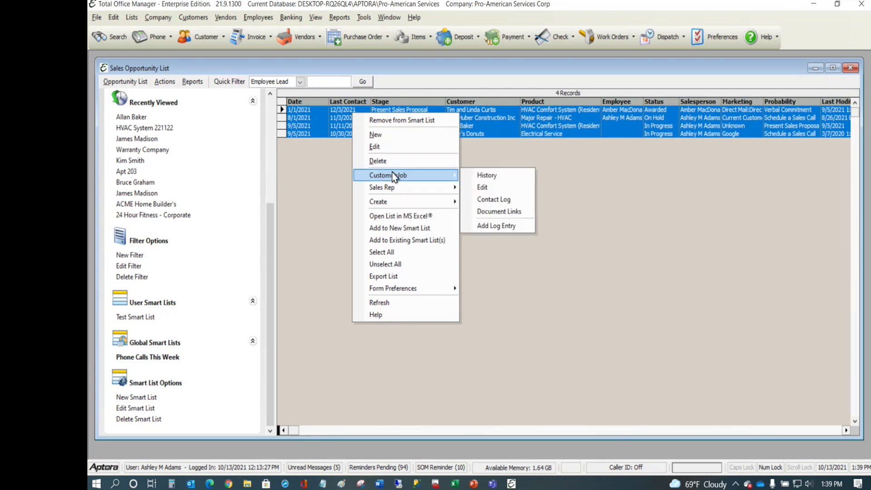
pyautogui.click(504, 230)
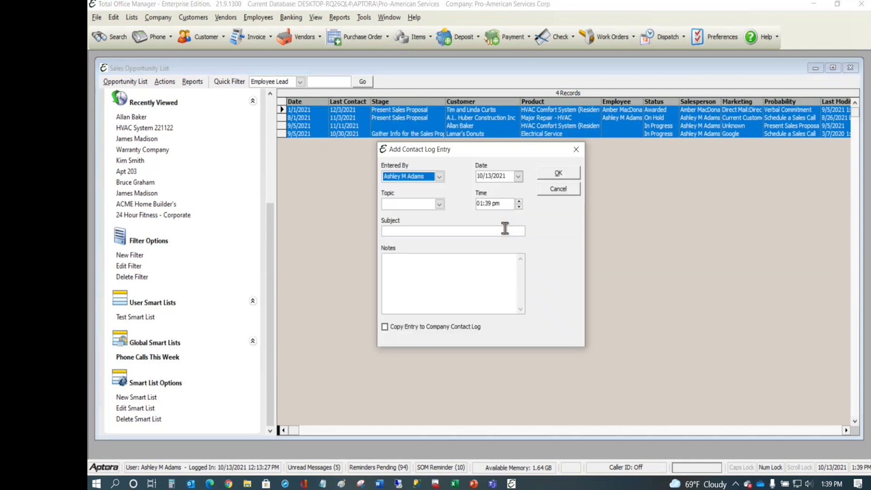
pyautogui.moveTo(499, 151); pyautogui.dragTo(555, 162)
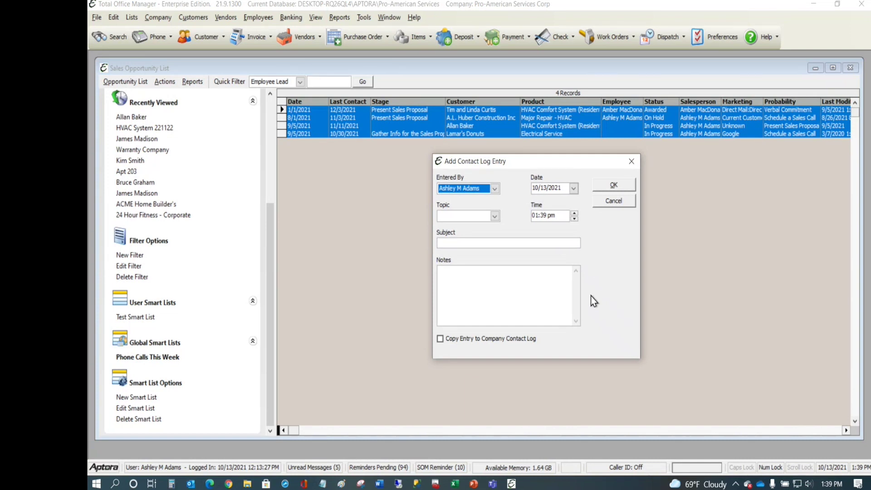
# Set the log entry's topic to Sales Call - Out, subject to Follow Up and notes to "I called to see where we stand", and save it.
pyautogui.click(495, 216)
pyautogui.scroll(-2, 472, 280)
pyautogui.scroll(-1, 470, 277)
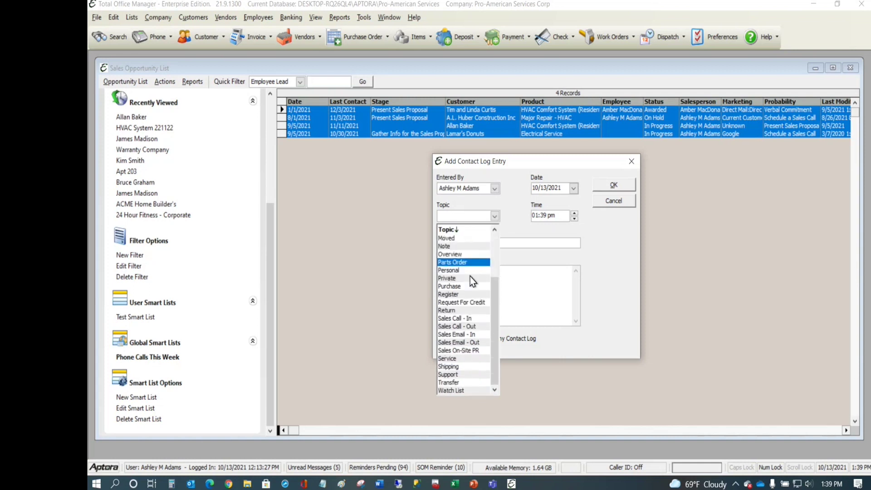
pyautogui.click(472, 325)
pyautogui.click(462, 243)
pyautogui.write('Follow')
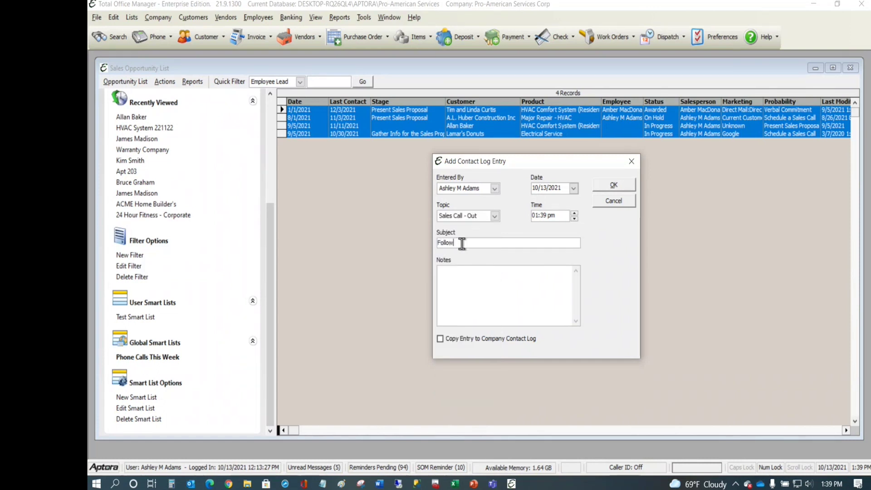
pyautogui.write(' Up')
pyautogui.click(480, 277)
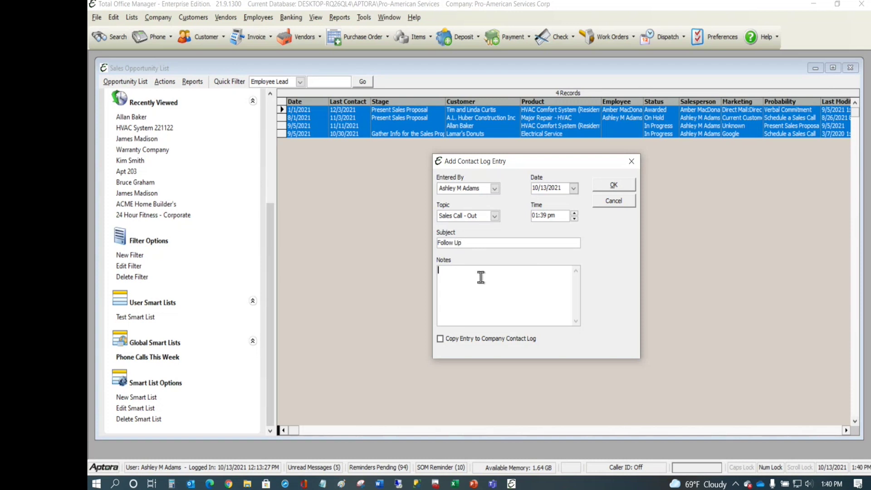
pyautogui.write('I called to see where we stand')
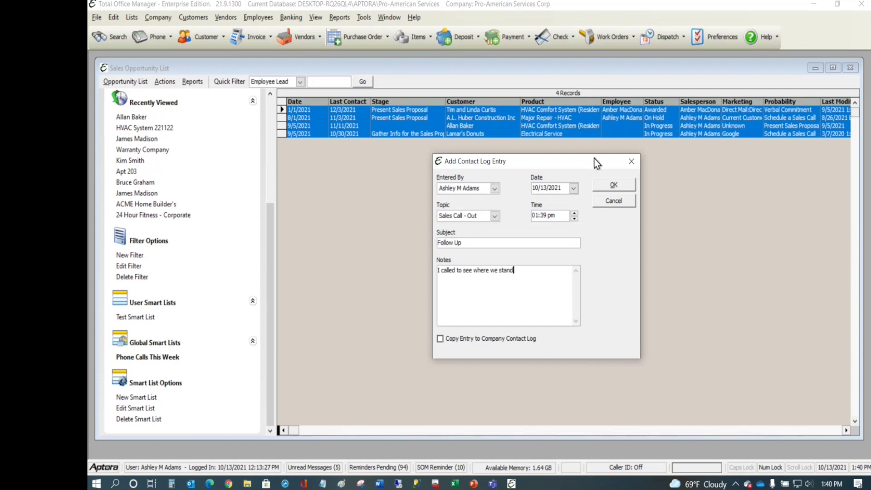
pyautogui.click(620, 185)
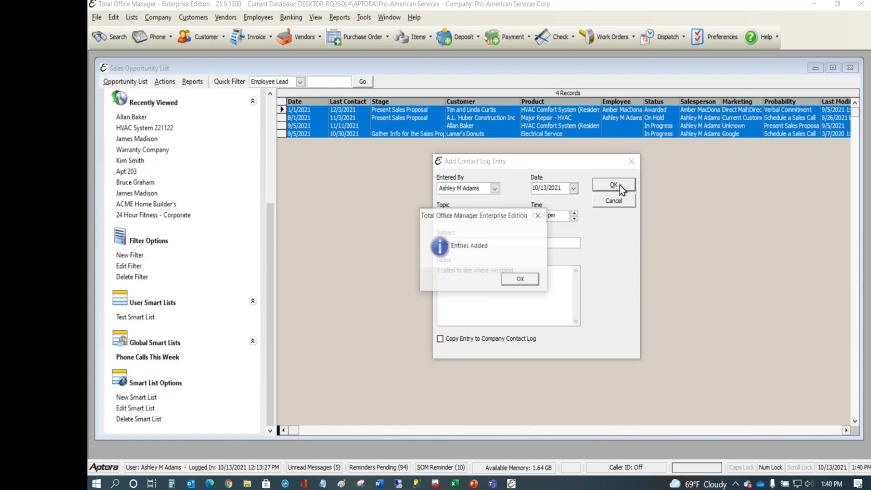
pyautogui.click(523, 286)
# Open the customer contact log for the 9/5/2021 HVAC Comfort System opportunity and look for the new follow-up entry.
pyautogui.click(431, 126)
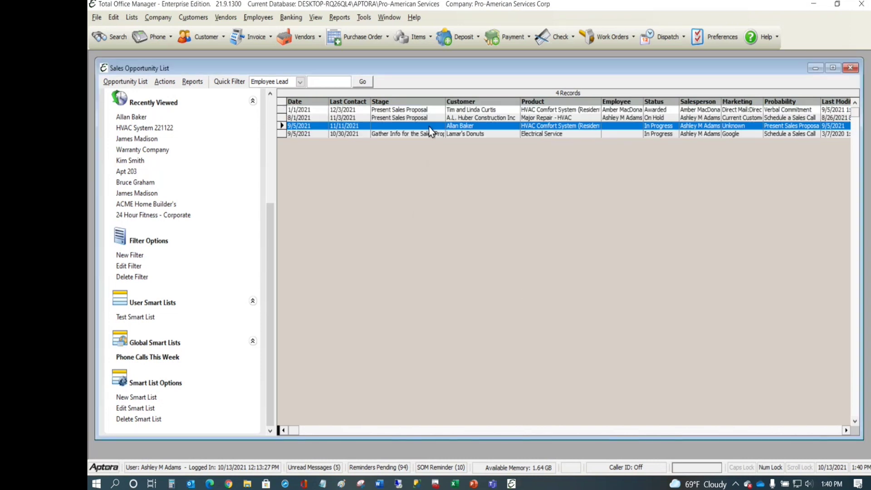
pyautogui.rightClick(432, 127)
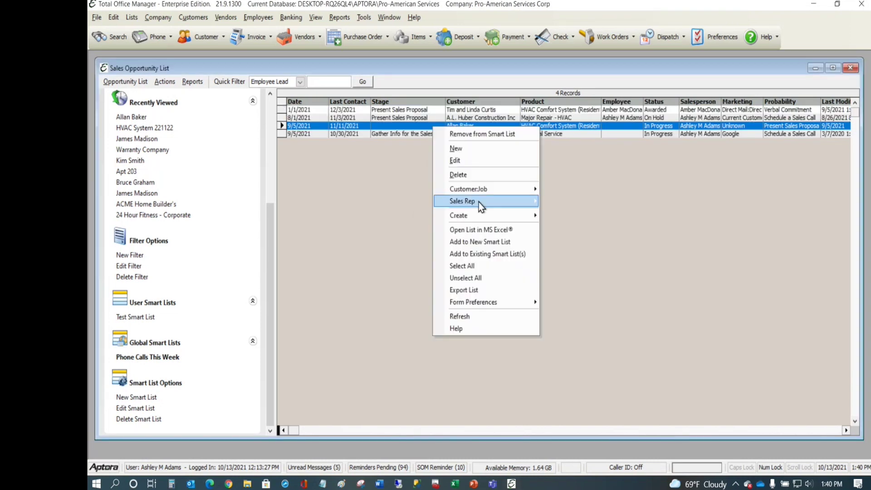
pyautogui.moveTo(524, 189)
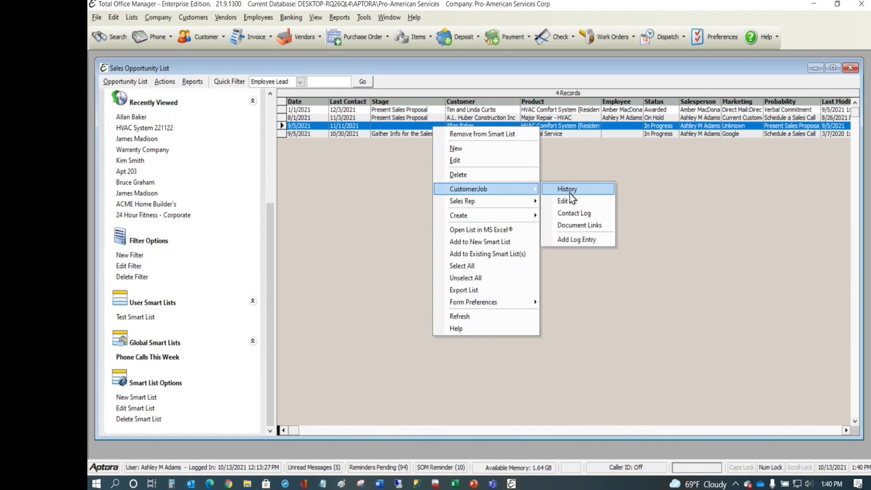
pyautogui.click(578, 217)
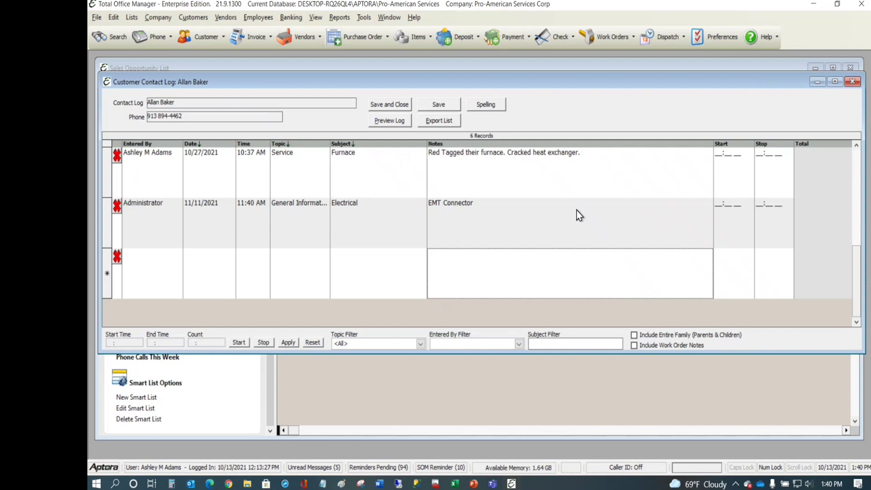
pyautogui.scroll(3, 579, 200)
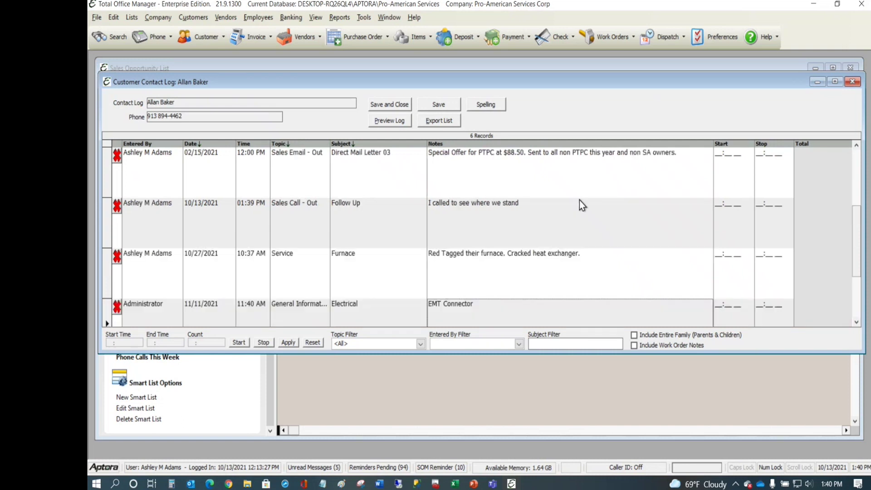
pyautogui.scroll(-3, 579, 200)
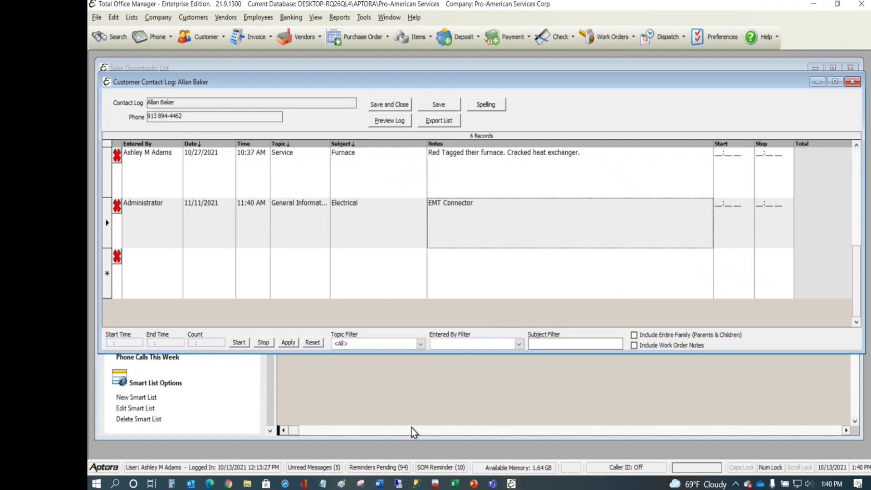
# Filter the contact log by the topic Sales Call - Out, review the matching entries and close the log.
pyautogui.click(422, 344)
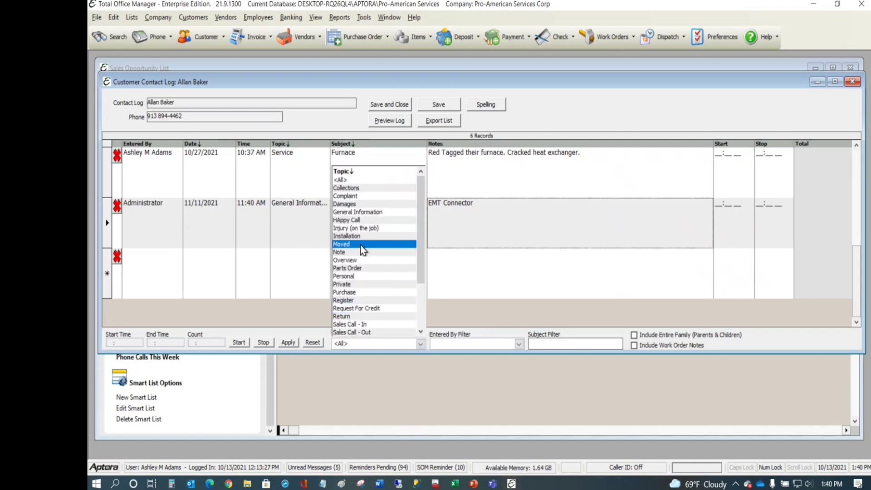
pyautogui.click(369, 332)
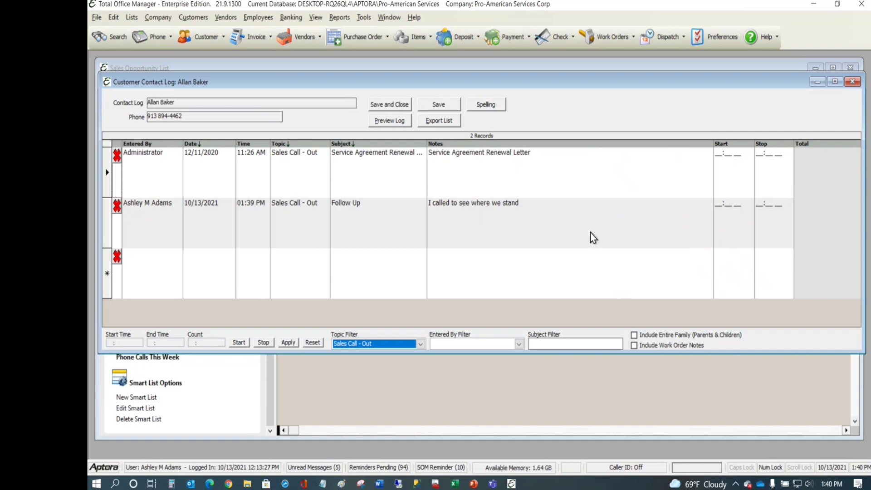
pyautogui.click(853, 82)
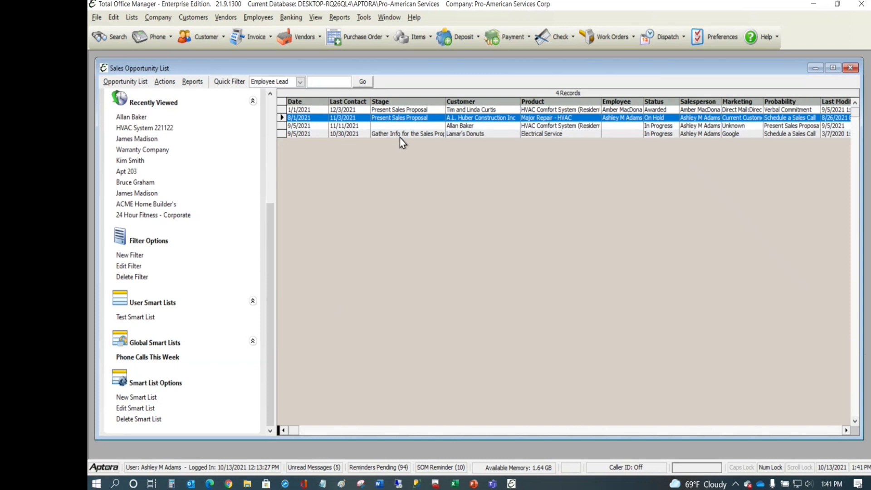
pyautogui.rightClick(342, 137)
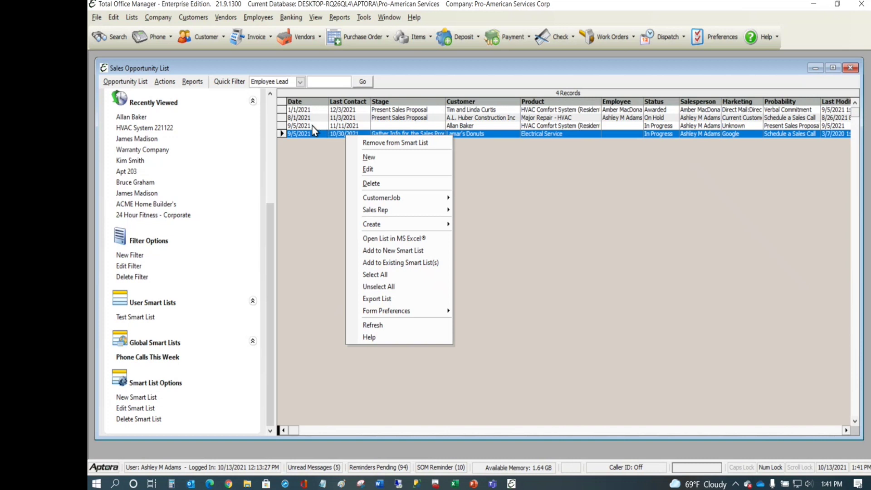
pyautogui.click(327, 120)
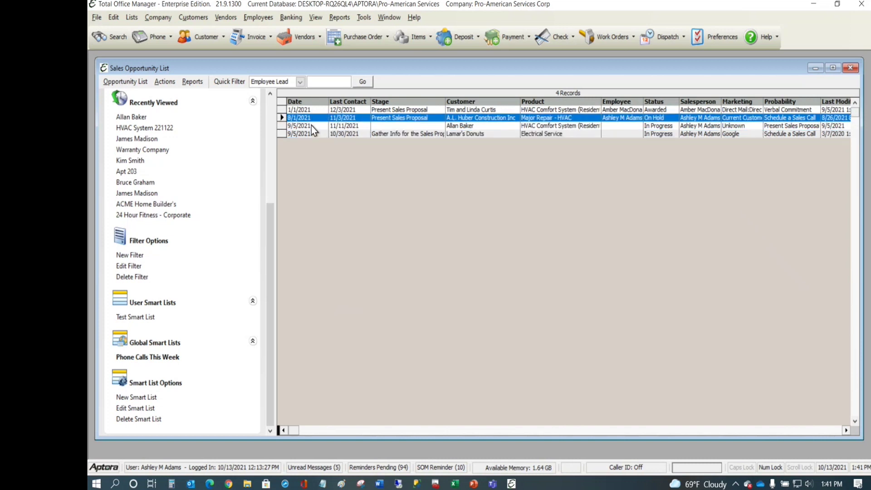
pyautogui.click(311, 126)
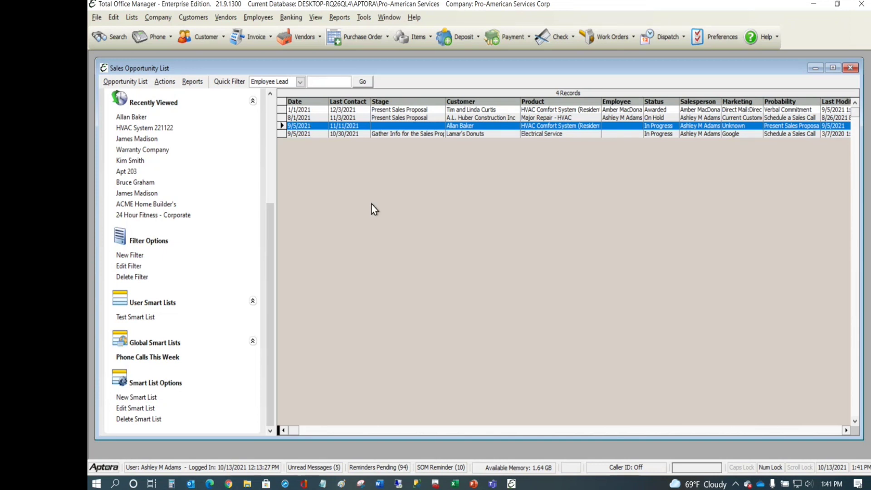
# Open a blank New Sales Opportunity form from the Sales Opportunity Manager.
pyautogui.click(193, 17)
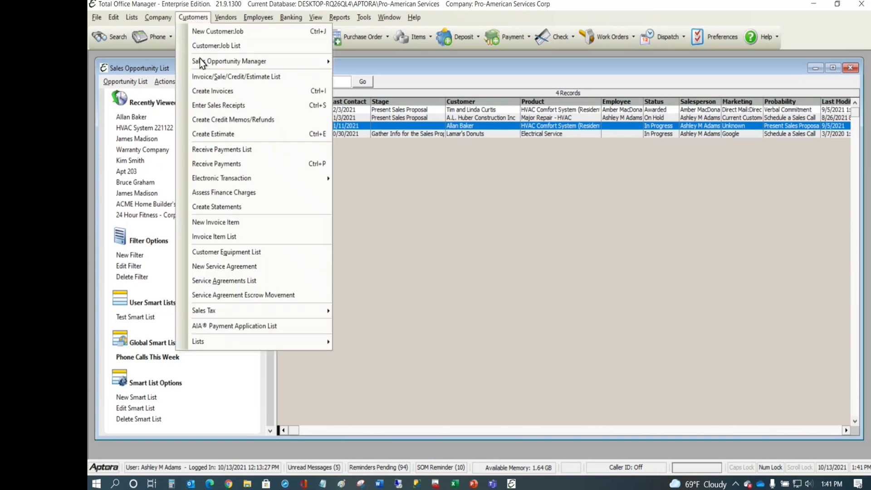
pyautogui.moveTo(201, 61)
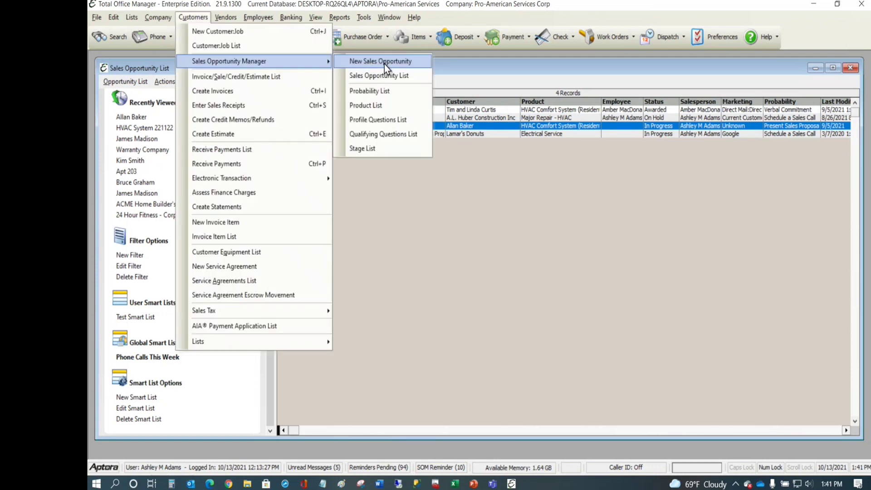
pyautogui.click(384, 65)
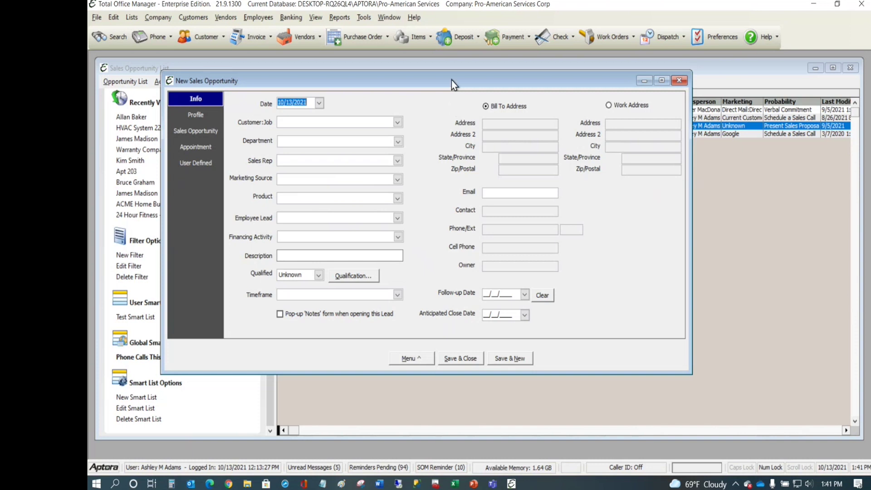
pyautogui.moveTo(451, 80); pyautogui.dragTo(486, 86)
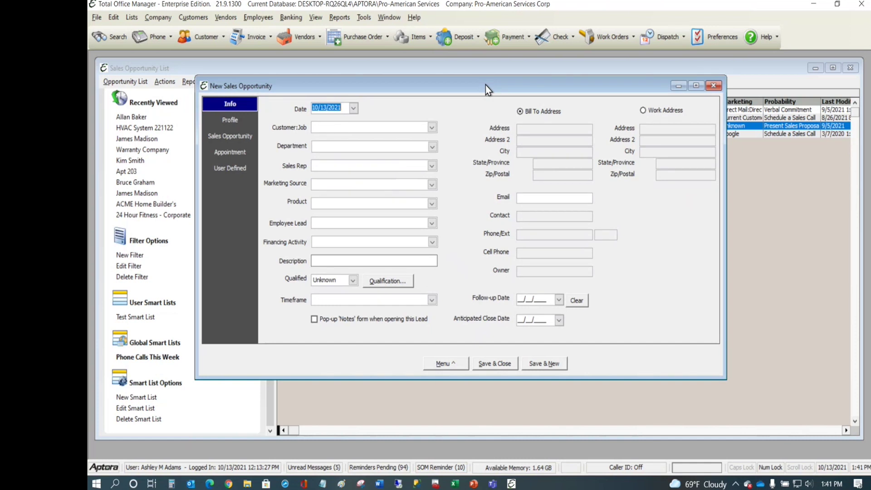
pyautogui.moveTo(486, 84)
pyautogui.mouseDown()
pyautogui.moveTo(485, 112)
pyautogui.moveTo(480, 81)
pyautogui.mouseUp()
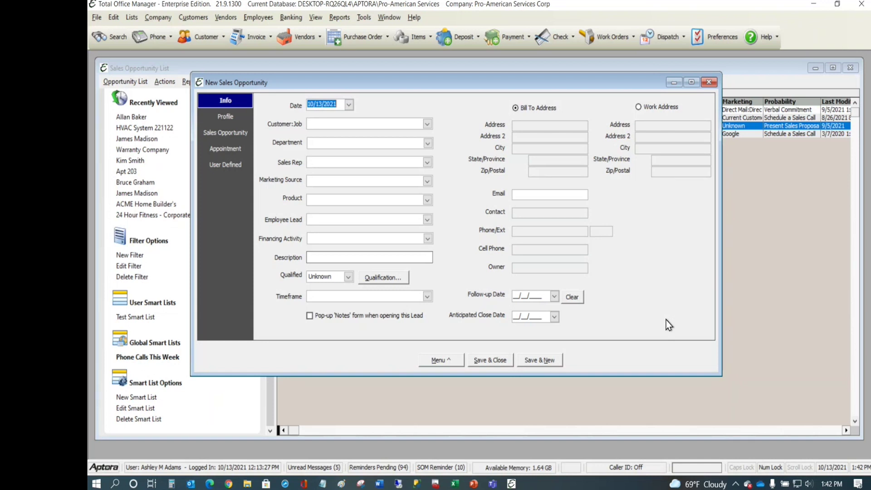
# Examine the required-field options in the Sales Opportunity Manager company preferences, then close the preferences.
pyautogui.click(711, 37)
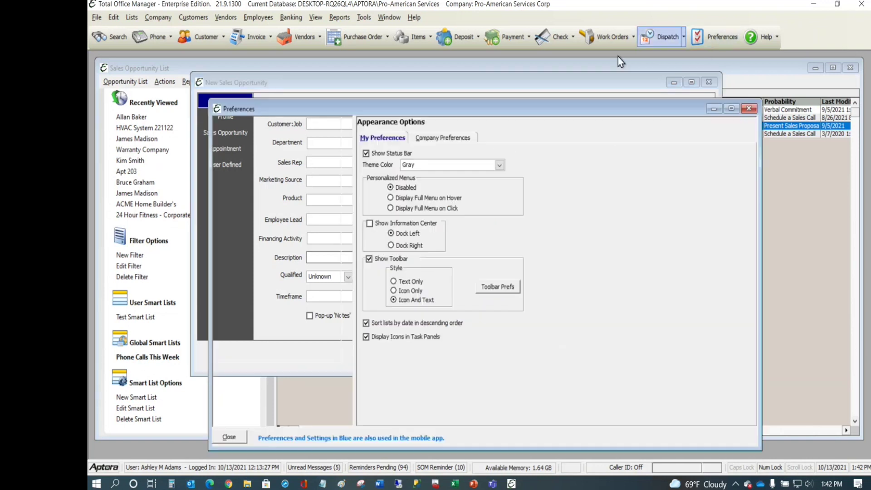
pyautogui.click(259, 281)
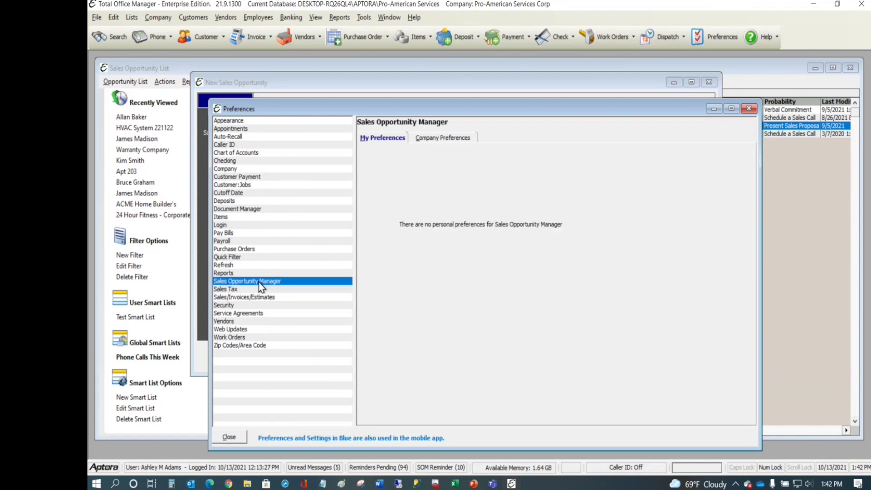
pyautogui.click(442, 138)
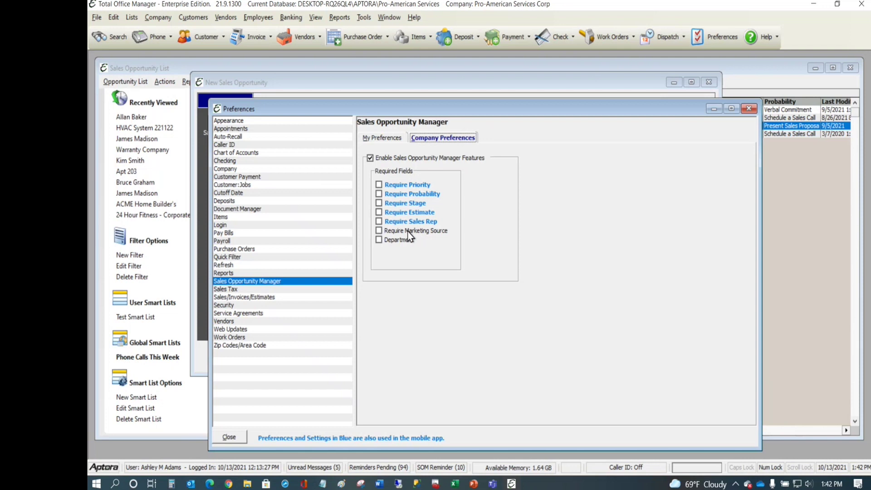
pyautogui.click(748, 109)
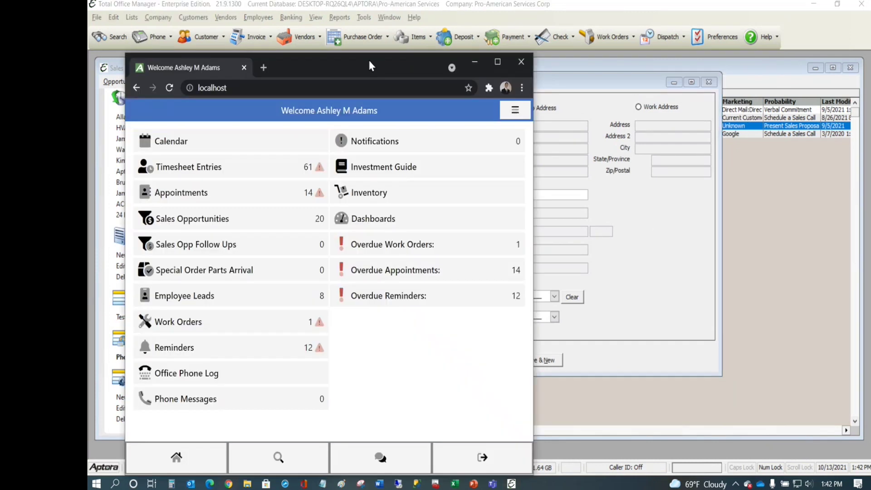
# Reposition and widen the mobile app's browser window, and open the My Sales Opportunities list.
pyautogui.moveTo(368, 58); pyautogui.dragTo(458, 21)
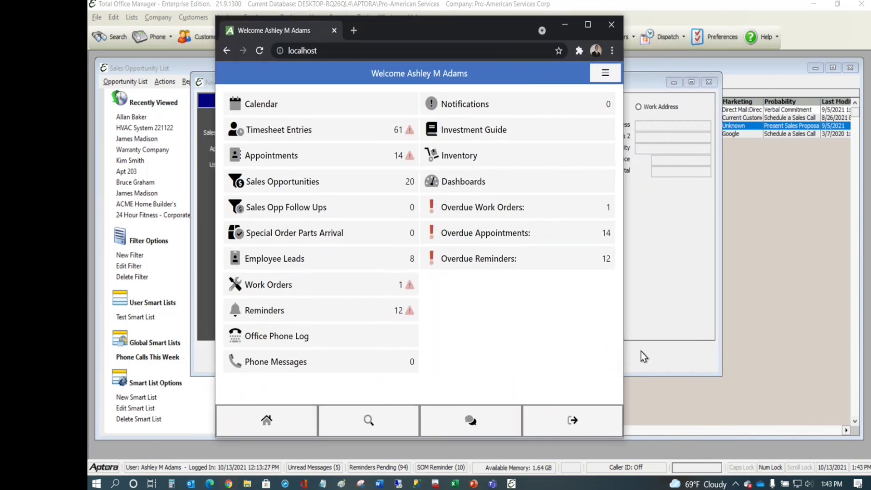
pyautogui.moveTo(622, 399); pyautogui.dragTo(650, 399)
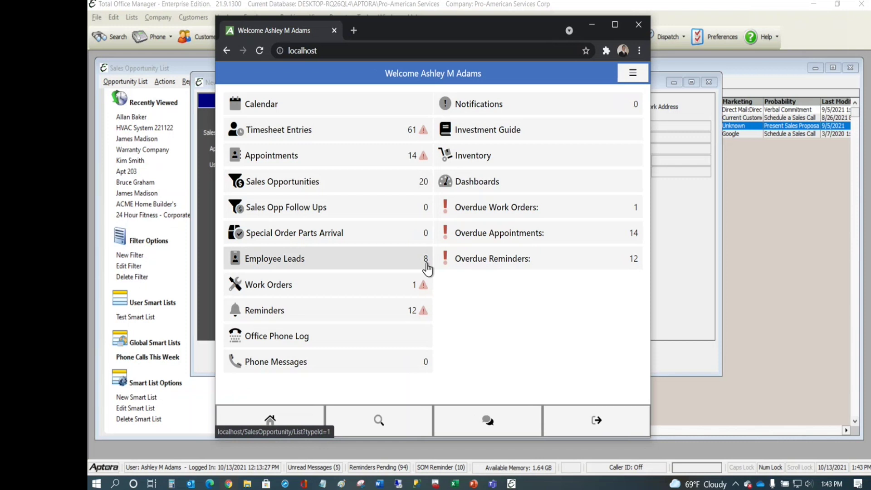
pyautogui.click(257, 184)
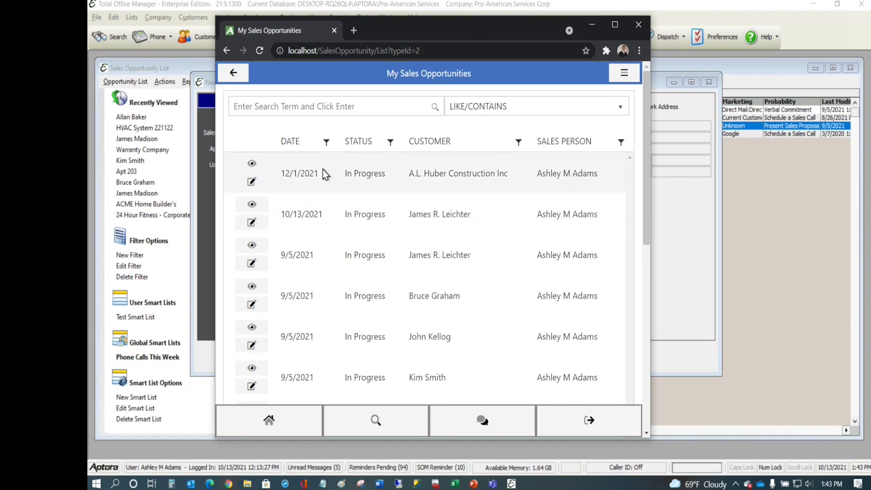
# View the 12/1/2021 A.L. Huber Construction Inc opportunity, review its main, details, profile, qualifiers and user-defined sections, and return to the list.
pyautogui.click(251, 164)
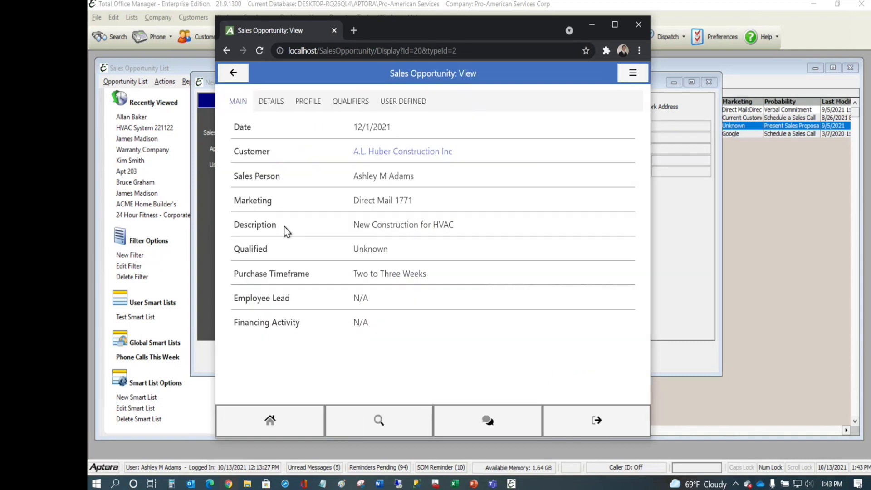
pyautogui.click(633, 68)
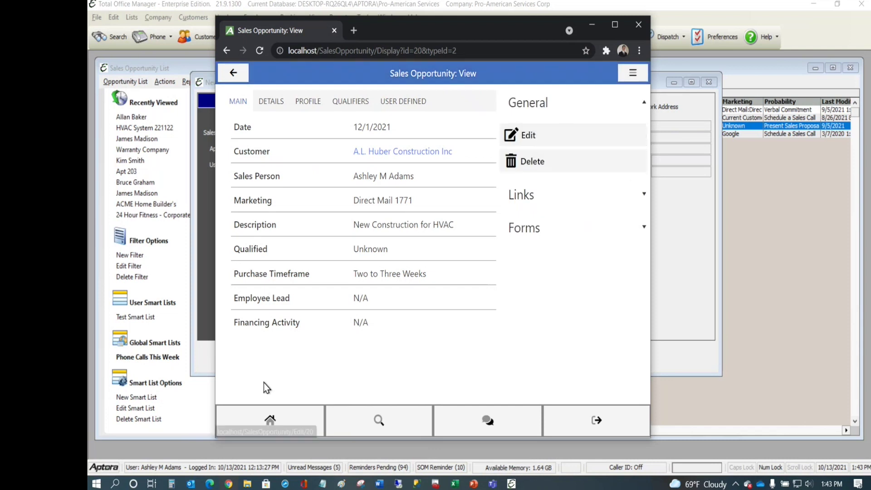
pyautogui.click(265, 107)
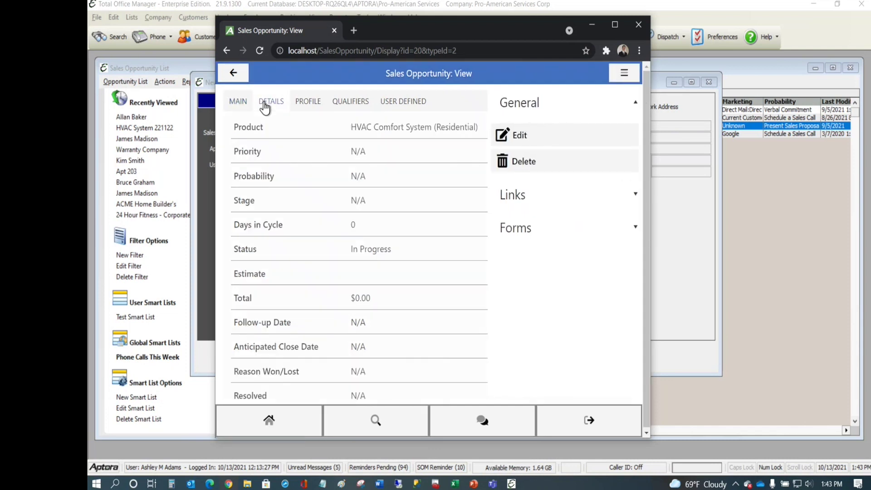
pyautogui.click(306, 109)
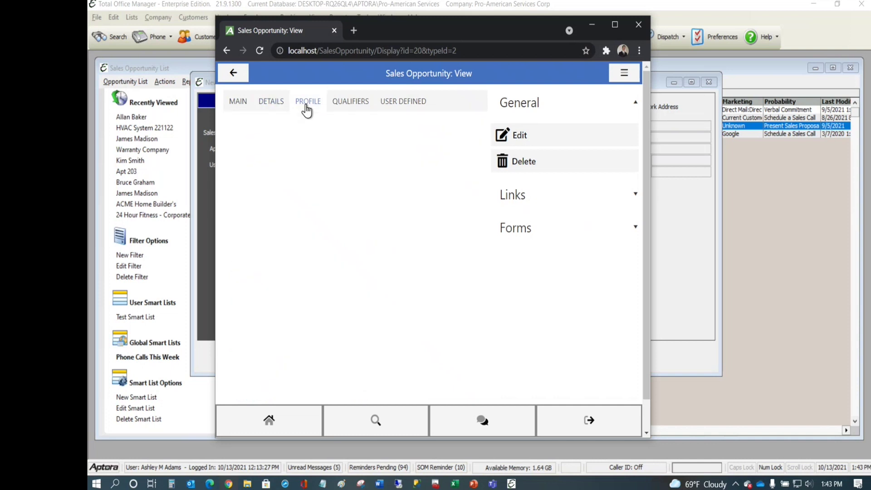
pyautogui.click(335, 107)
pyautogui.click(408, 108)
pyautogui.click(240, 107)
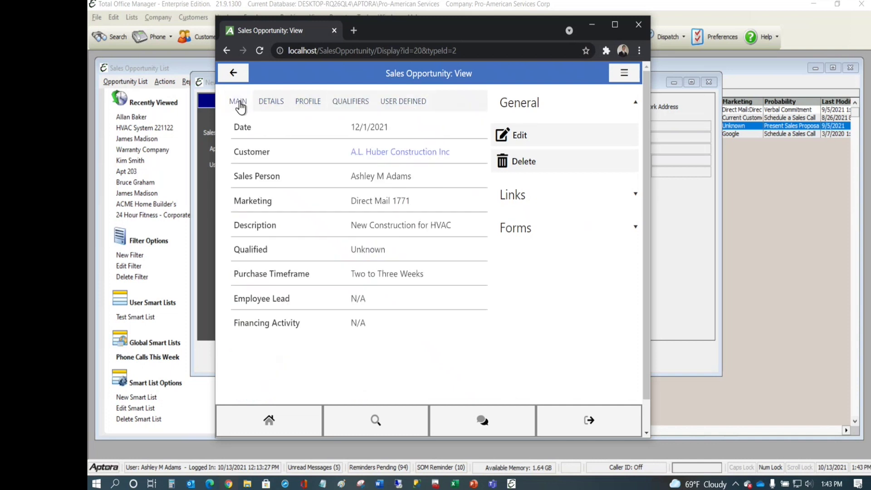
pyautogui.click(233, 72)
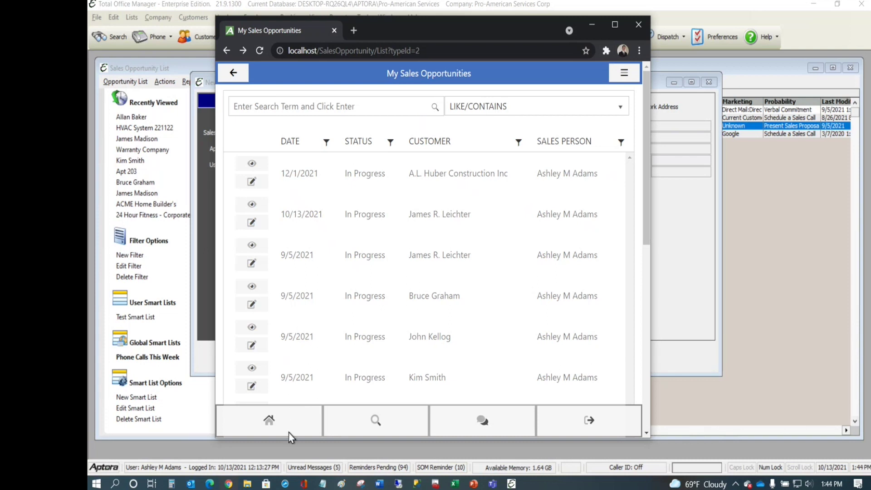
# Switch from the mobile app to Total Office Manager and shift the New Sales Opportunity form aside.
pyautogui.moveTo(484, 30); pyautogui.dragTo(404, 28)
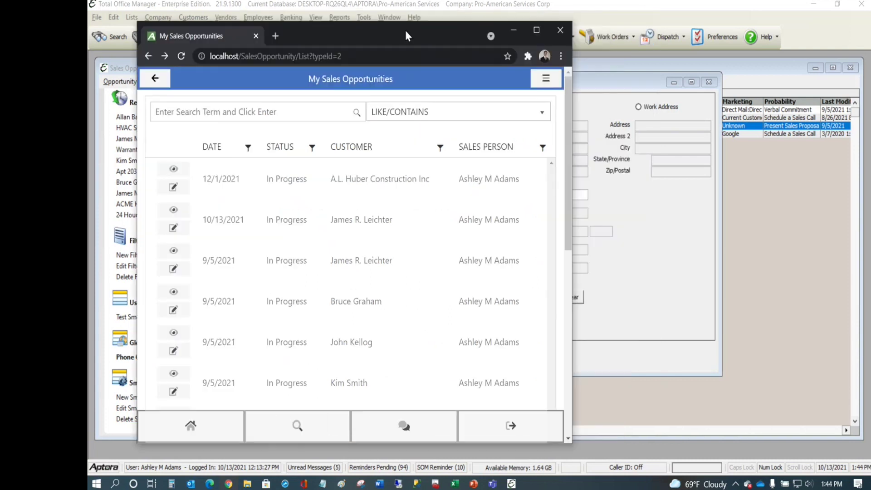
pyautogui.hotkey('alt', 'Tab')
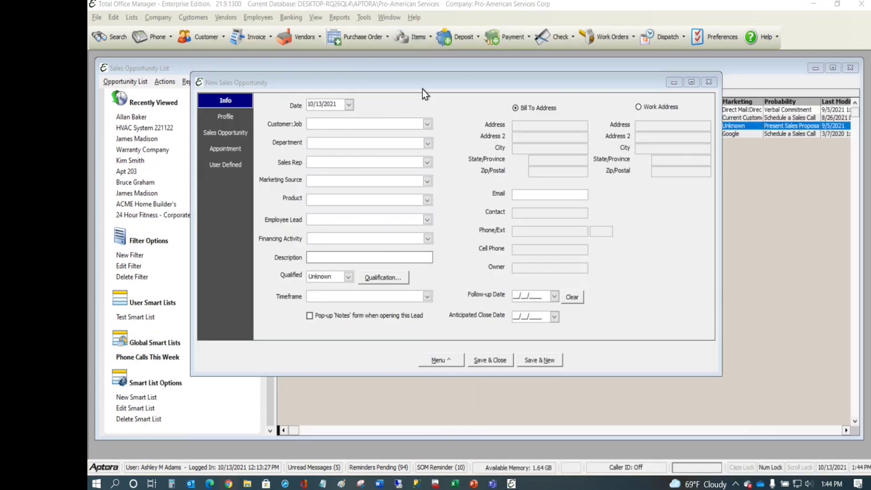
pyautogui.moveTo(423, 88); pyautogui.dragTo(496, 86)
# Switch back to the mobile app's home page and examine its general options.
pyautogui.hotkey('alt', 'Tab')
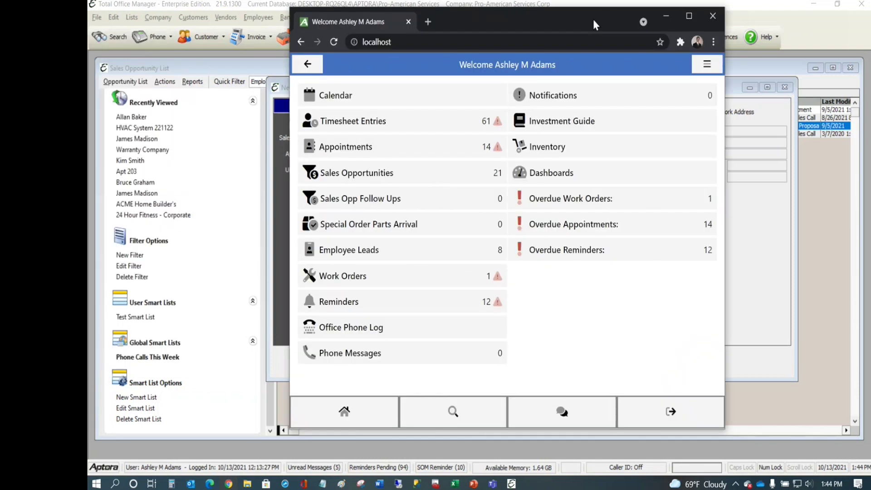
pyautogui.moveTo(594, 21); pyautogui.dragTo(597, 21)
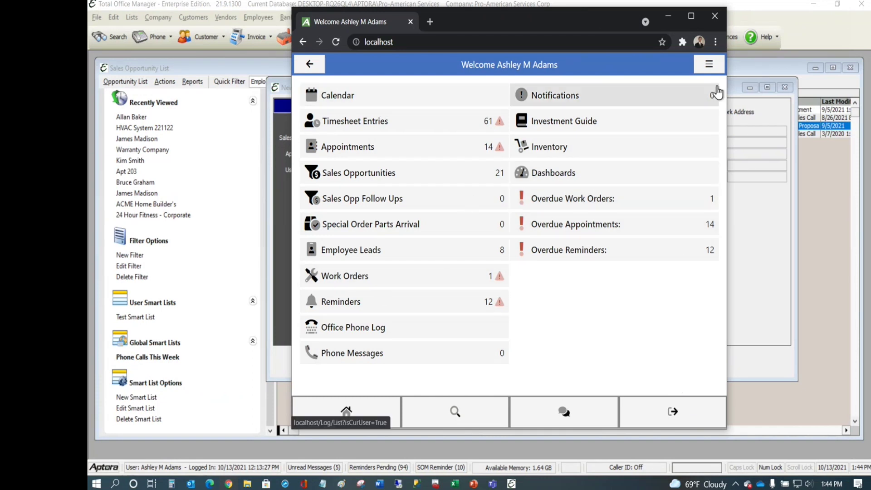
pyautogui.click(709, 66)
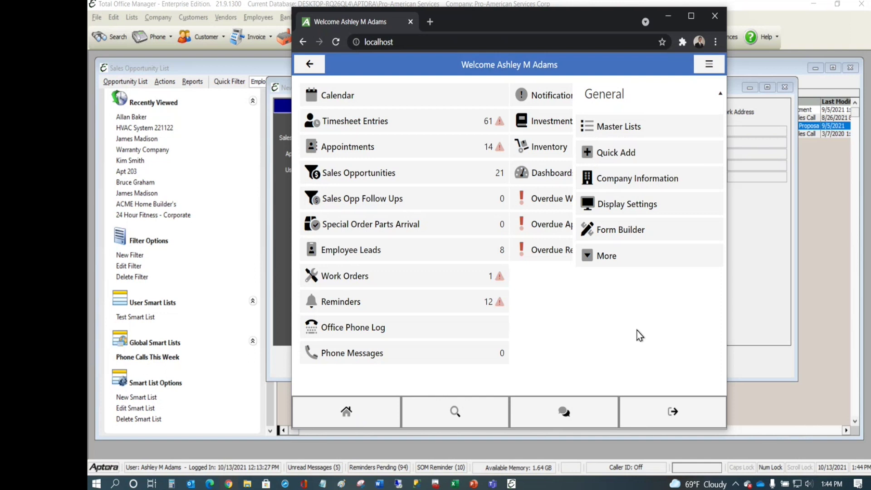
pyautogui.click(709, 64)
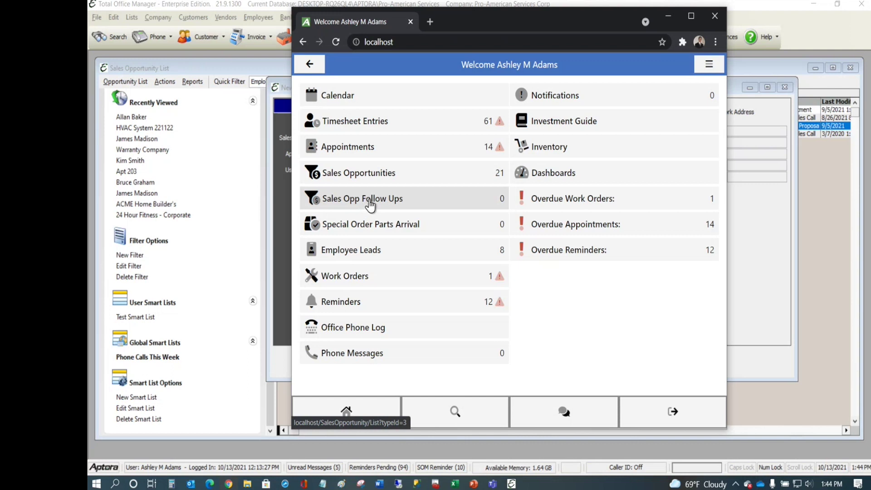
# Open a blank sales opportunity from the My Employee Leads list, review its fields and return to the home page.
pyautogui.click(343, 252)
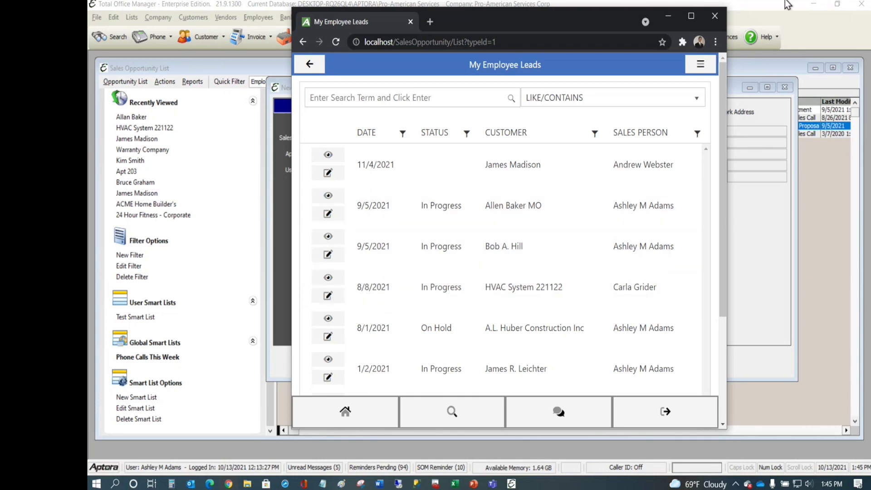
pyautogui.click(700, 64)
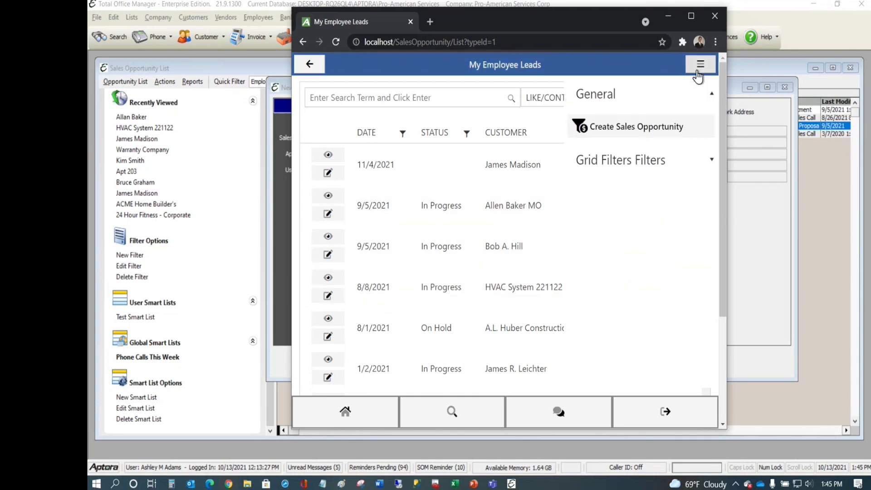
pyautogui.click(624, 132)
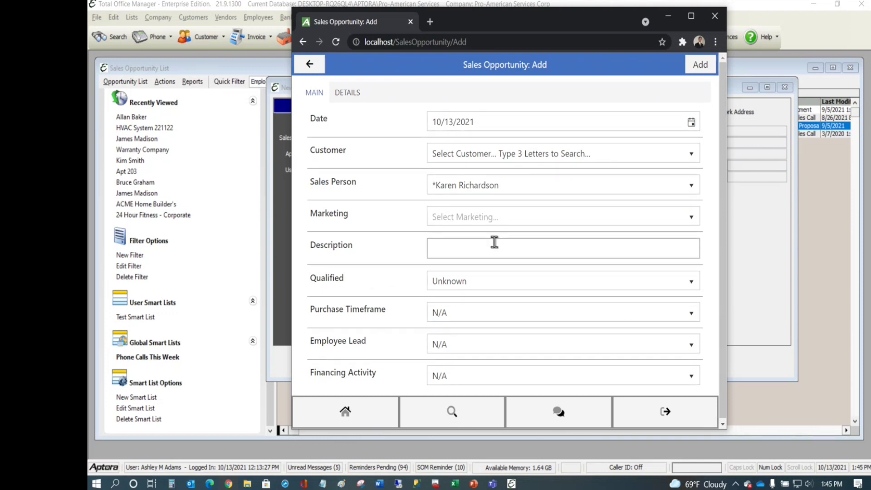
pyautogui.click(379, 412)
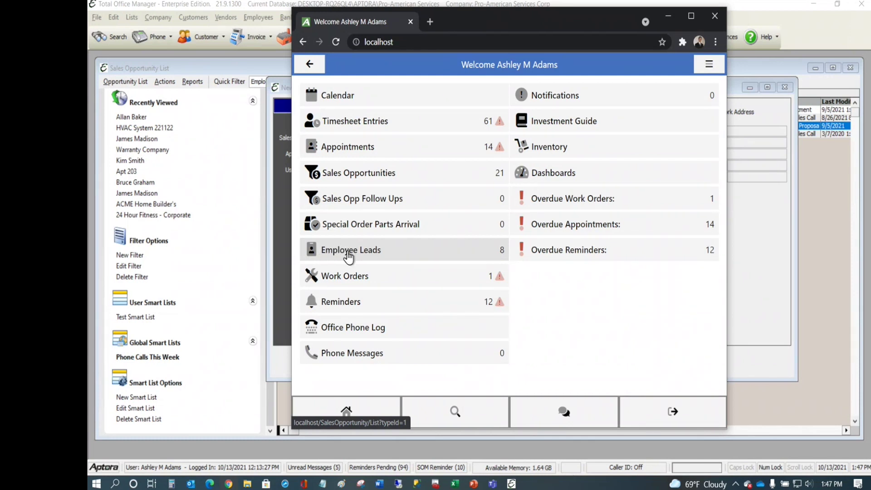
# Review all entries in the My Employee Leads list and return to the home page.
pyautogui.click(348, 257)
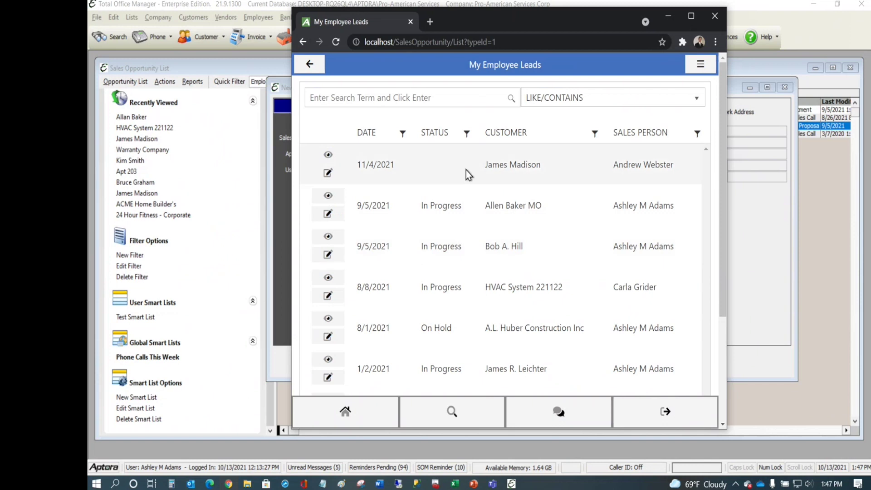
pyautogui.scroll(-3, 454, 218)
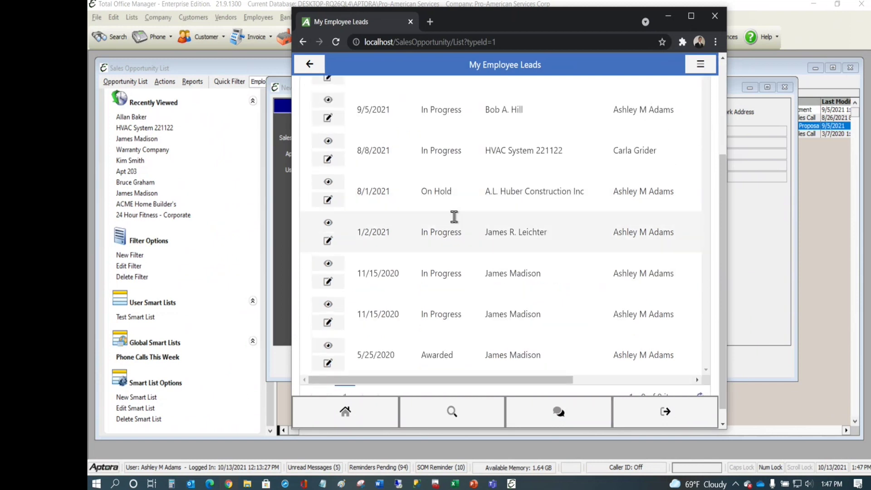
pyautogui.scroll(3, 454, 217)
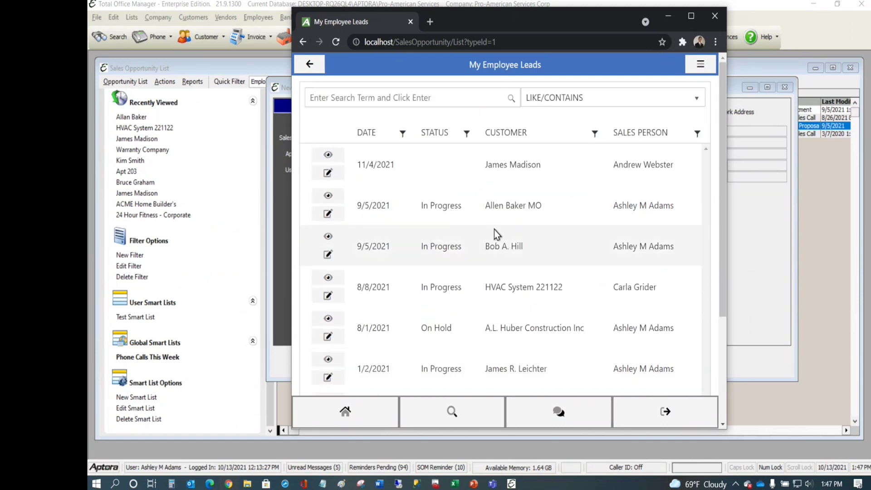
pyautogui.click(341, 414)
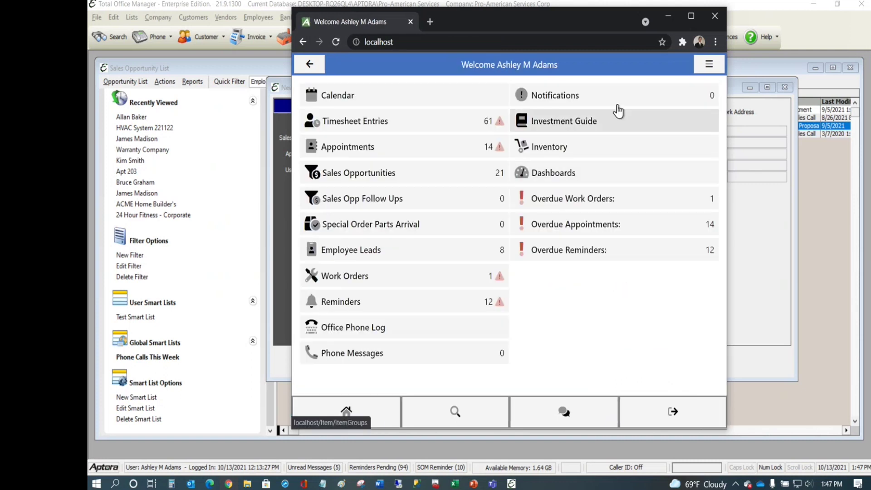
# Switch to Total Office Manager and examine the available Sales Opportunities reports.
pyautogui.hotkey('alt', 'Tab')
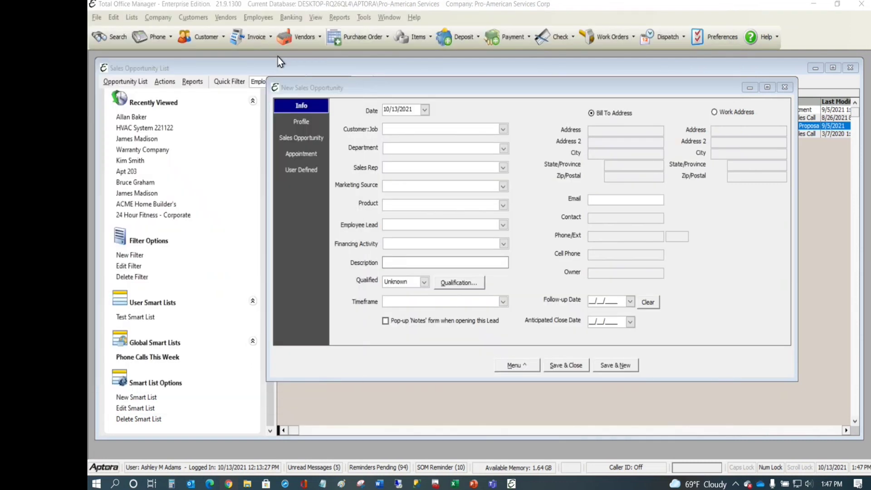
pyautogui.click(338, 17)
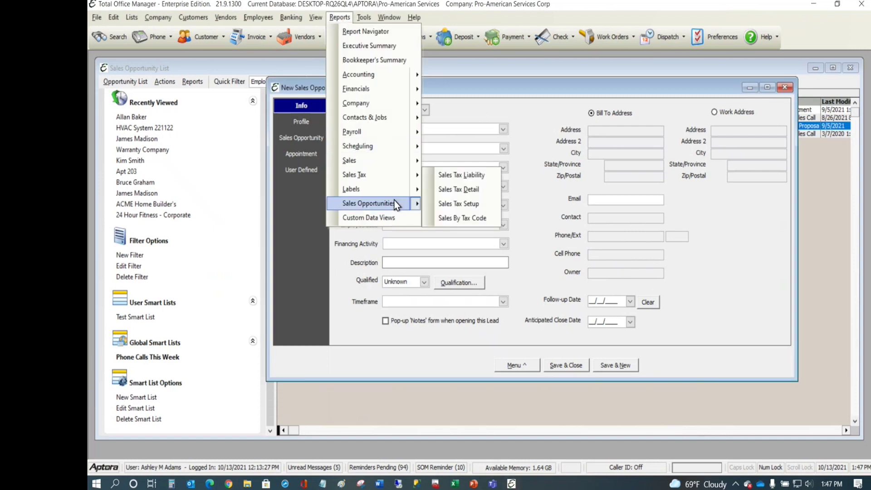
pyautogui.moveTo(398, 204)
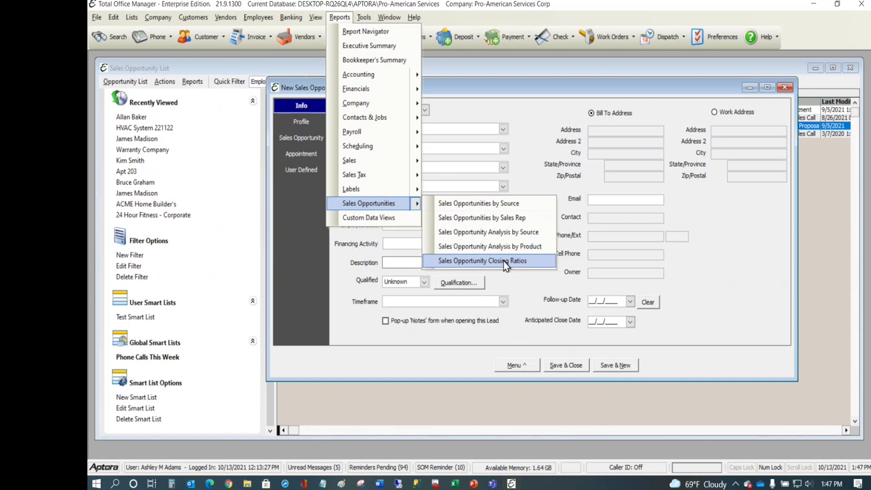
# Open the Custom Data Viewer, look through the available data views and close the viewer.
pyautogui.click(367, 218)
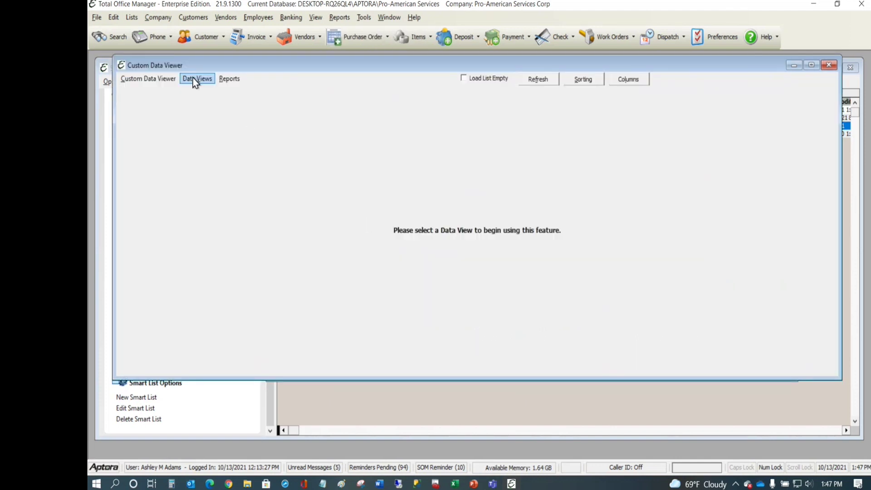
pyautogui.click(192, 78)
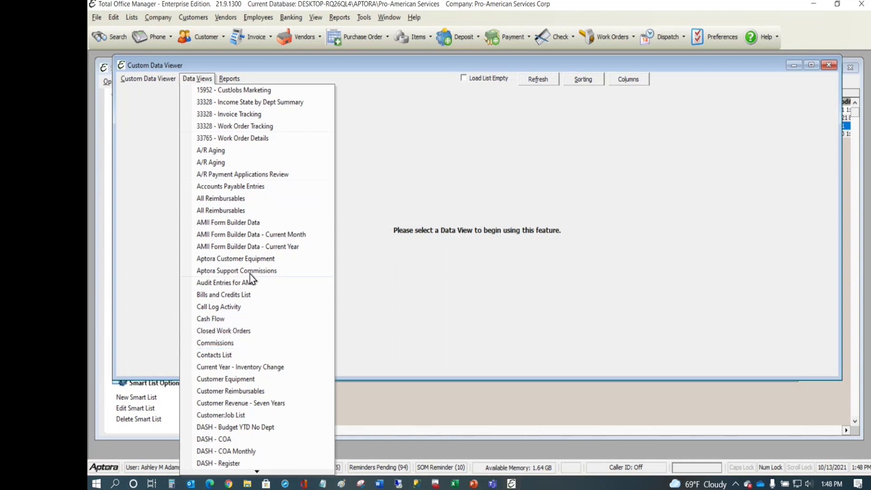
pyautogui.click(457, 189)
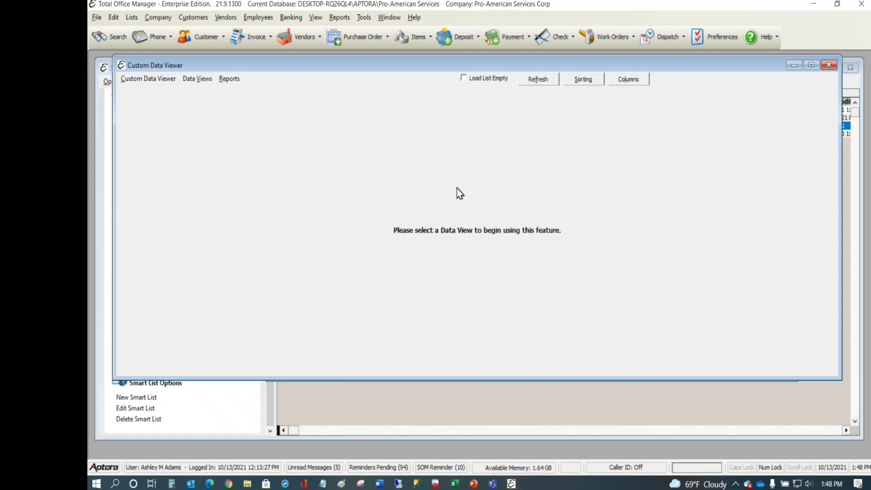
pyautogui.click(832, 68)
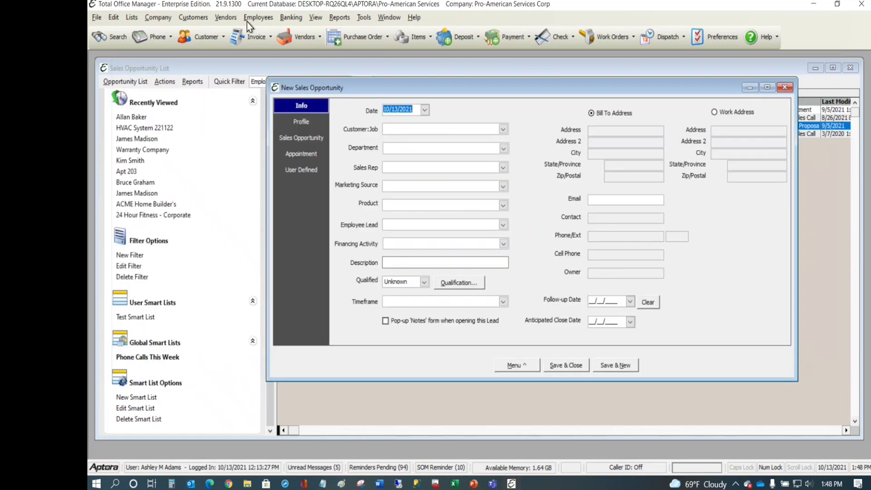
# Open the company's Marketing Type List and review entries such as Billboard, Coupon, Direct Mail and Google.
pyautogui.click(159, 18)
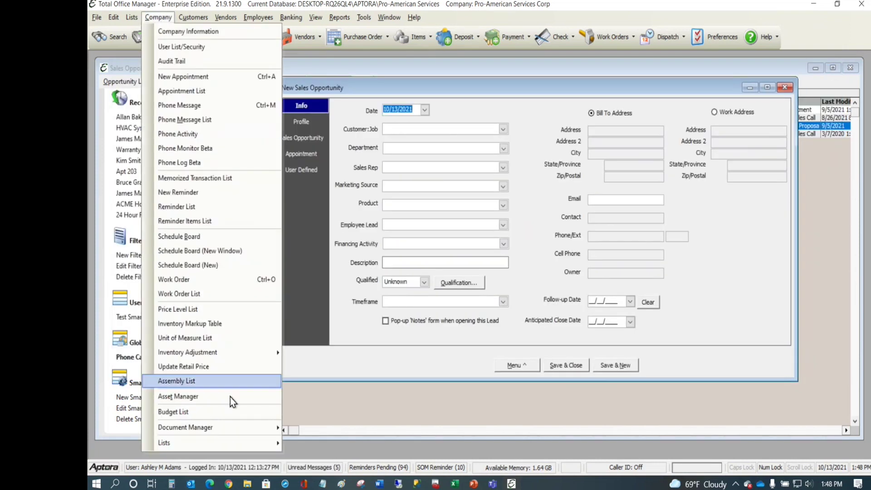
pyautogui.moveTo(239, 444)
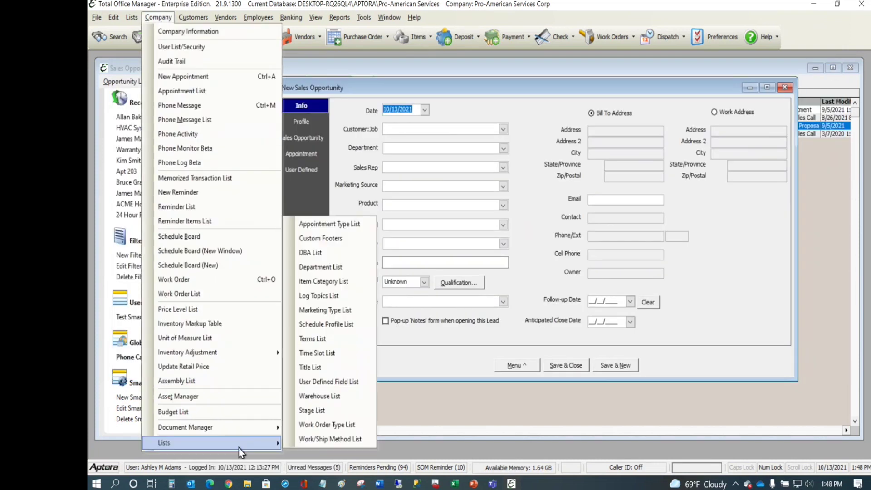
pyautogui.click(341, 312)
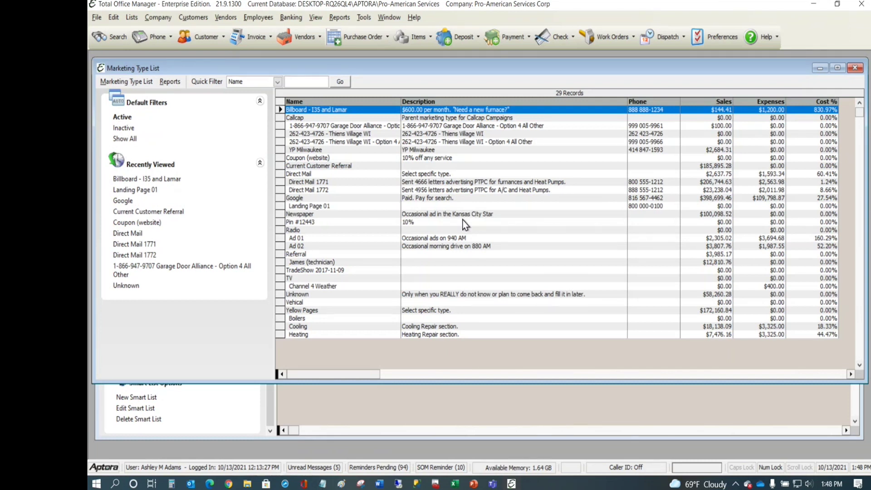
pyautogui.click(319, 185)
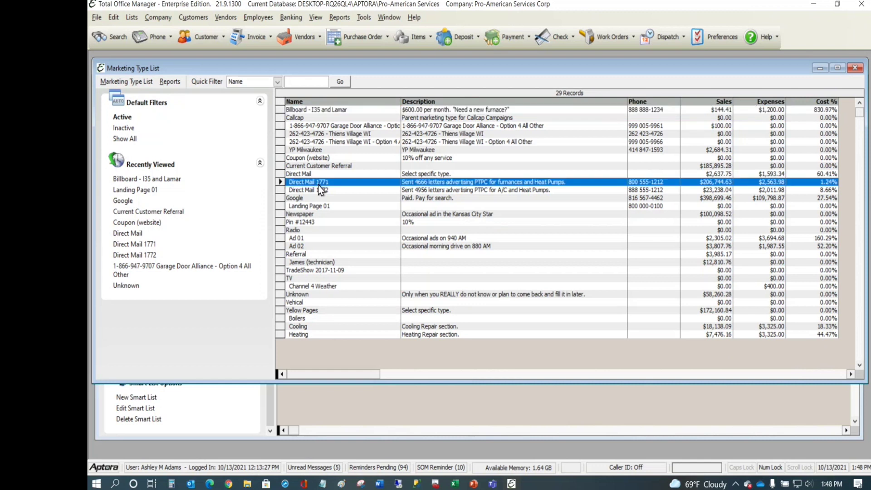
pyautogui.click(326, 112)
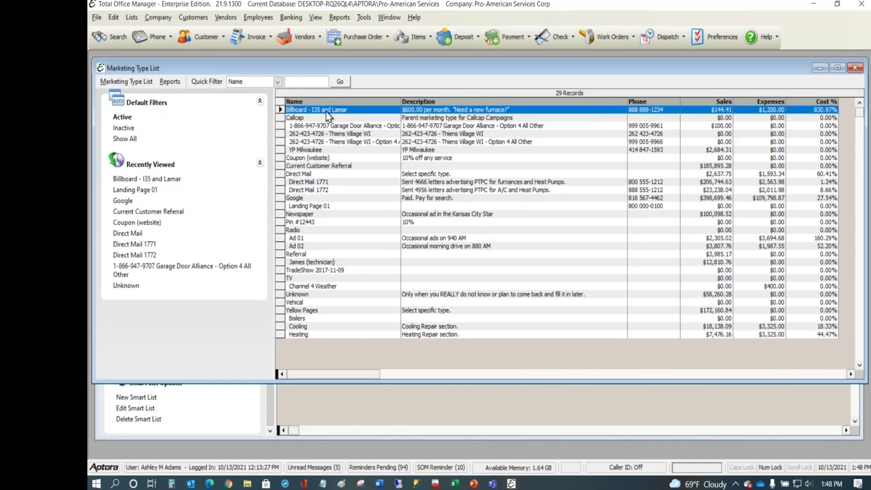
pyautogui.click(320, 159)
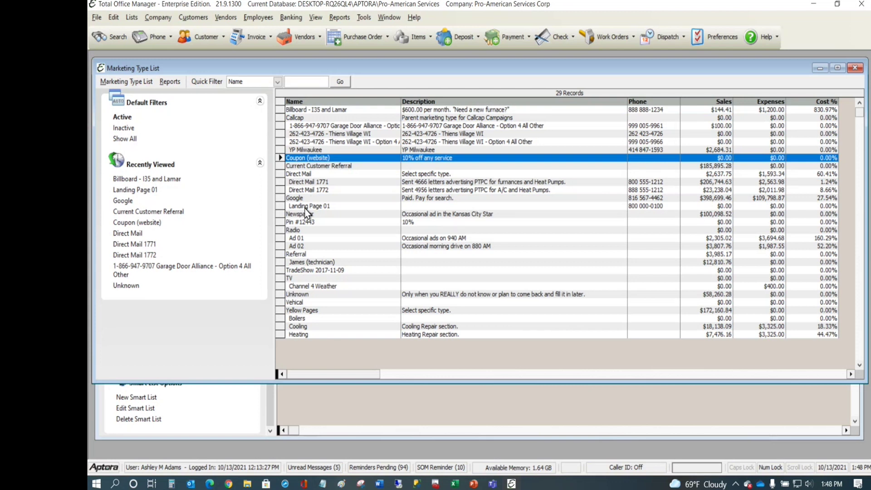
pyautogui.click(309, 192)
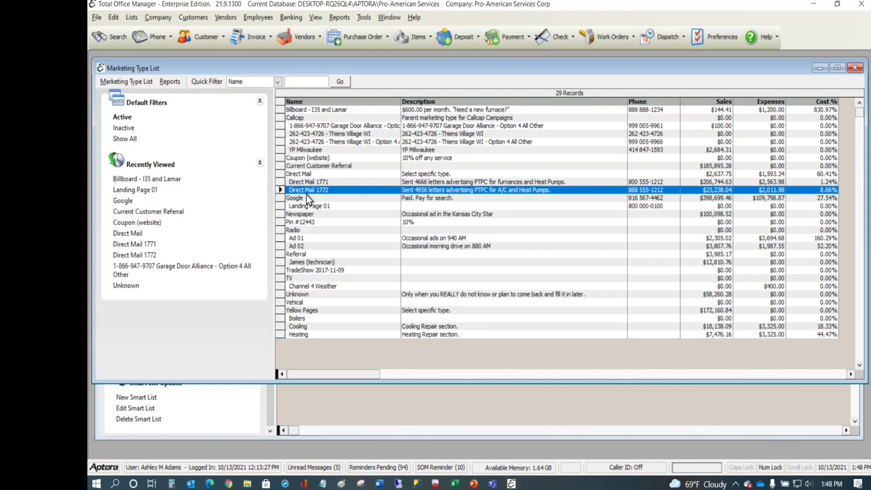
pyautogui.click(303, 199)
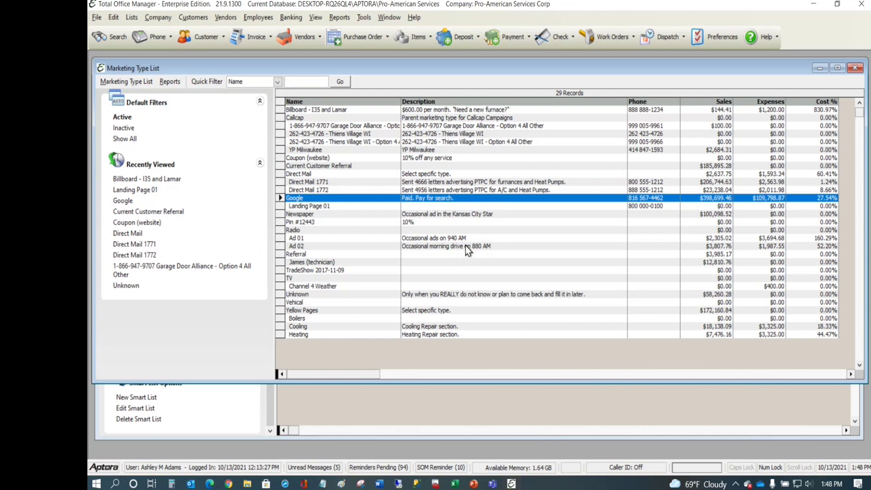
# Open the Google marketing type for editing and examine its fields, including the subtype and sales lead source options.
pyautogui.doubleClick(302, 198)
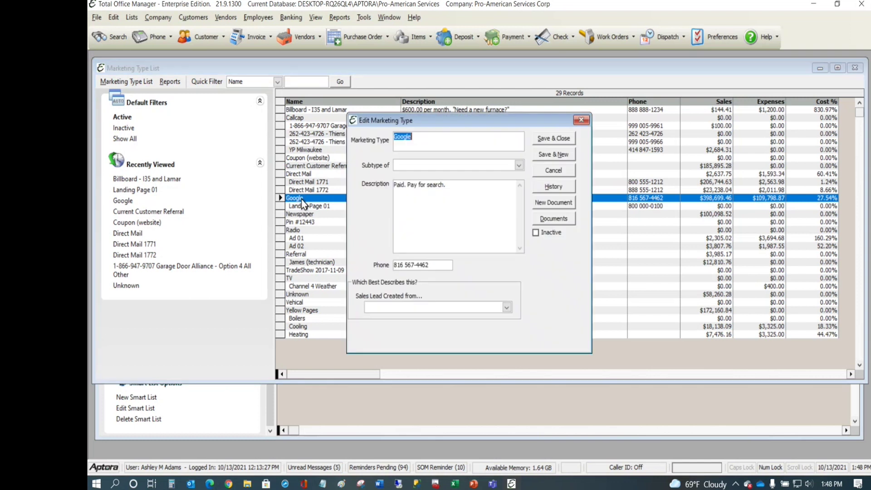
pyautogui.moveTo(436, 124); pyautogui.dragTo(398, 112)
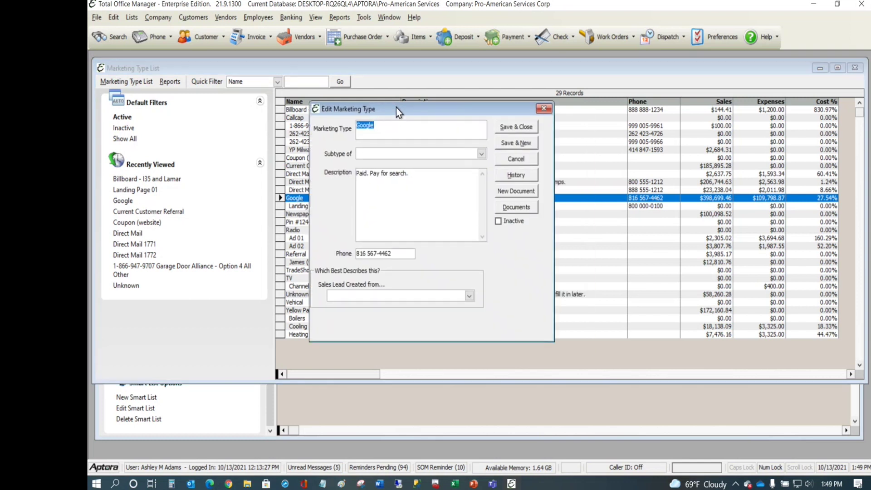
pyautogui.click(386, 132)
pyautogui.click(481, 153)
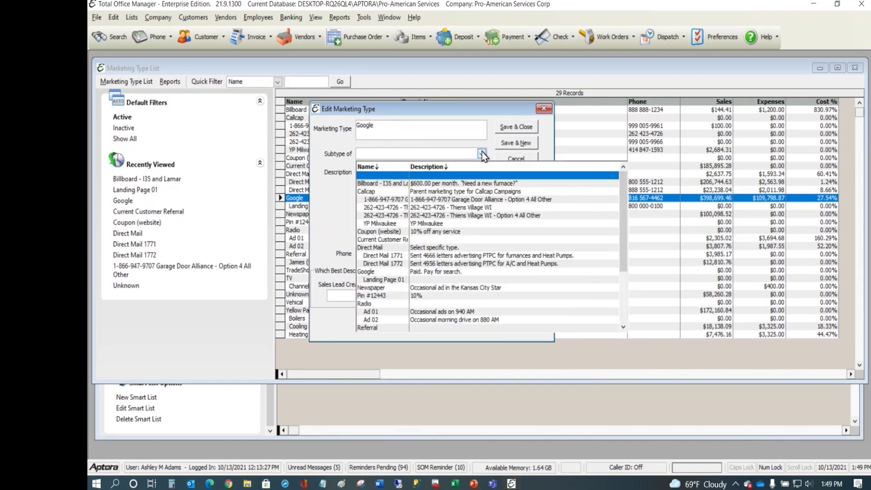
pyautogui.click(329, 141)
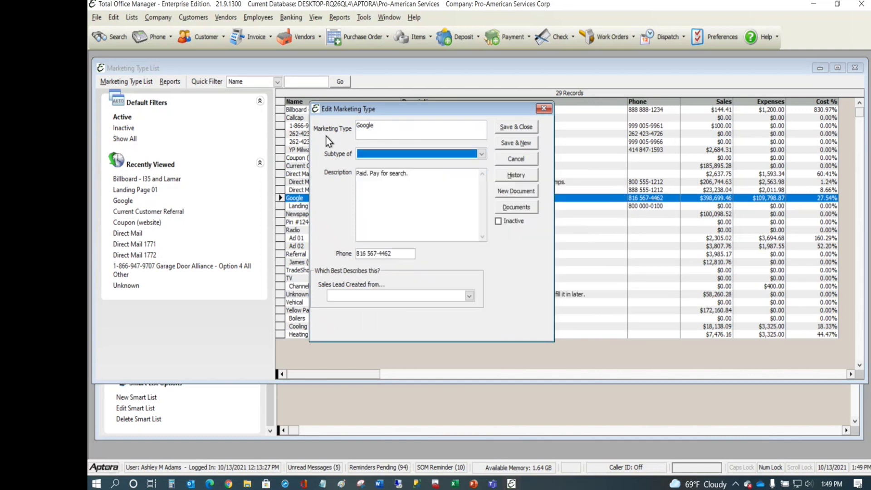
pyautogui.click(414, 199)
pyautogui.click(418, 194)
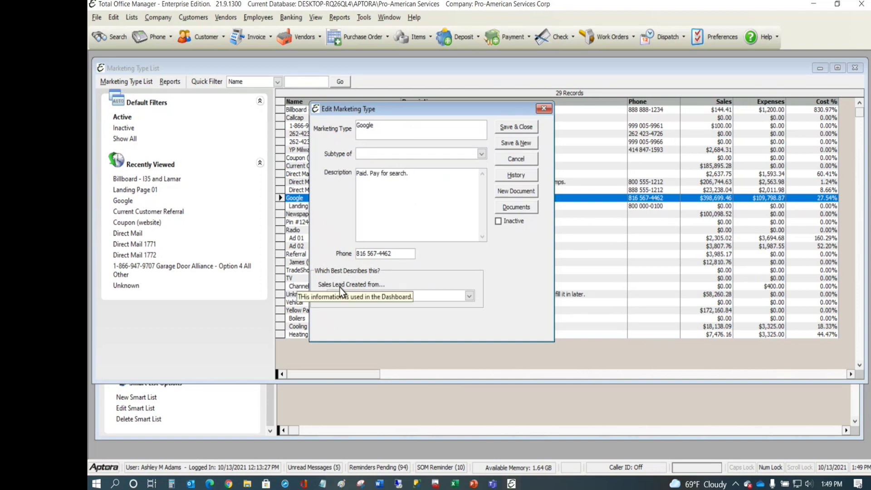
pyautogui.click(470, 296)
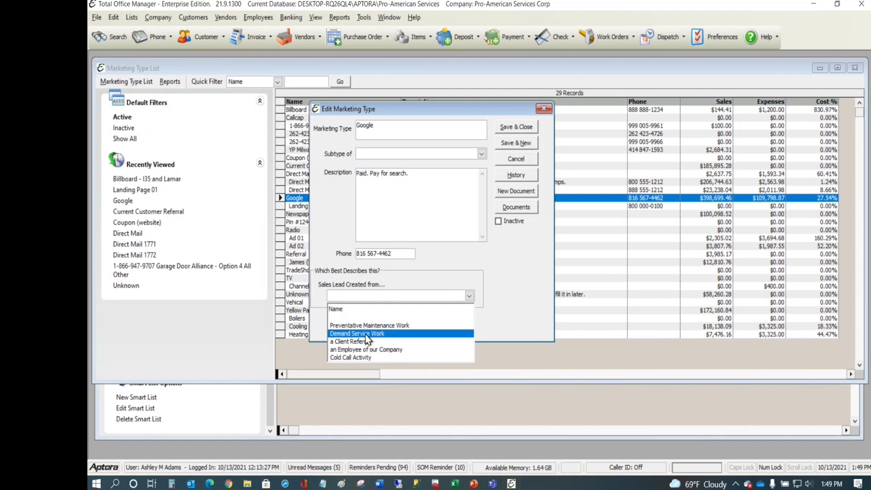
pyautogui.click(519, 247)
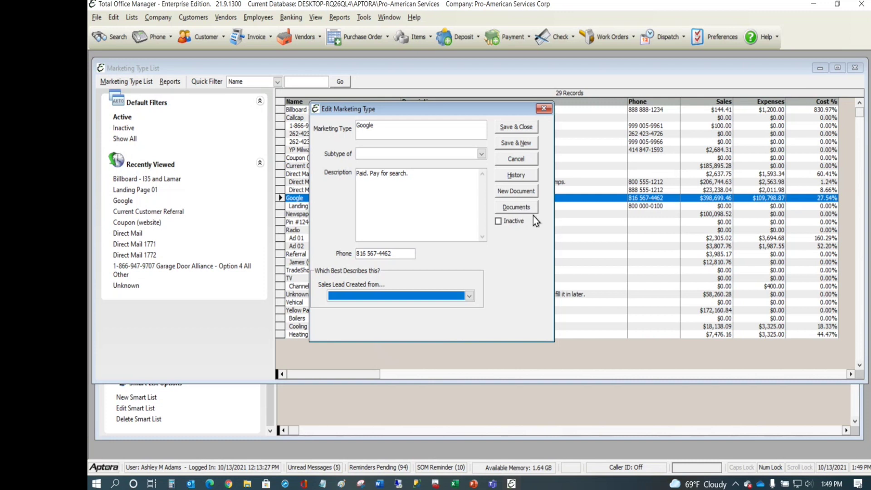
# Open a new document link for the Google marketing type, look over the form and close it without saving.
pyautogui.click(515, 189)
pyautogui.moveTo(517, 171); pyautogui.dragTo(461, 132)
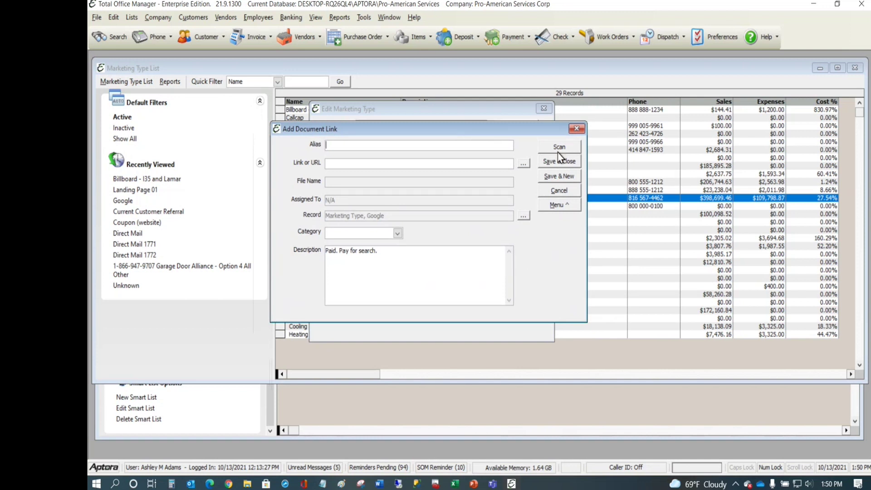
pyautogui.click(577, 129)
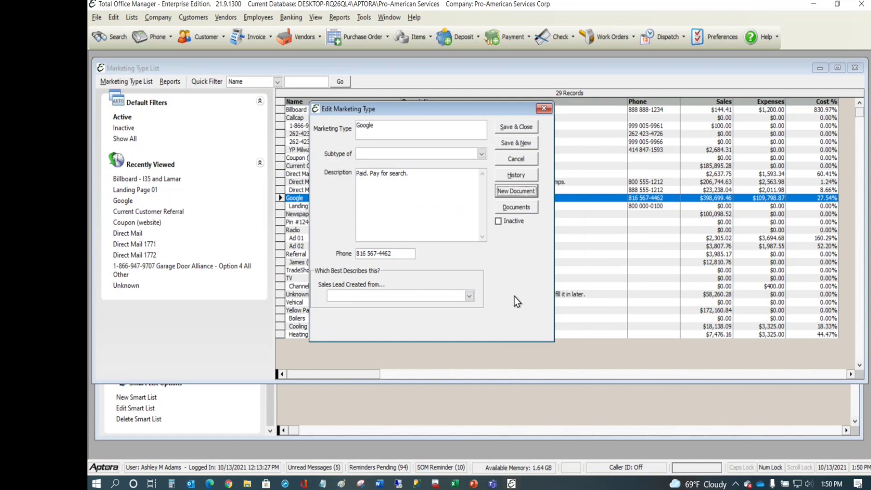
# Open the history of the Google marketing type and examine its sales, work order and accounts payable records.
pyautogui.click(515, 175)
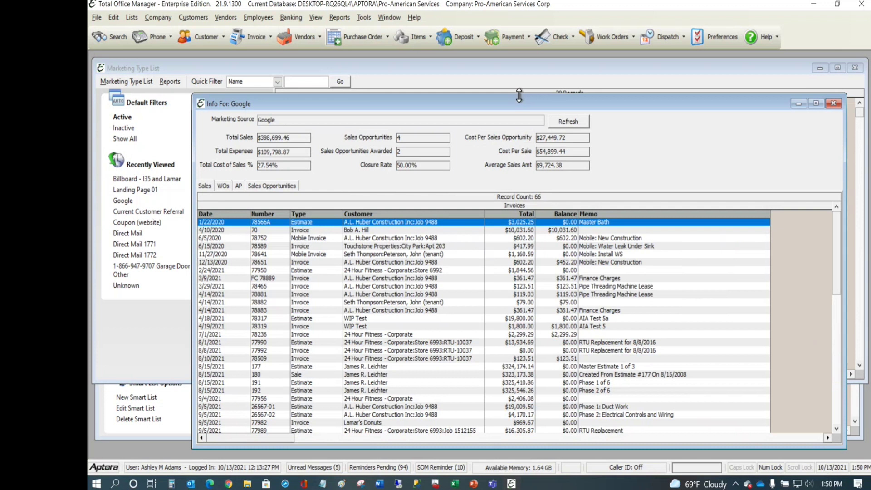
pyautogui.moveTo(520, 101); pyautogui.dragTo(461, 78)
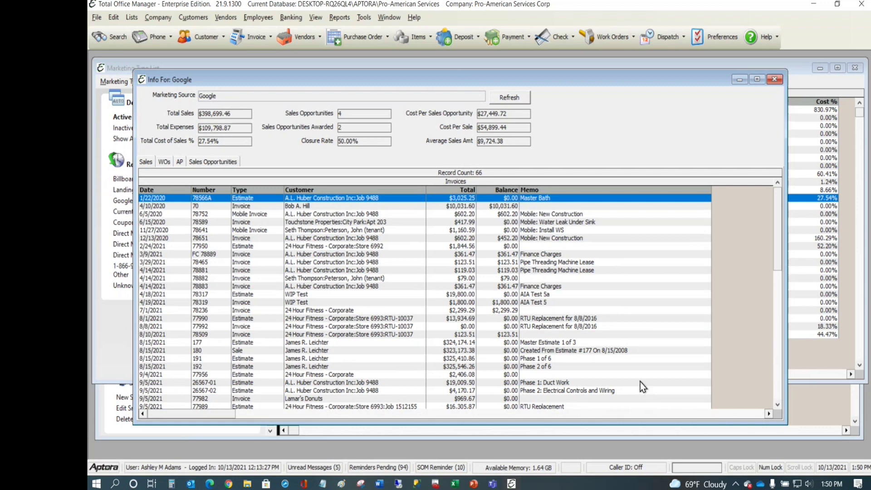
pyautogui.click(152, 214)
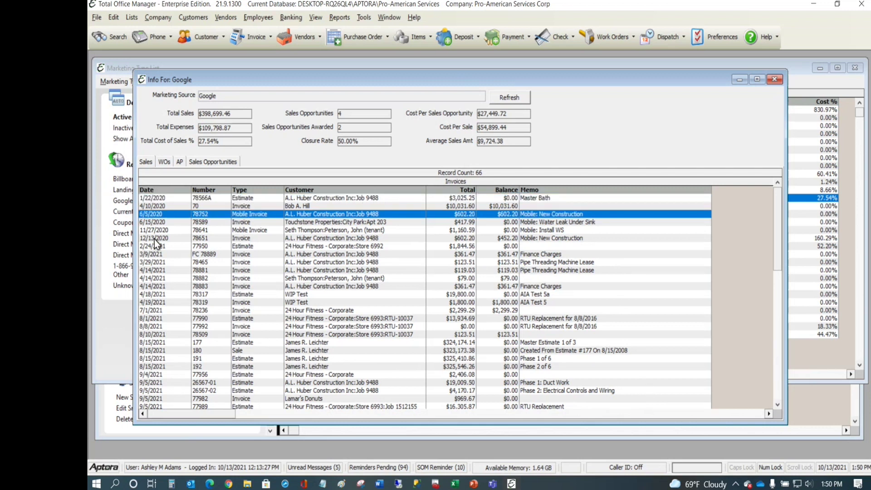
pyautogui.click(156, 254)
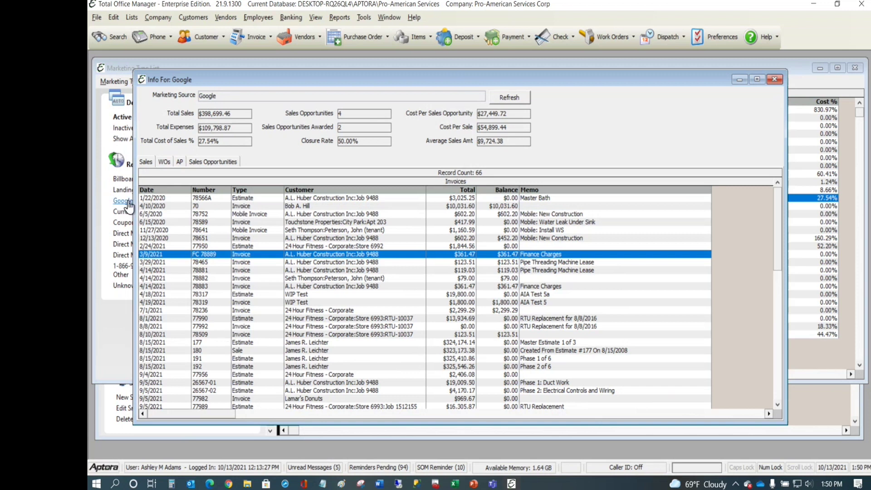
pyautogui.click(164, 162)
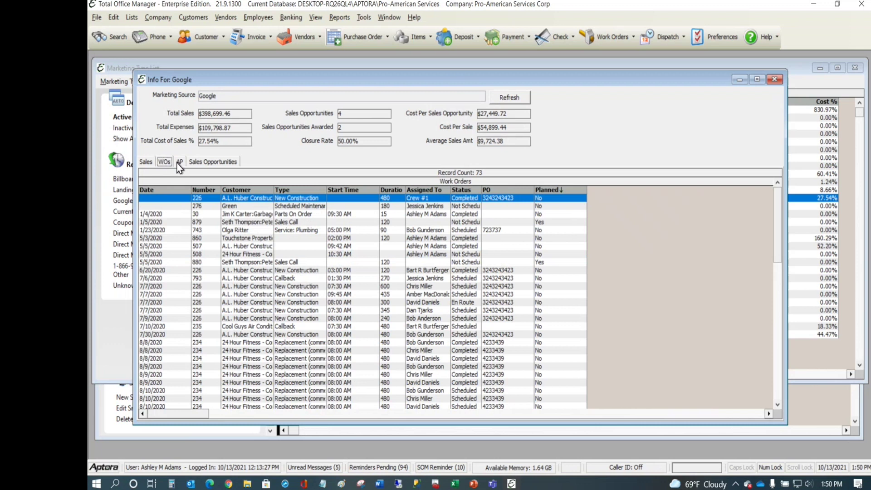
pyautogui.click(180, 163)
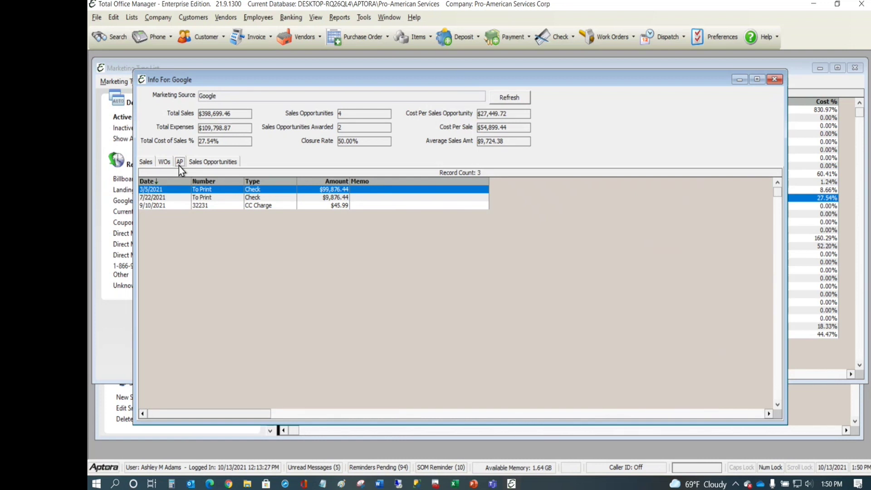
pyautogui.click(145, 164)
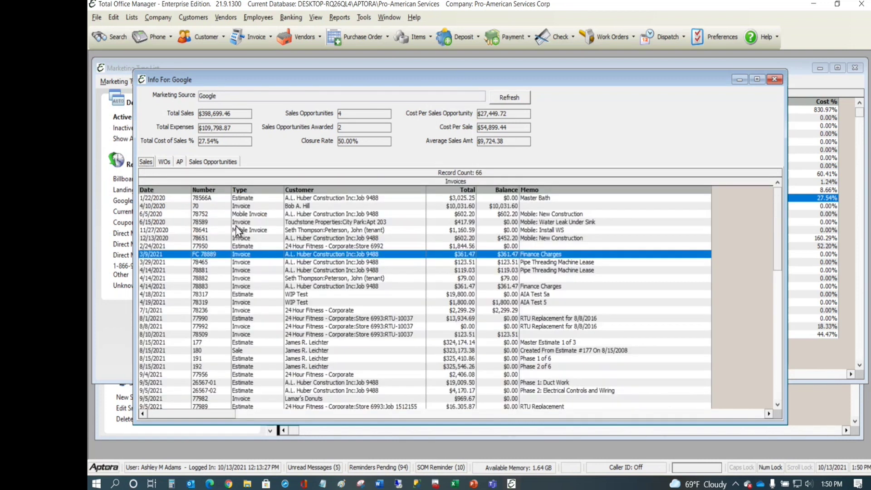
pyautogui.click(239, 231)
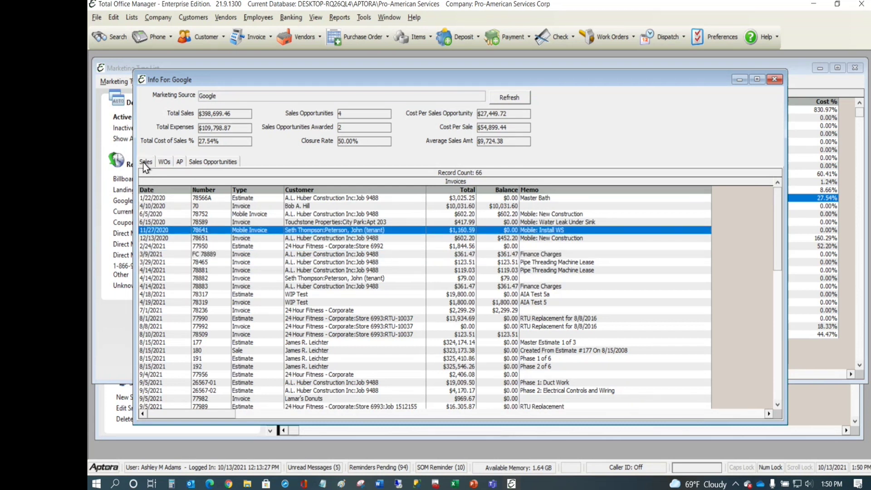
pyautogui.click(160, 214)
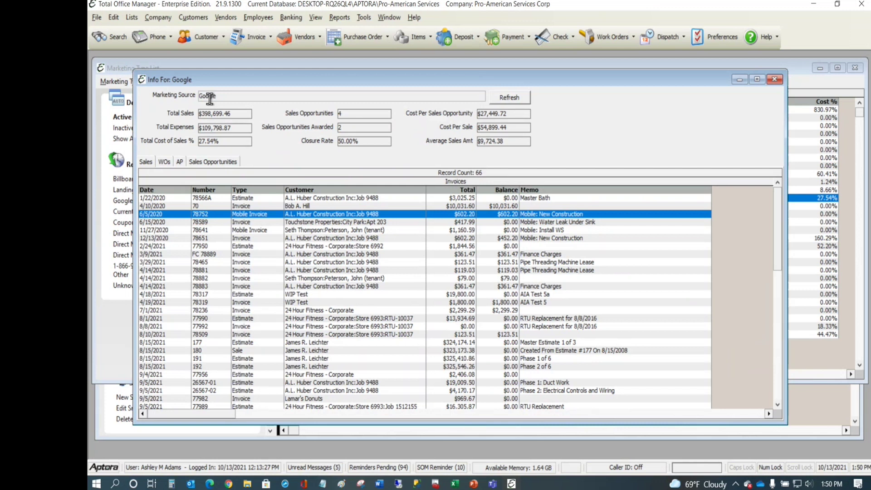
# Compare Google's work order, sales and payable records, review its sales opportunities and close the history.
pyautogui.click(163, 162)
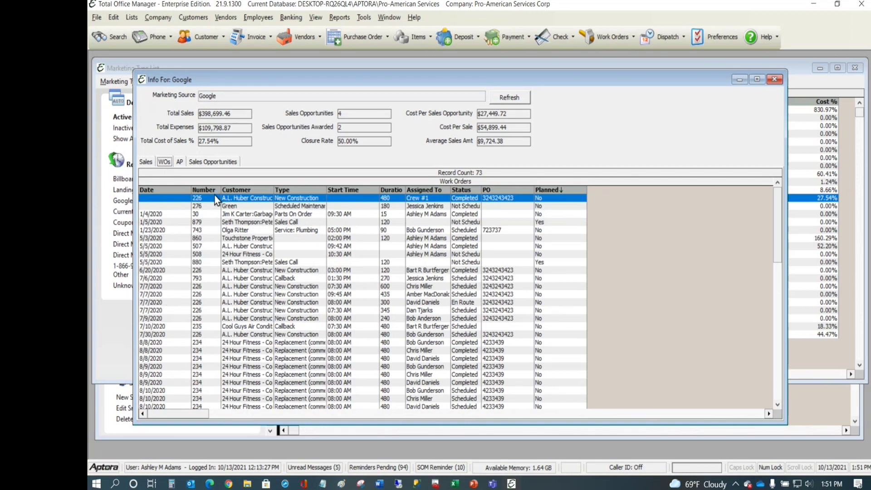
pyautogui.click(145, 162)
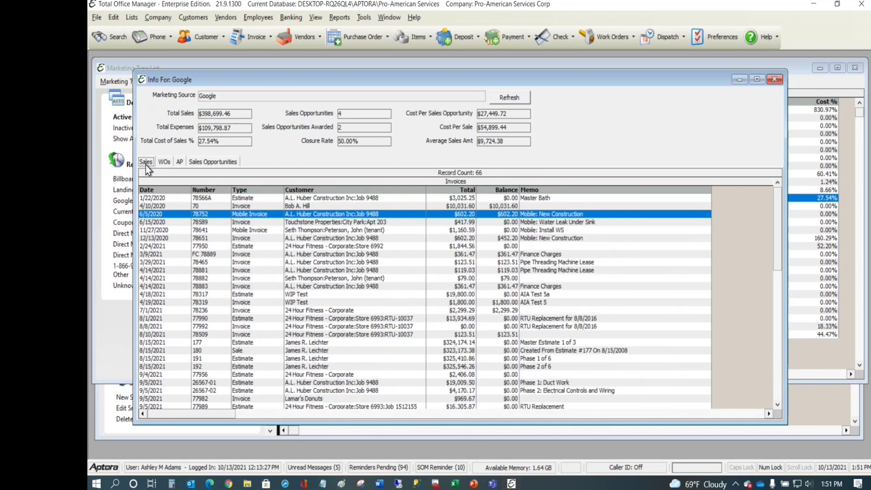
pyautogui.click(180, 162)
pyautogui.click(212, 162)
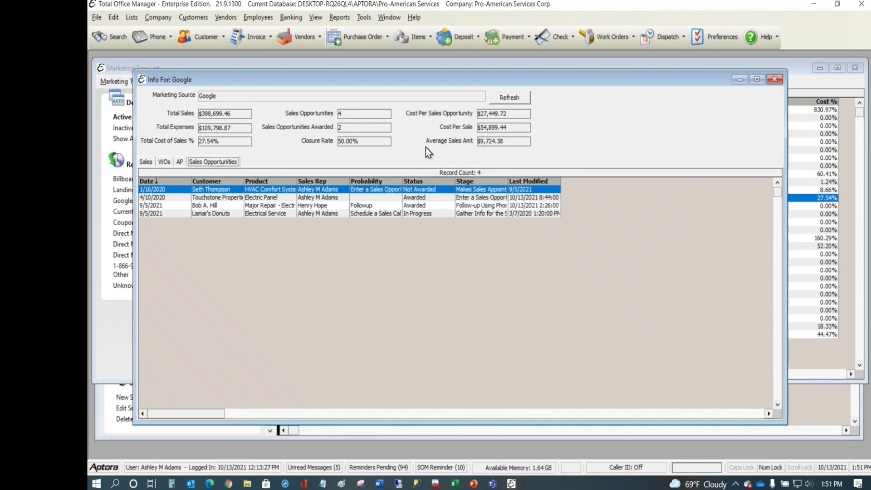
pyautogui.click(775, 80)
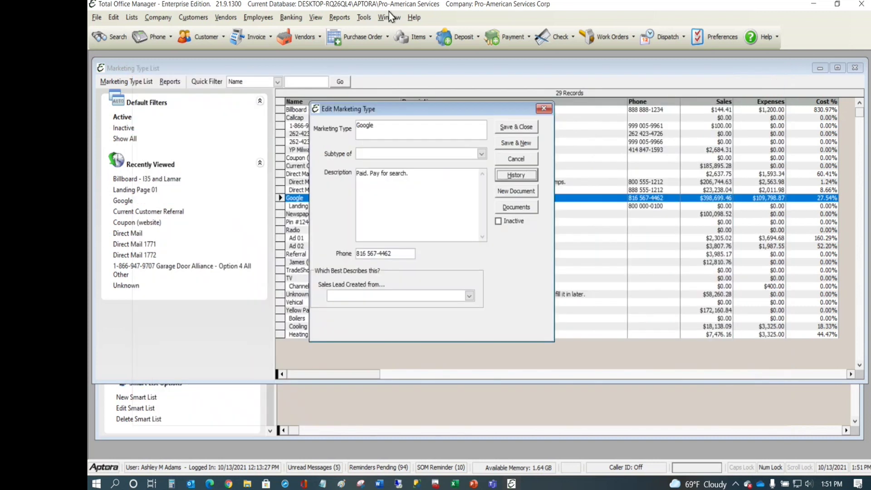
# Reopen the Custom Data Viewer from the reports and look over the list of data views without choosing one.
pyautogui.click(340, 17)
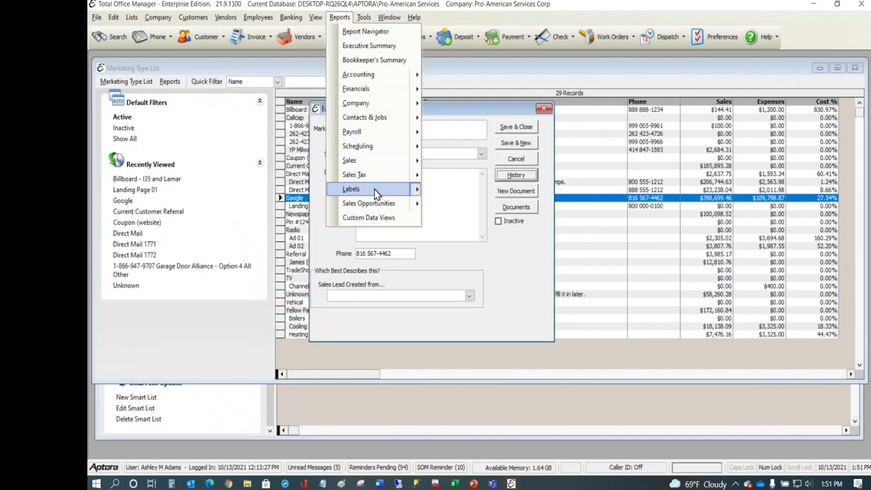
pyautogui.moveTo(380, 205)
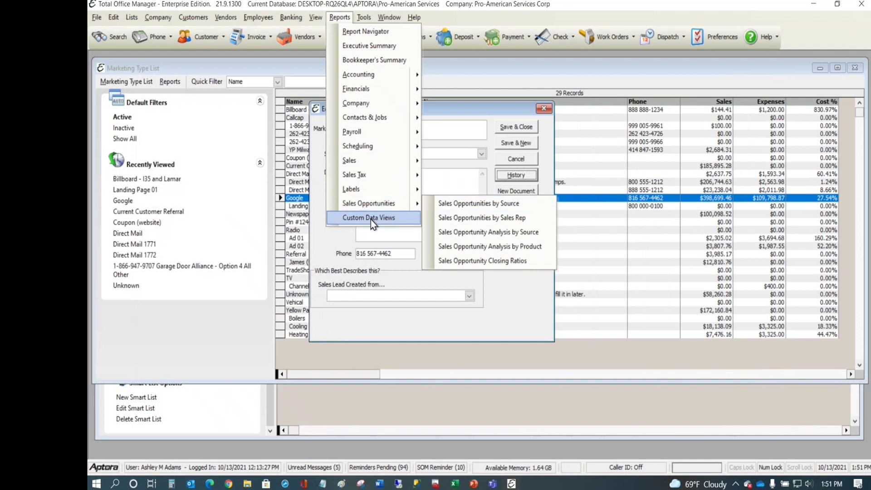
pyautogui.click(369, 218)
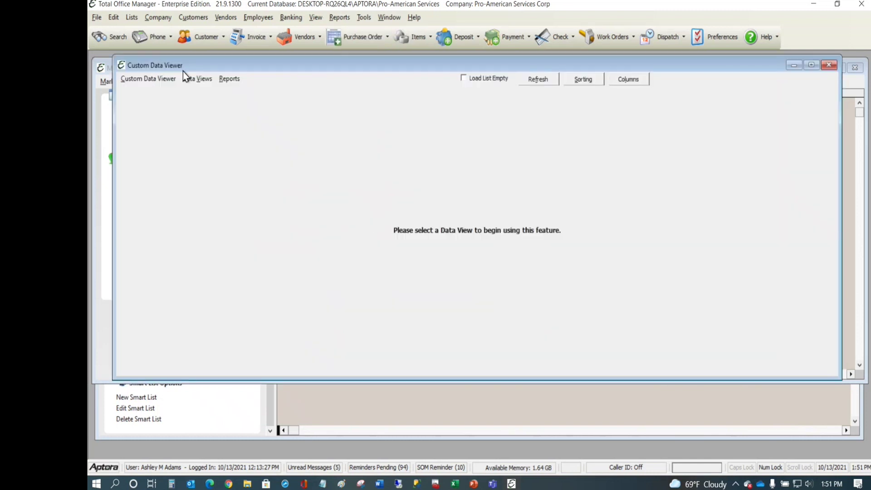
pyautogui.click(196, 79)
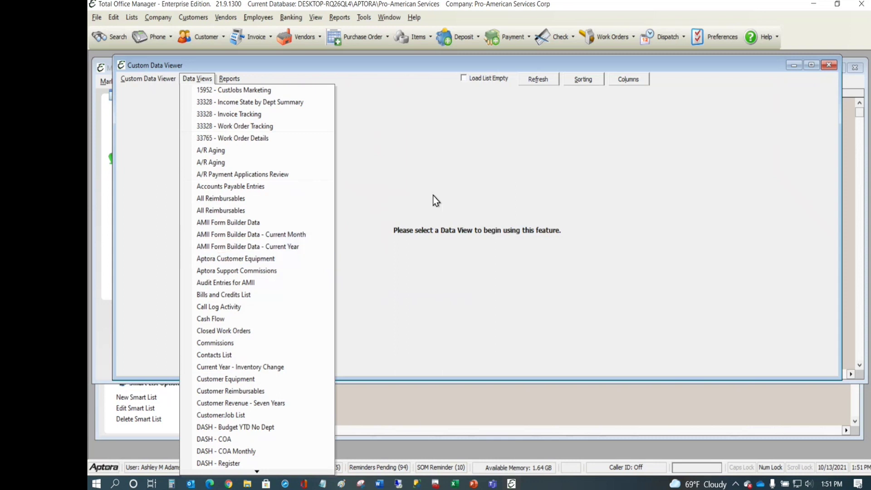
pyautogui.click(453, 181)
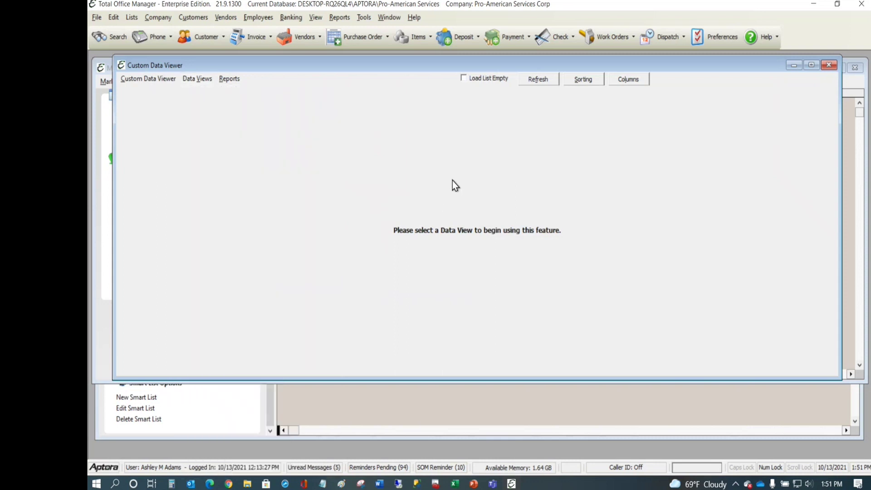
# Close the Custom Data Viewer, the Google marketing type, the Marketing Type List and the blank new sales opportunity.
pyautogui.click(829, 65)
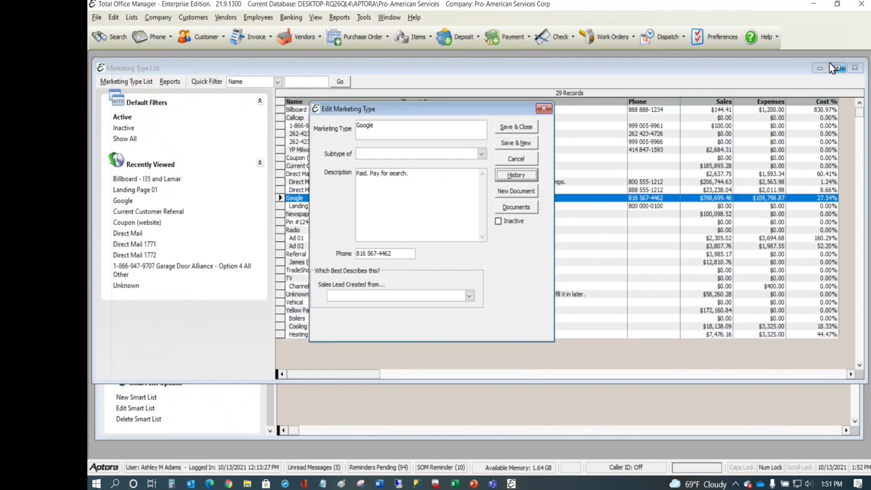
pyautogui.click(546, 112)
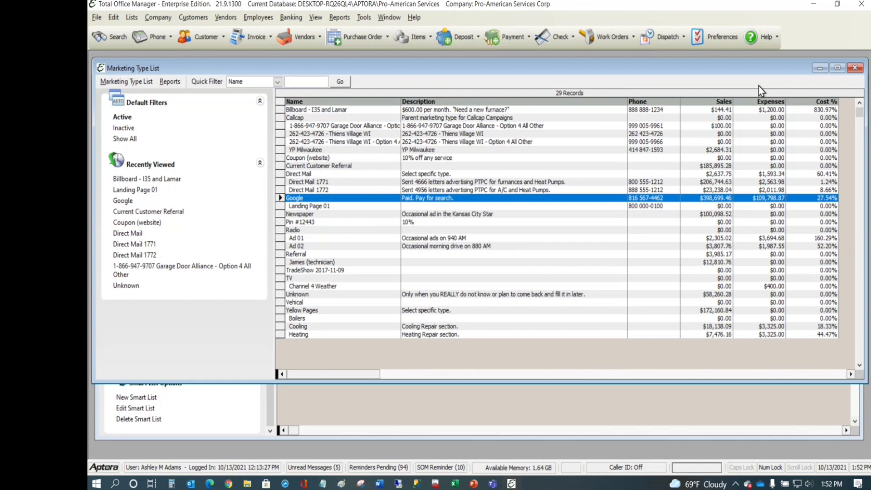
pyautogui.click(855, 67)
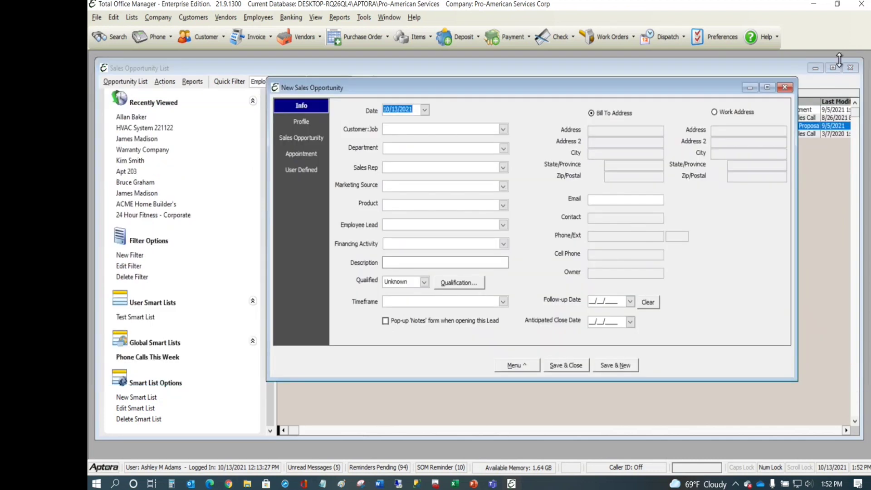
pyautogui.click(790, 86)
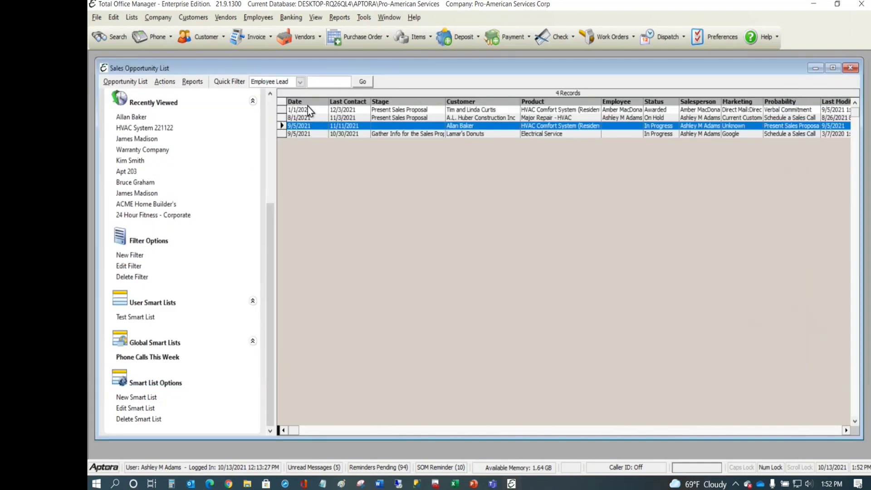
# Open the sales opportunity dated 1/1/2021 from the list and look over its general information and profile questions.
pyautogui.click(367, 113)
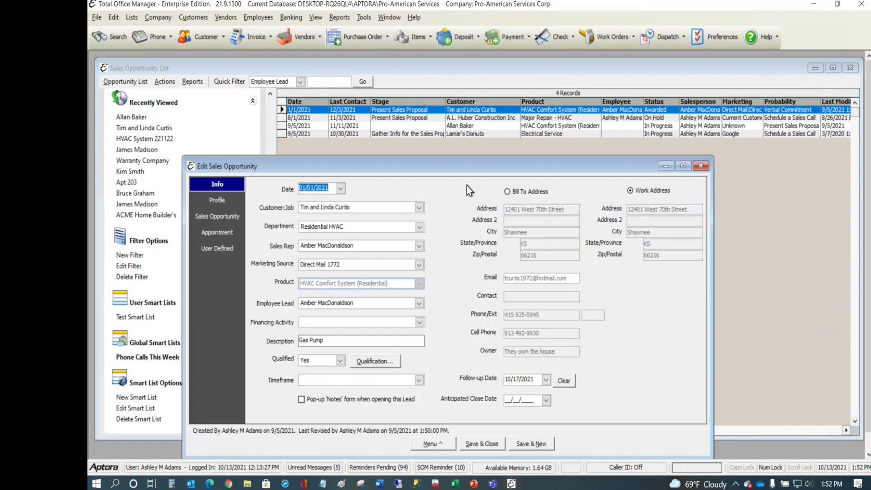
pyautogui.moveTo(473, 168); pyautogui.dragTo(520, 101)
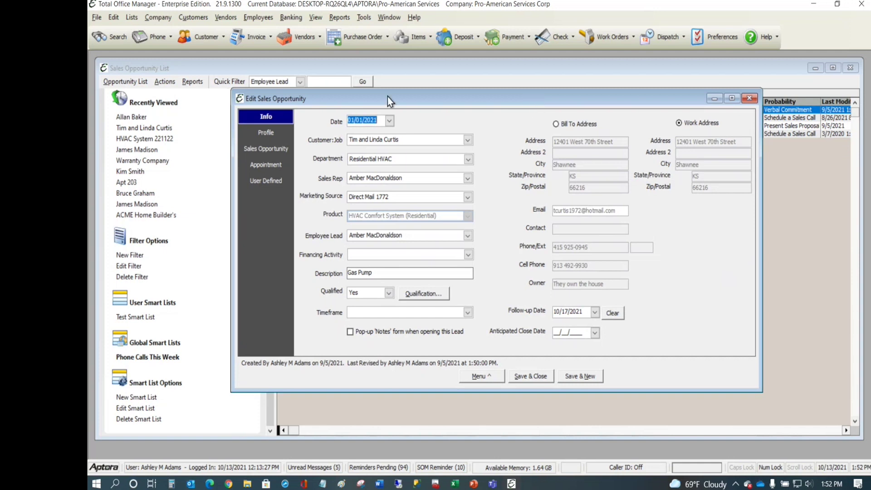
pyautogui.click(272, 133)
pyautogui.click(271, 117)
pyautogui.click(270, 138)
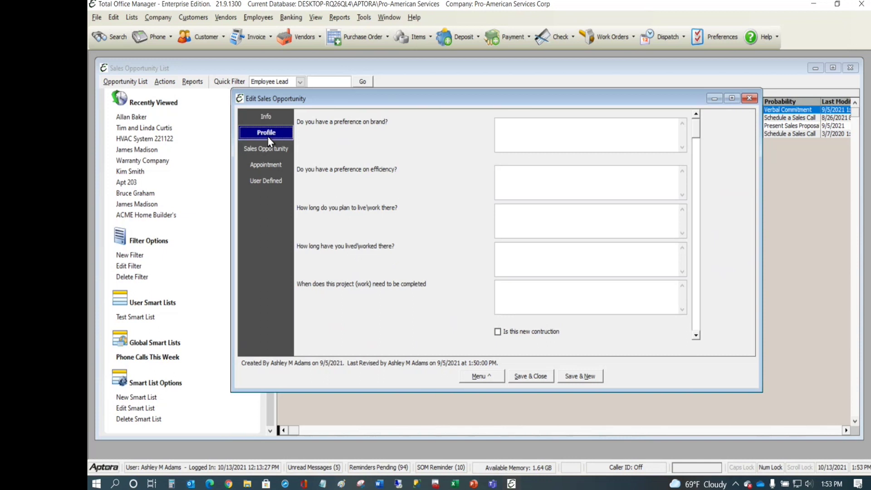
# Open the Profile Questions List, review the products assigned to a "Do you have a preference on brand?" question, and close both windows.
pyautogui.click(196, 17)
pyautogui.moveTo(218, 61)
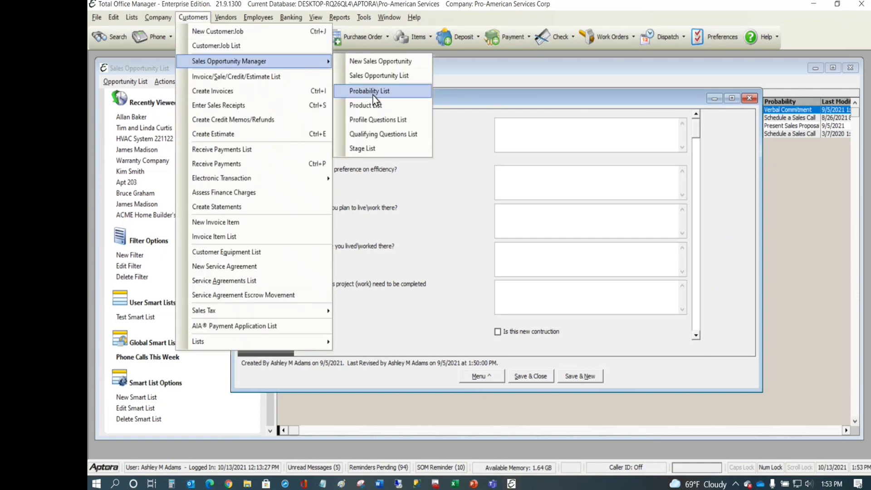
pyautogui.click(385, 118)
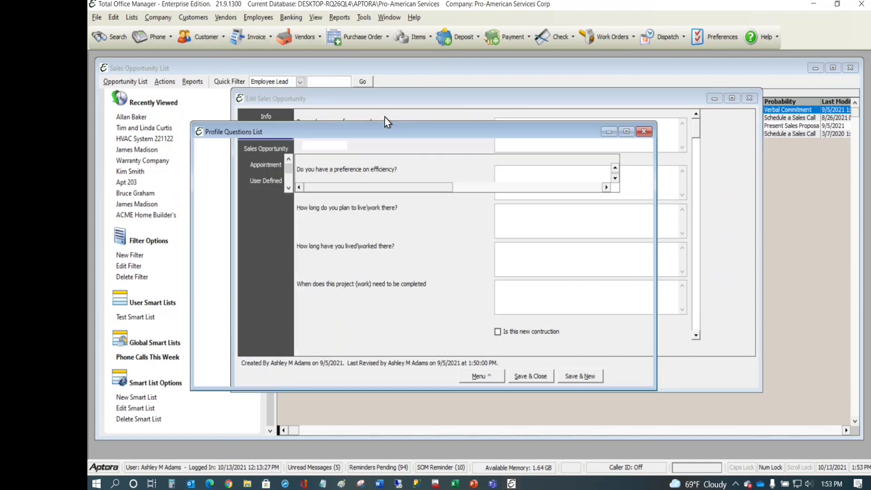
pyautogui.doubleClick(404, 213)
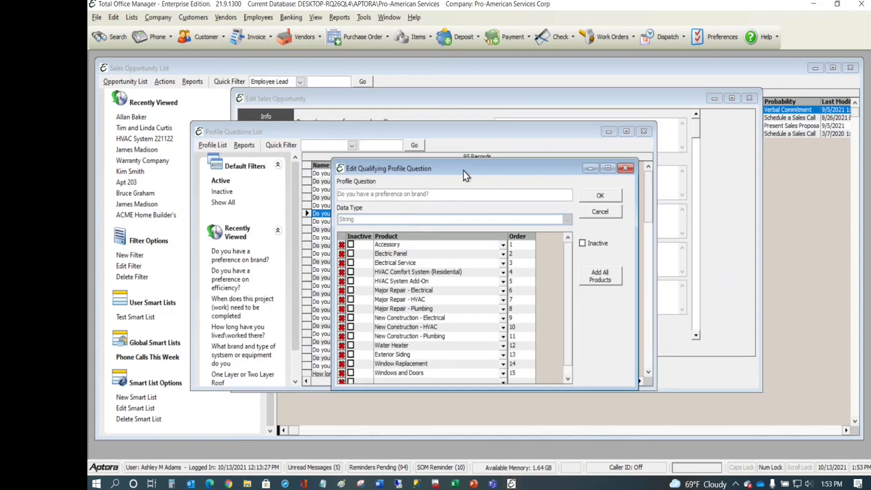
pyautogui.moveTo(464, 167); pyautogui.dragTo(437, 75)
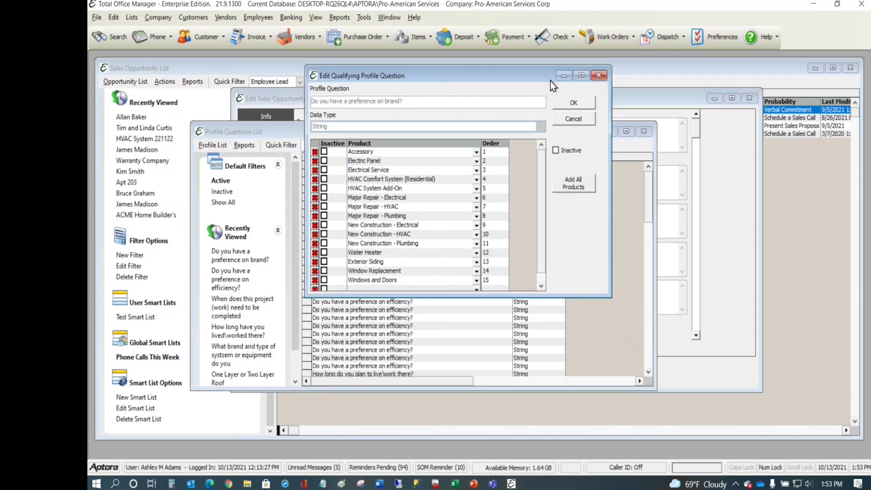
pyautogui.click(599, 76)
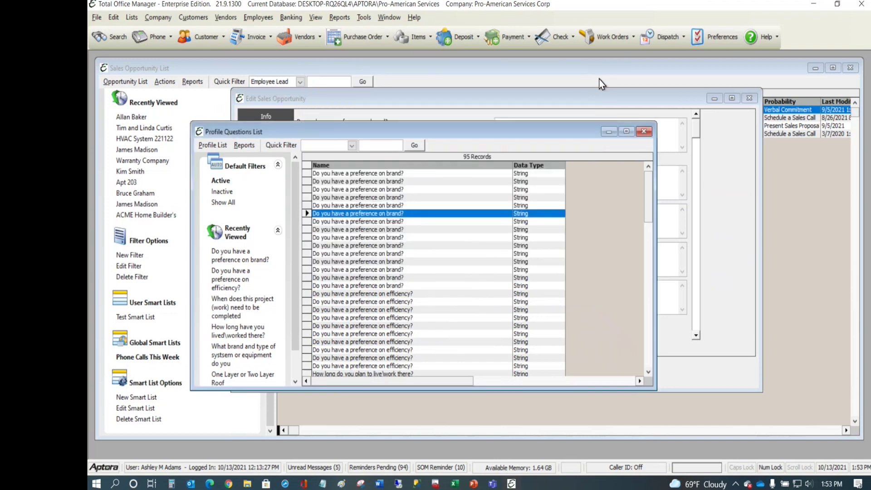
pyautogui.click(643, 132)
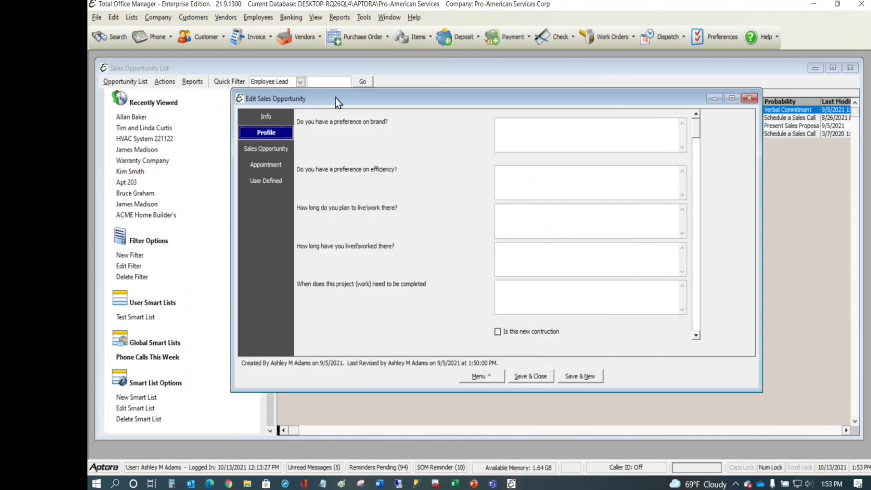
# Open the qualification questions from the opportunity's general information, read through them and close them without saving.
pyautogui.click(277, 120)
pyautogui.click(417, 293)
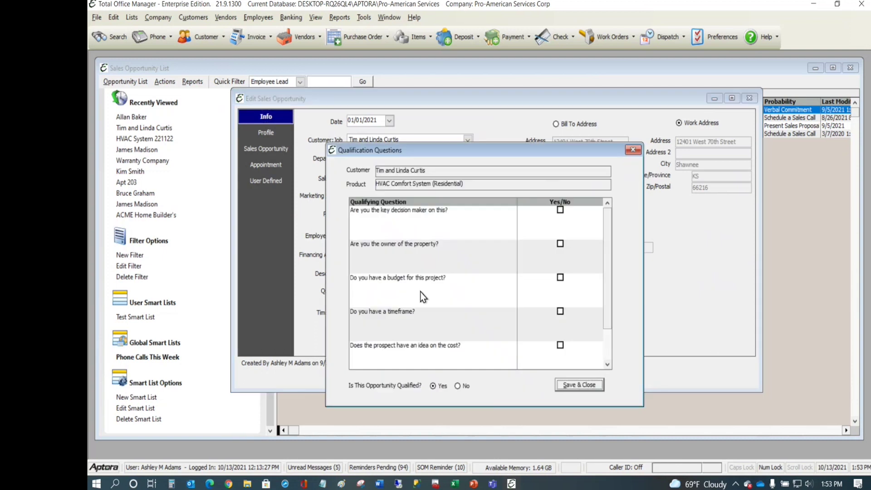
pyautogui.scroll(-1, 455, 266)
pyautogui.scroll(1, 458, 269)
pyautogui.click(633, 149)
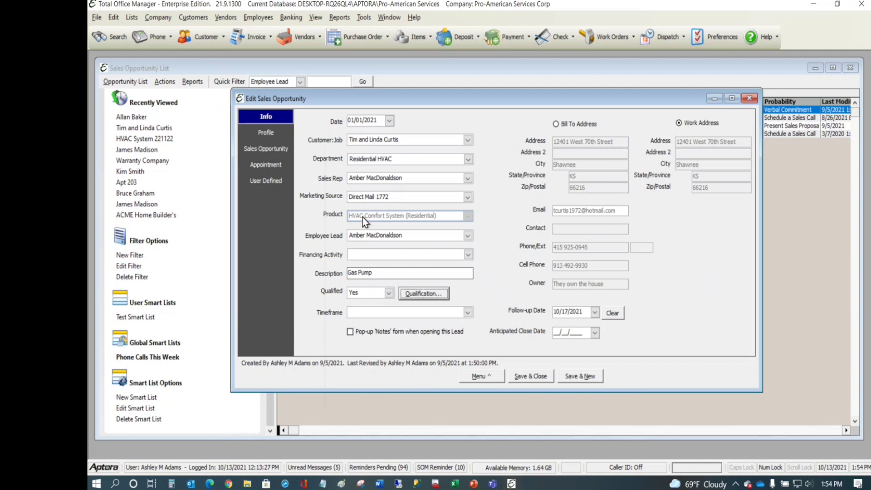
# Copy the sales opportunity to a new one and set its product to Garage Door.
pyautogui.click(498, 377)
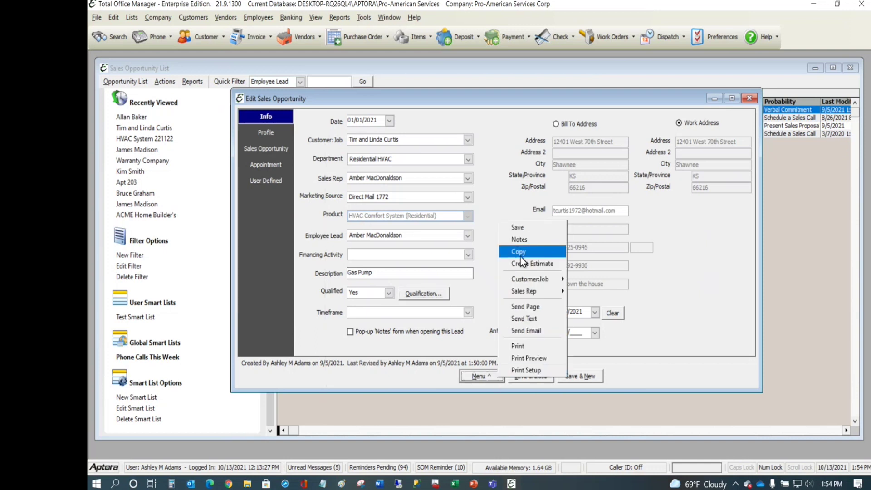
pyautogui.click(522, 255)
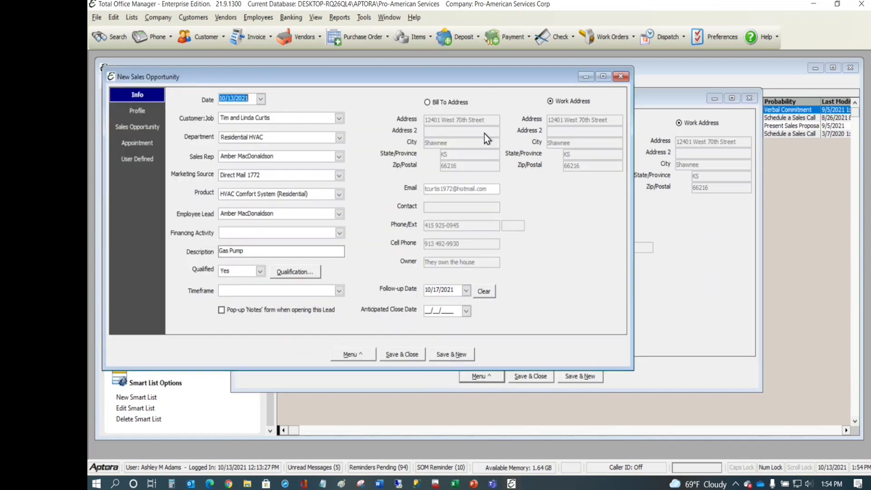
pyautogui.click(340, 196)
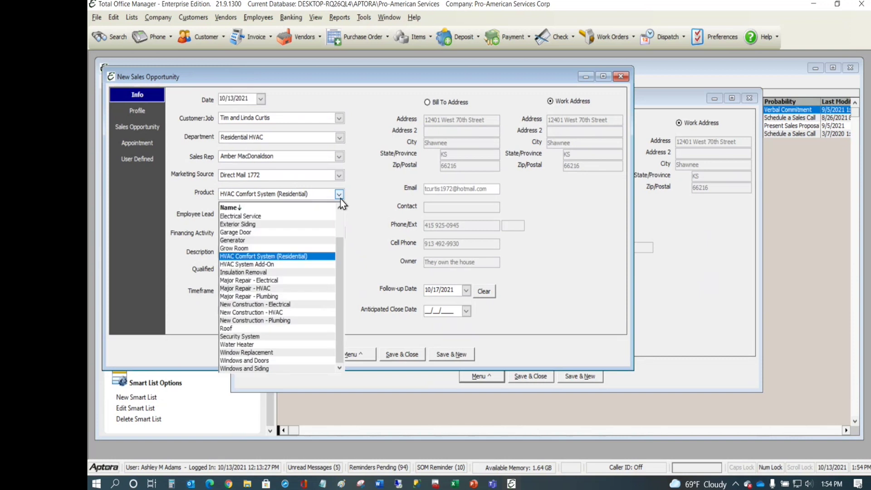
pyautogui.click(260, 233)
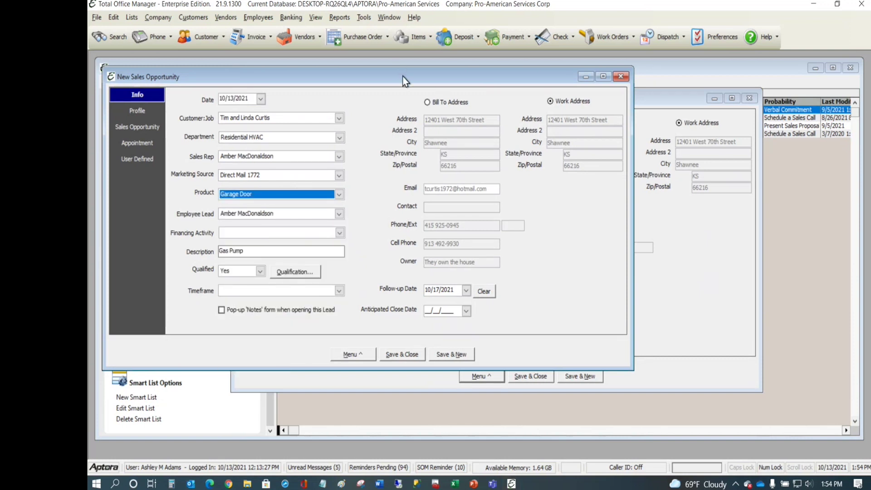
pyautogui.moveTo(405, 81); pyautogui.dragTo(579, 121)
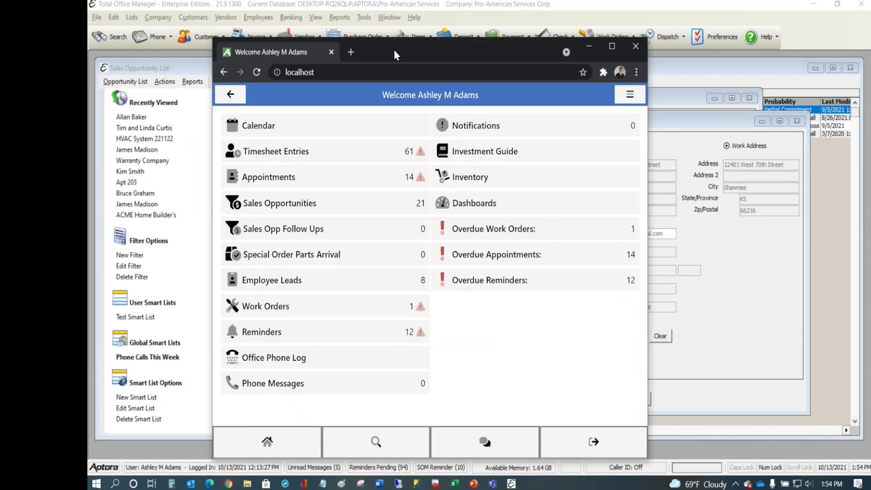
# Look over the mobile site's home page in the browser and minimize its window.
pyautogui.moveTo(393, 50); pyautogui.dragTo(524, 32)
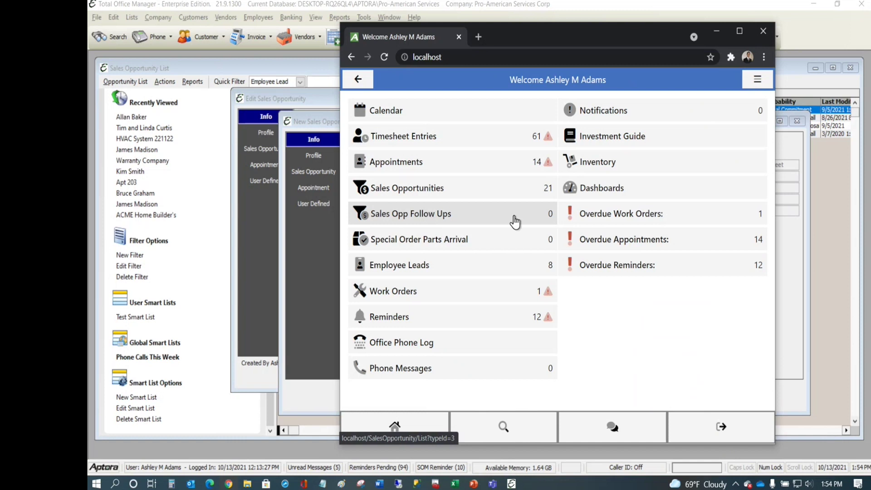
pyautogui.moveTo(594, 28); pyautogui.dragTo(295, 28)
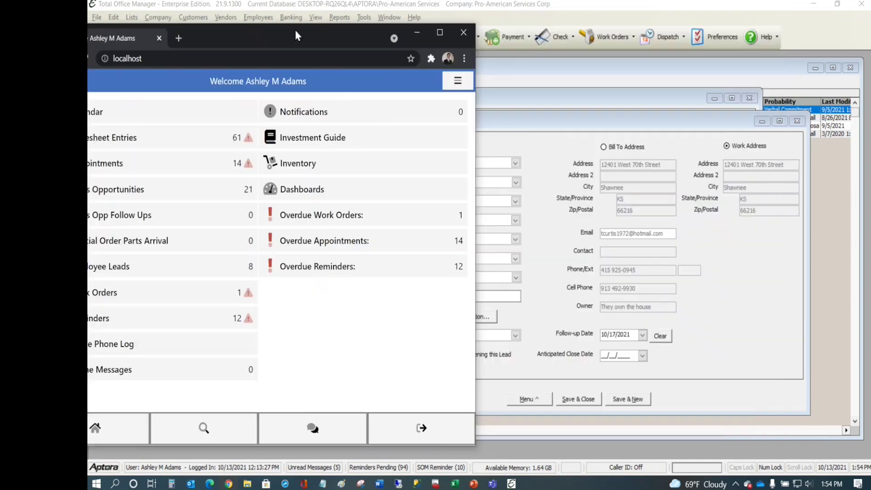
pyautogui.click(416, 32)
# Review the actions available for the copied opportunity, including its Customer:Job options, without choosing one.
pyautogui.moveTo(473, 120); pyautogui.dragTo(483, 89)
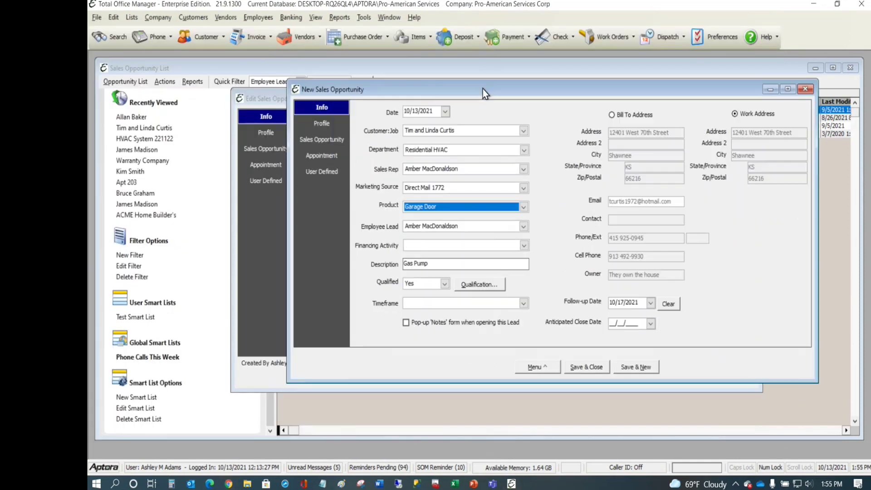
pyautogui.click(546, 367)
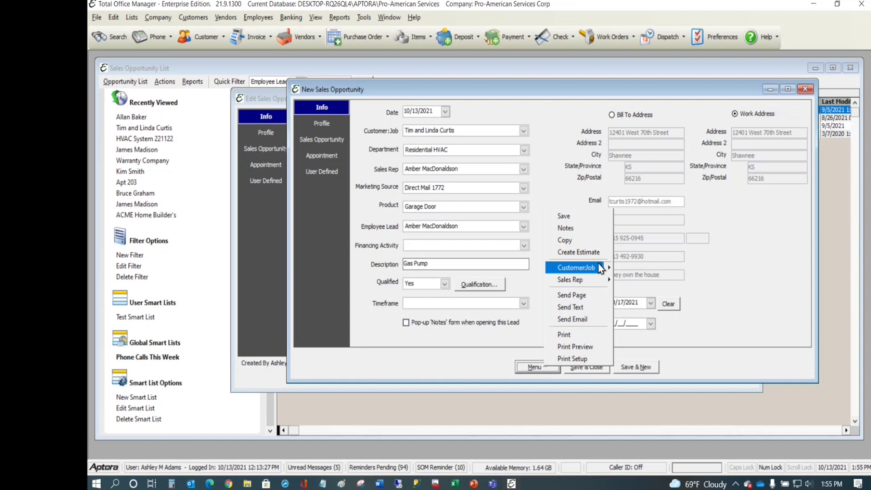
pyautogui.moveTo(600, 267)
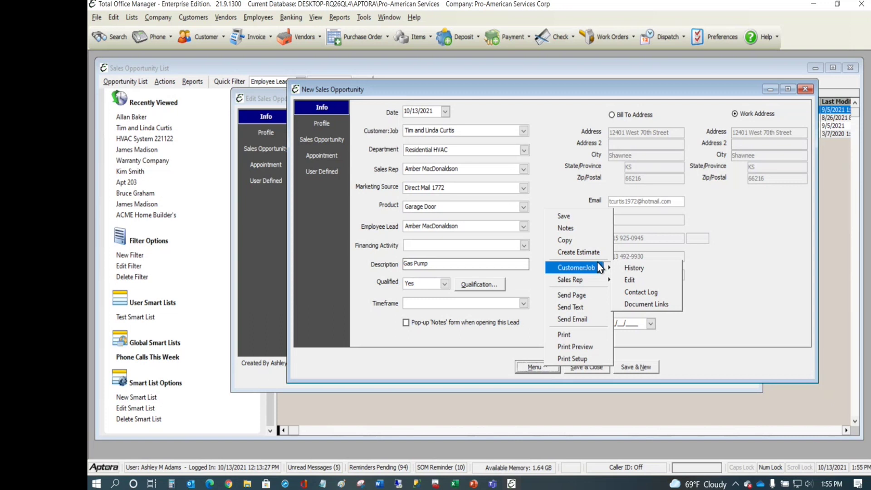
pyautogui.click(554, 171)
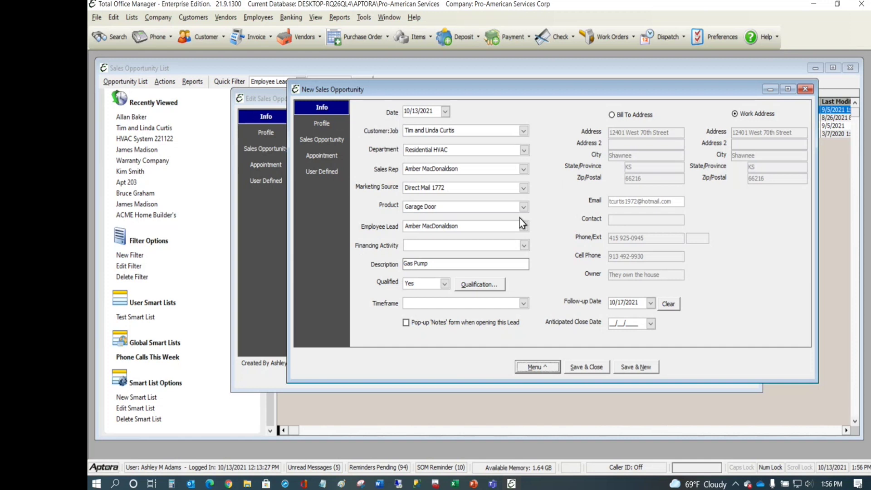
# Review the copied opportunity's profile and its sales opportunity details, looking through the available stages without changing the stage.
pyautogui.click(320, 124)
pyautogui.click(328, 141)
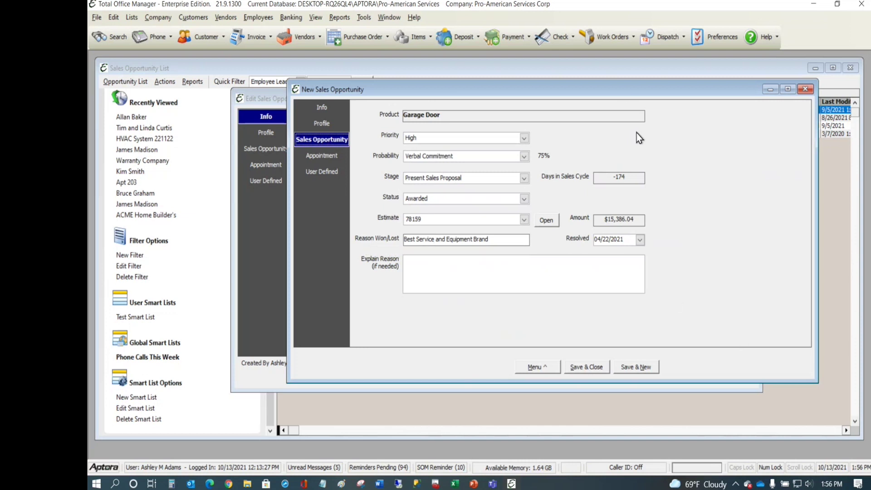
pyautogui.moveTo(624, 89)
pyautogui.mouseDown()
pyautogui.moveTo(647, 78)
pyautogui.moveTo(624, 121)
pyautogui.moveTo(627, 68)
pyautogui.moveTo(629, 76)
pyautogui.mouseUp()
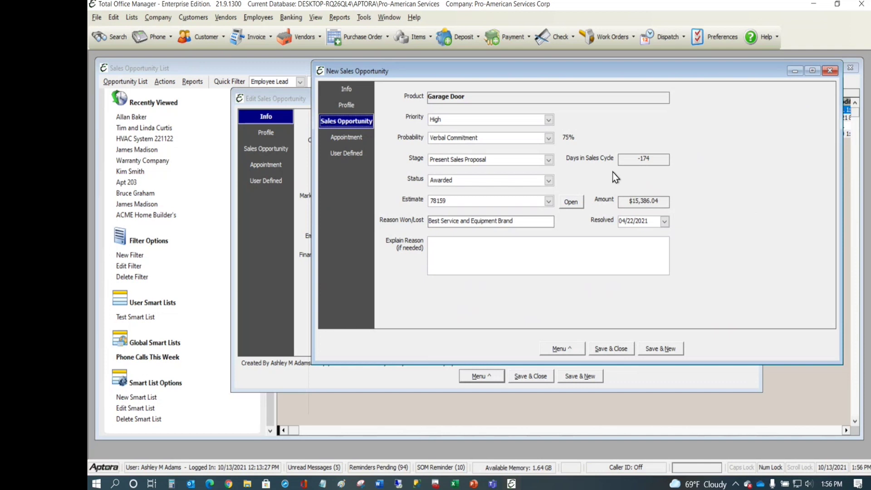
pyautogui.click(549, 160)
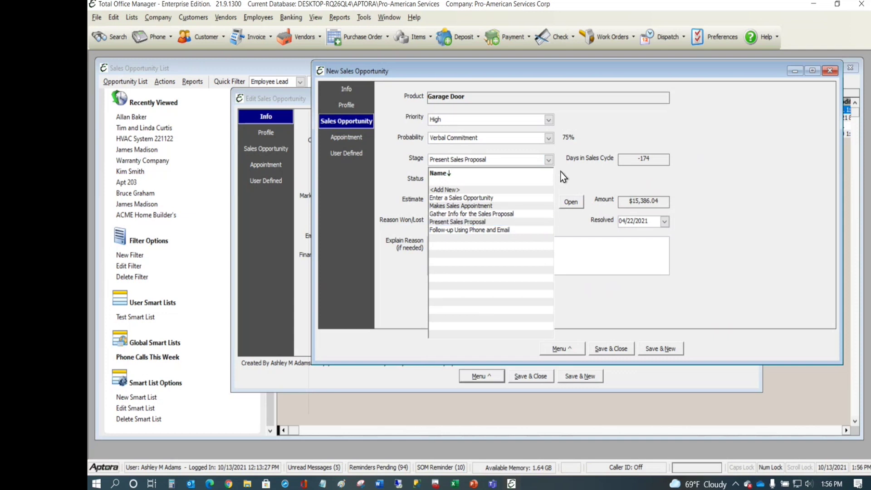
pyautogui.click(563, 177)
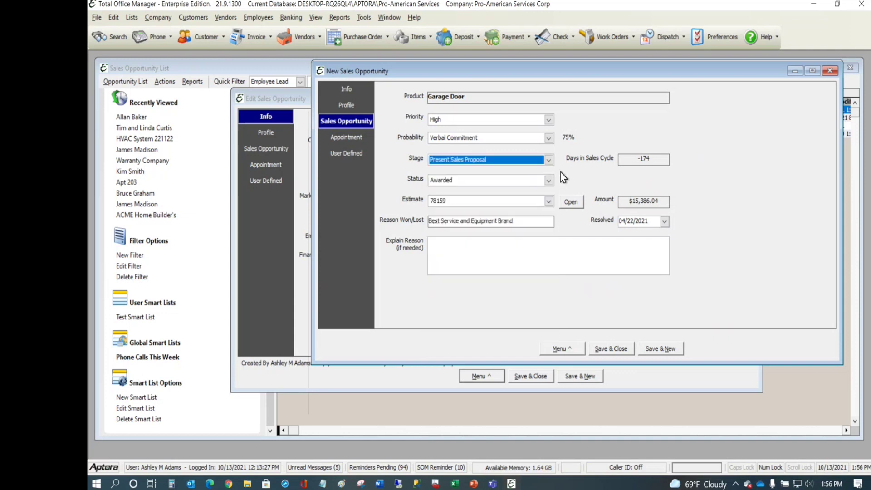
# Open the estimate linked to the copied opportunity and review its status choices, keeping Awarded, and the records that can be created from it.
pyautogui.click(570, 205)
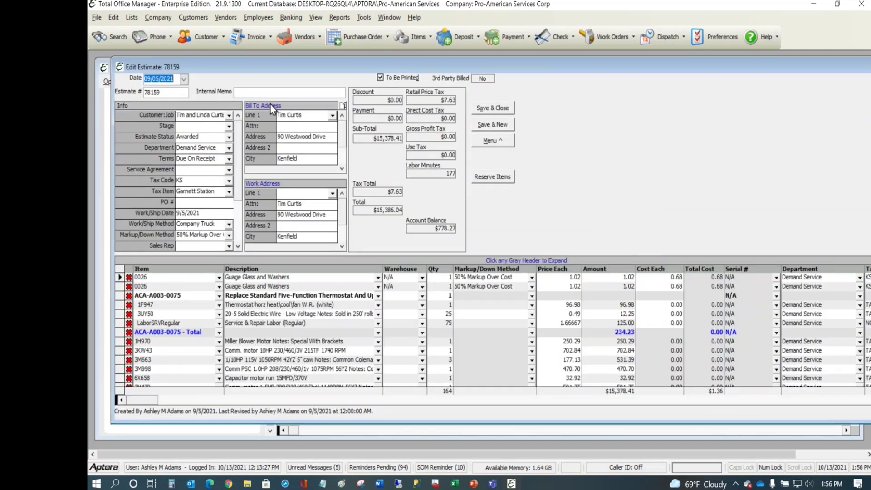
pyautogui.click(229, 138)
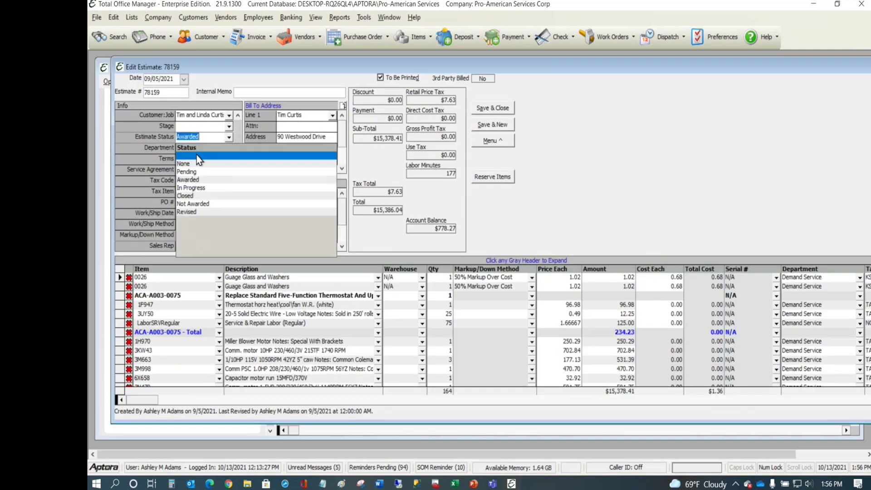
pyautogui.click(188, 182)
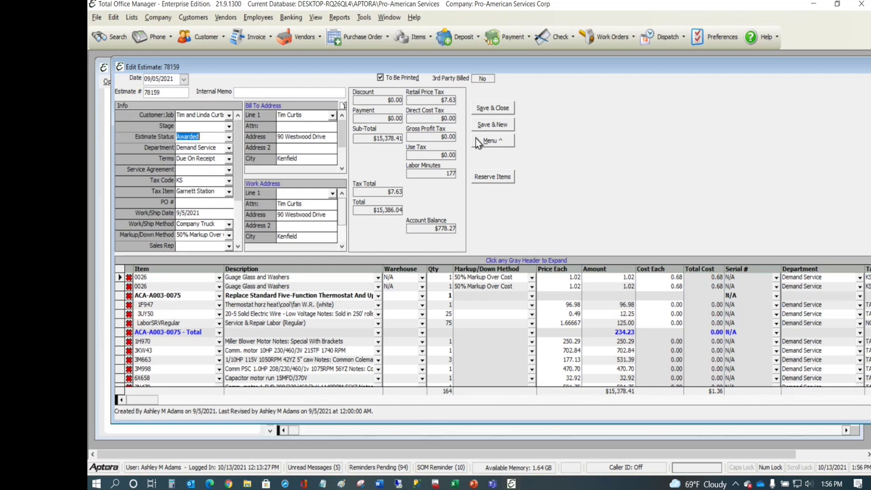
pyautogui.click(491, 143)
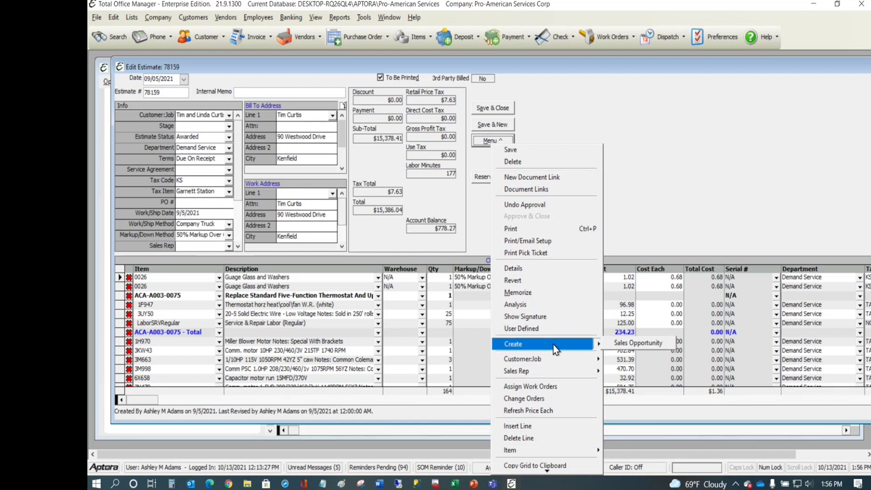
pyautogui.moveTo(553, 345)
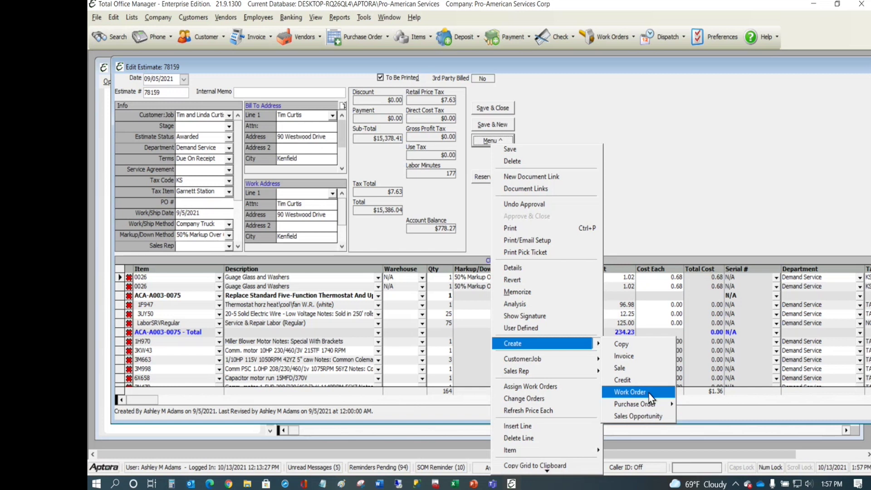
pyautogui.moveTo(652, 405)
pyautogui.click(649, 167)
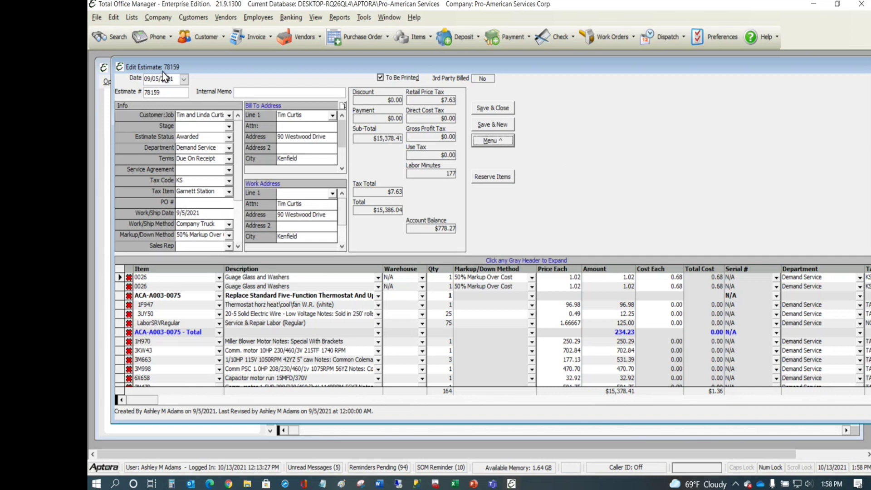
# Reposition and enlarge the estimate window to show more line items, and close the estimate.
pyautogui.doubleClick(116, 63)
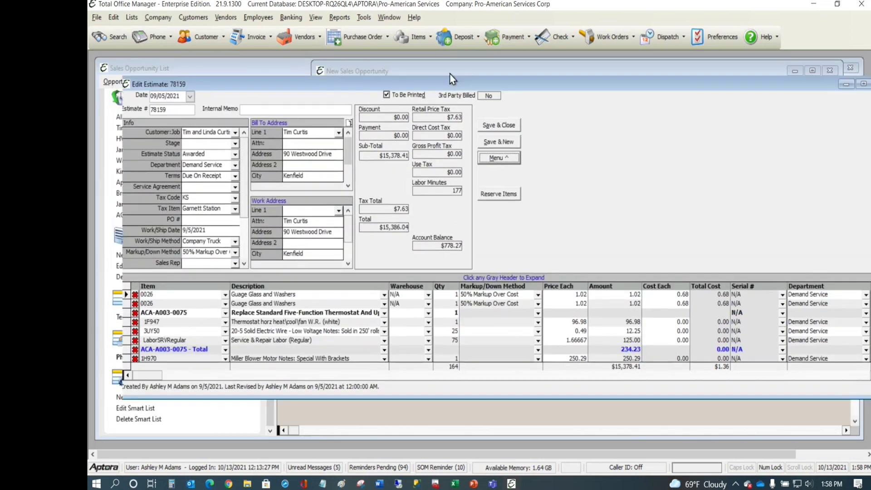
pyautogui.moveTo(452, 79); pyautogui.dragTo(432, 61)
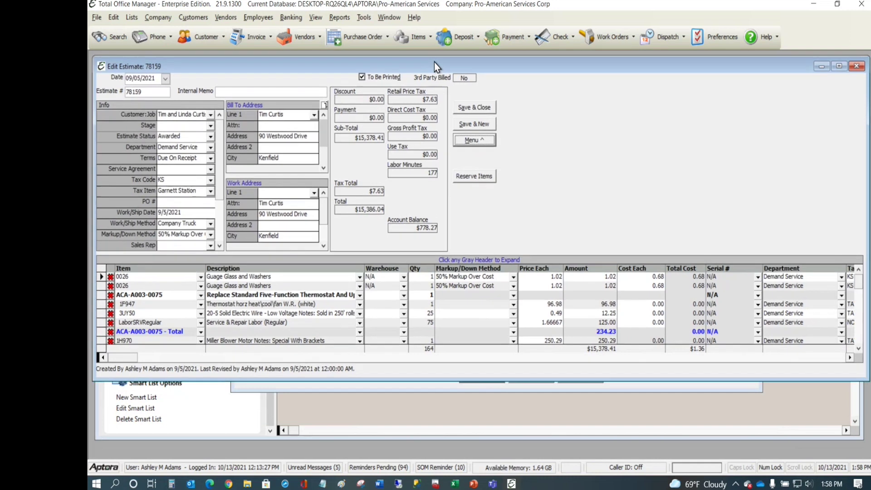
pyautogui.moveTo(533, 381); pyautogui.dragTo(573, 445)
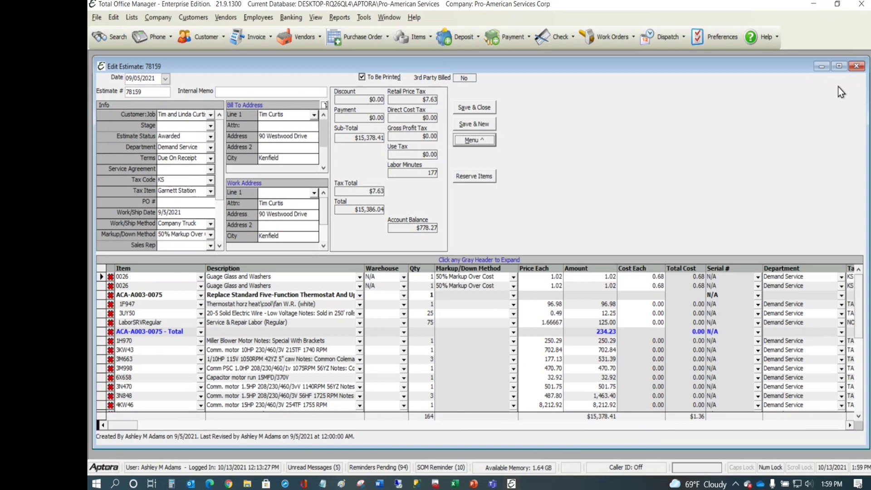
pyautogui.click(857, 66)
pyautogui.click(518, 293)
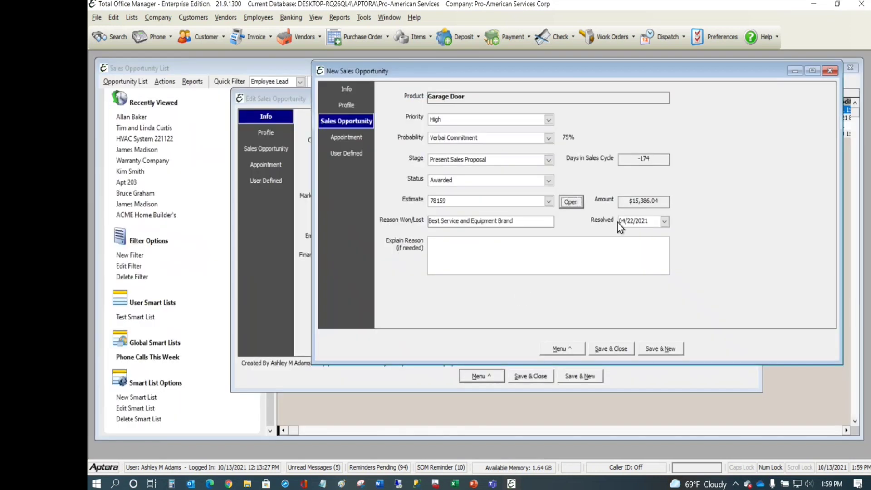
# Set the copied opportunity's follow-up date to 10/25/2021.
pyautogui.click(344, 93)
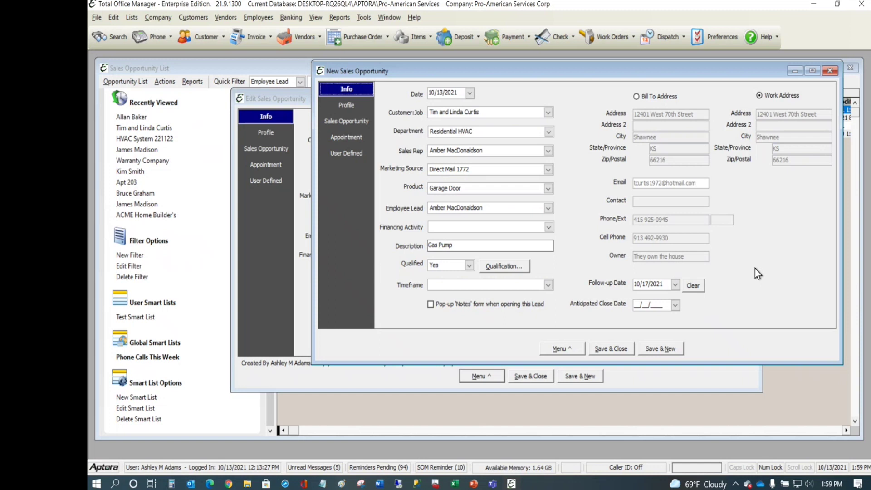
pyautogui.click(676, 284)
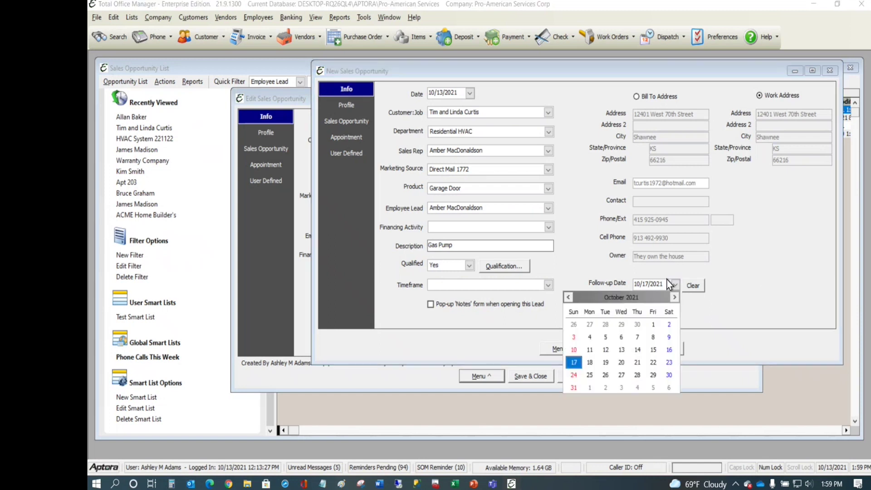
pyautogui.click(589, 375)
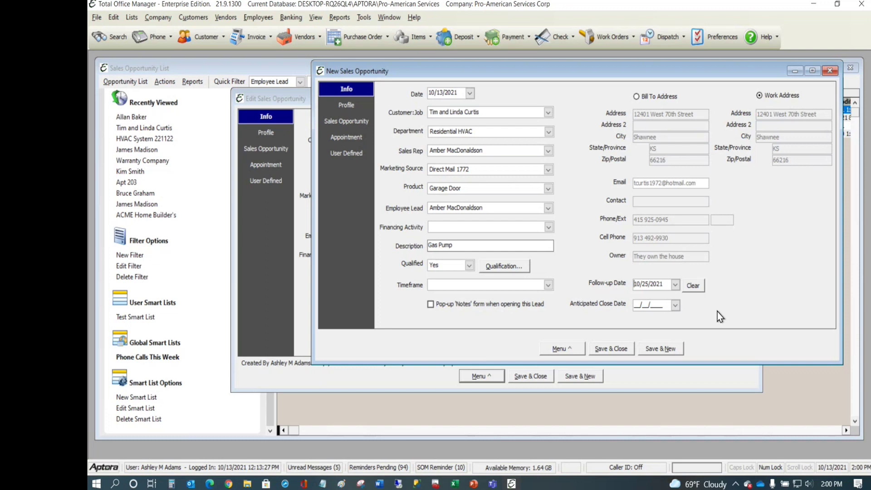
# Review the company and personal preferences for the Sales Opportunity Manager and close the preferences without changing any.
pyautogui.click(715, 40)
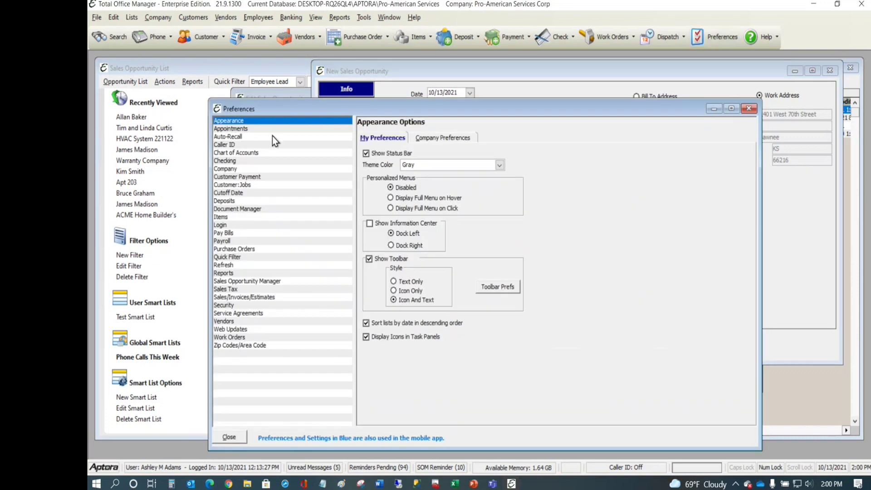
pyautogui.click(227, 275)
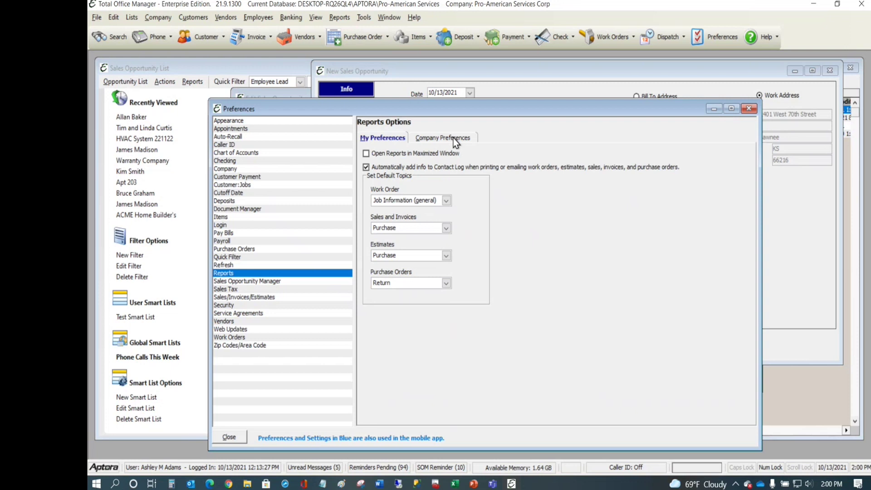
pyautogui.click(249, 282)
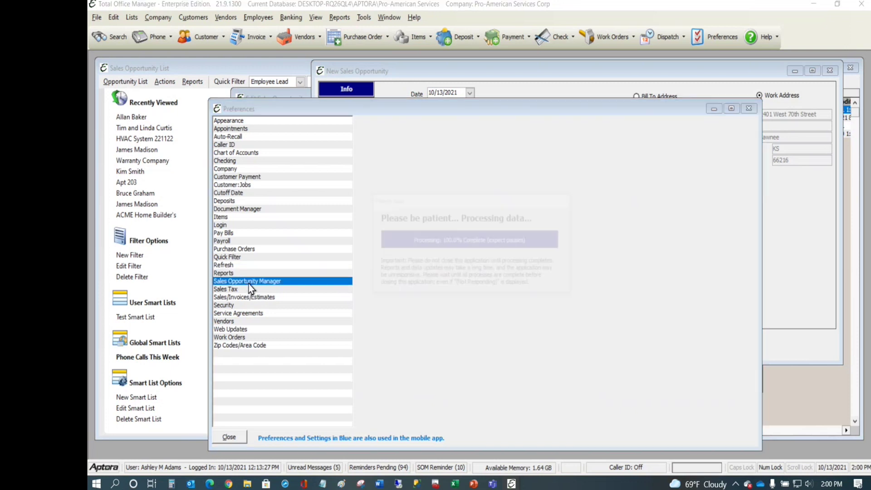
pyautogui.click(427, 138)
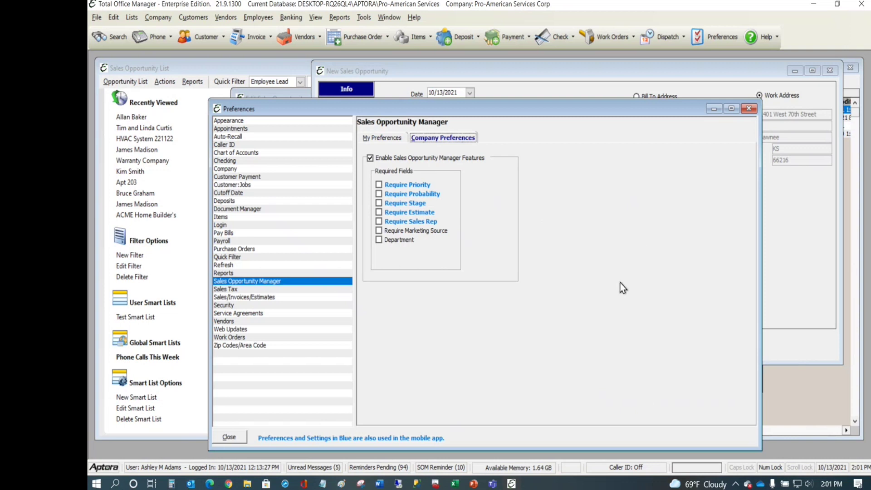
pyautogui.click(379, 138)
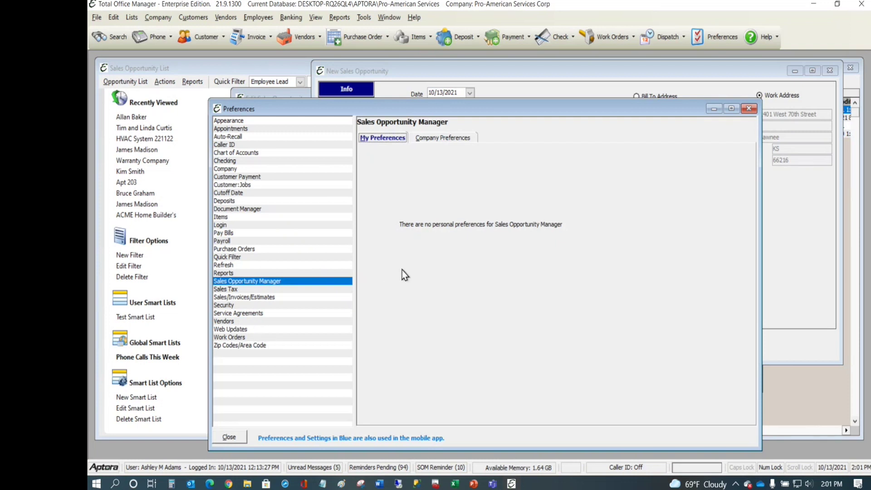
pyautogui.click(749, 108)
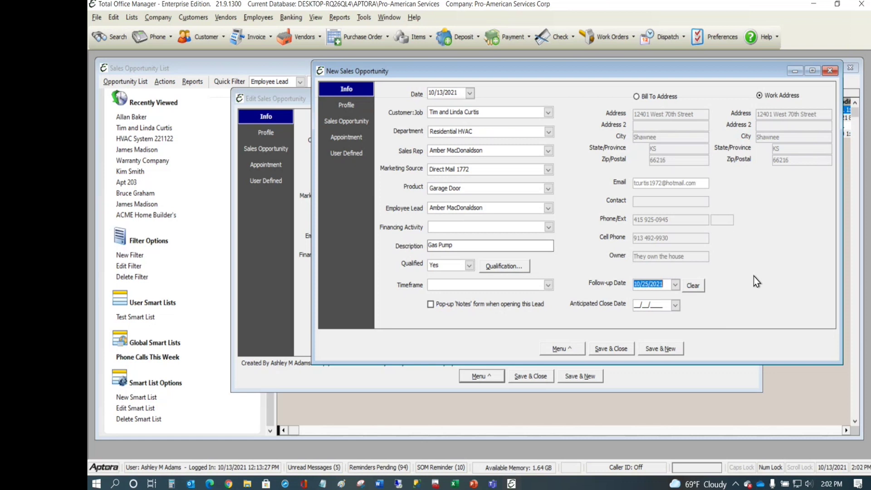
# Look over the copied opportunity's available actions again, including the Customer:Job entry, and dismiss them without choosing one.
pyautogui.click(563, 349)
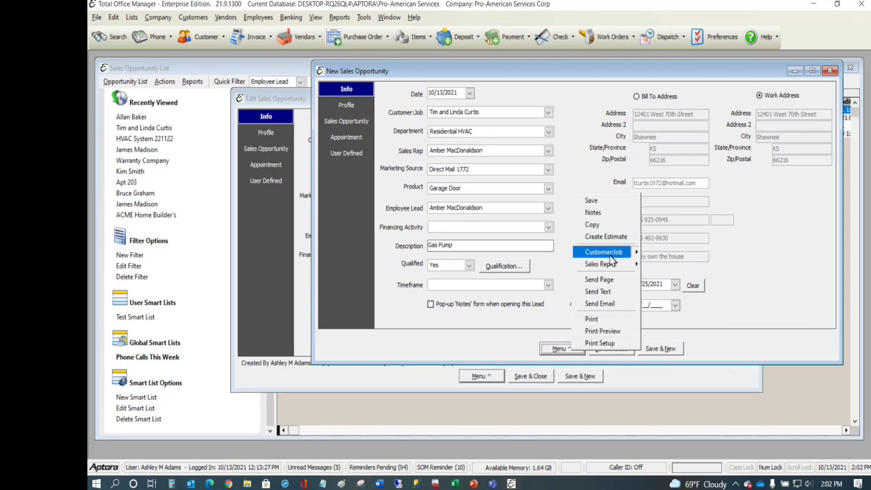
pyautogui.moveTo(611, 255)
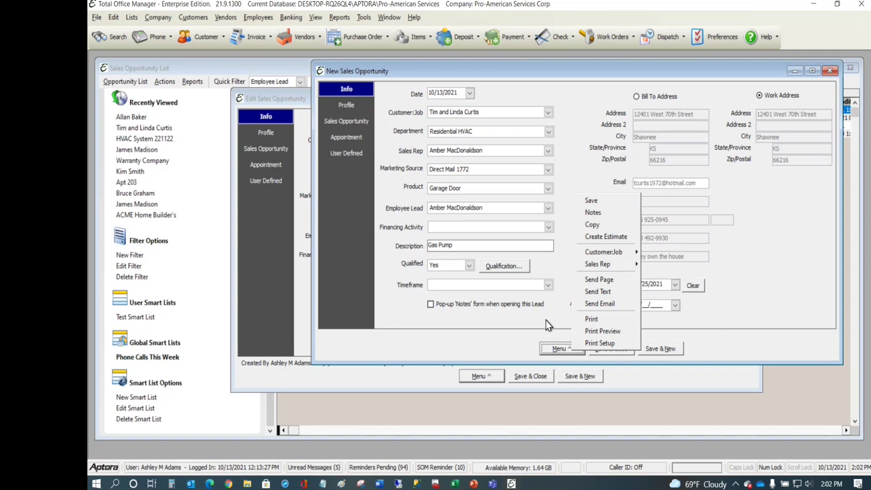
pyautogui.click(481, 325)
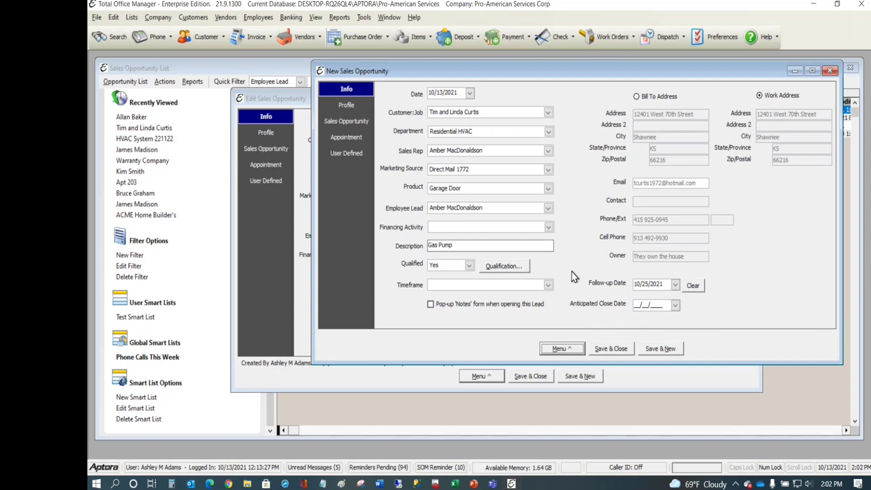
# Examine the copied opportunity's appointment list and the appointment actions offered for it, without choosing one.
pyautogui.click(337, 141)
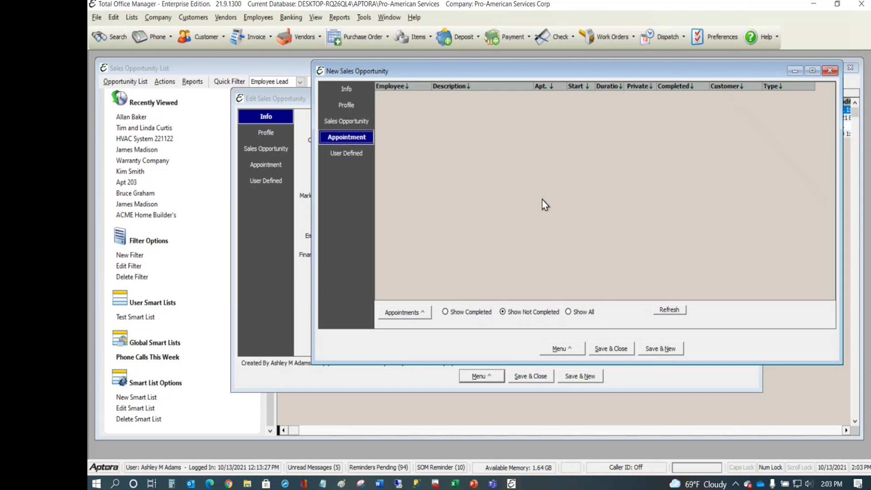
pyautogui.rightClick(421, 119)
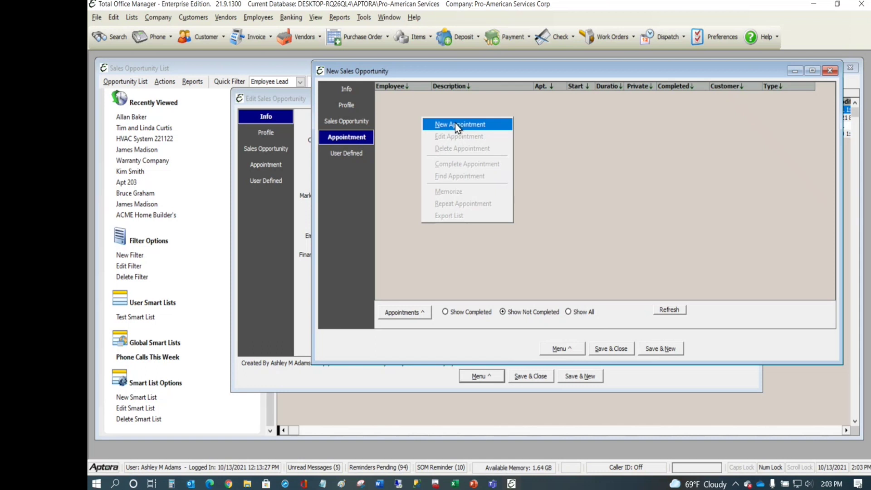
pyautogui.click(558, 137)
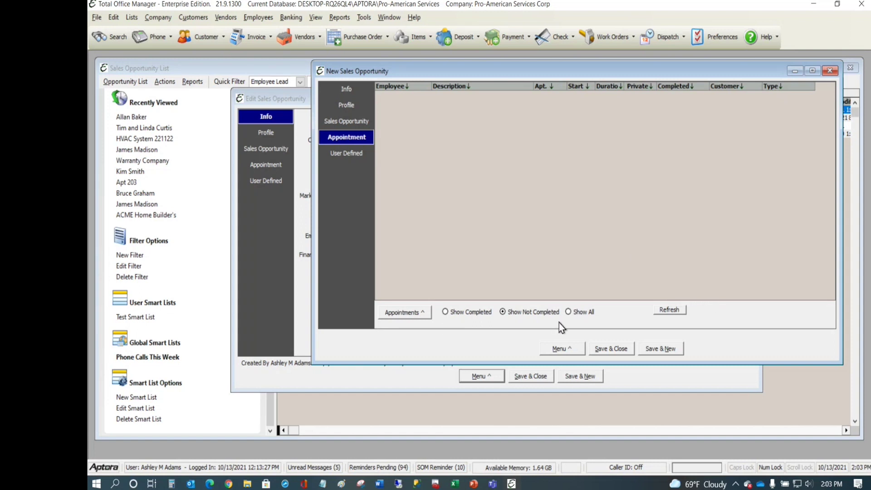
pyautogui.click(412, 315)
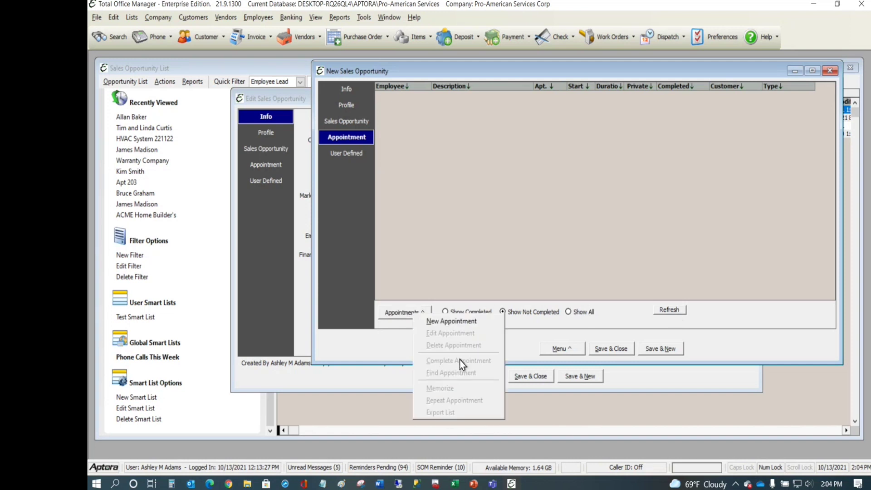
pyautogui.click(350, 379)
# Start a Sales Call appointment on the original opportunity with its reminder enabled, and discard it without saving.
pyautogui.click(368, 382)
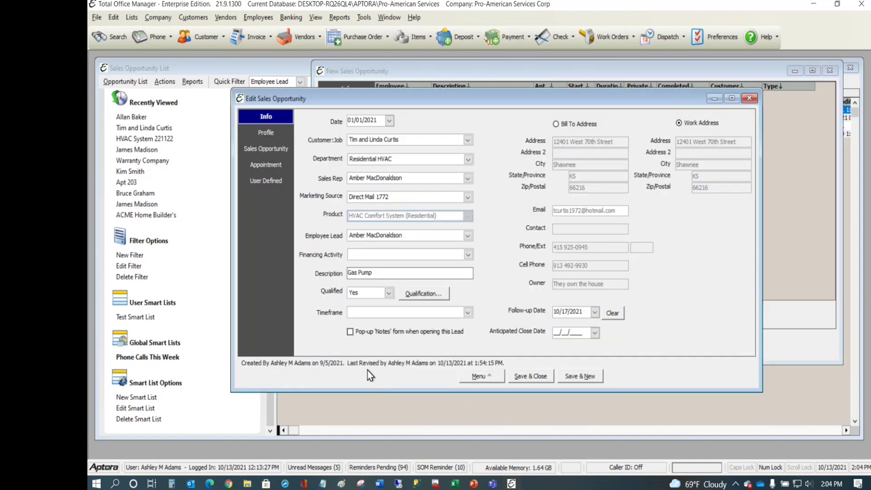
pyautogui.click(266, 164)
pyautogui.click(338, 342)
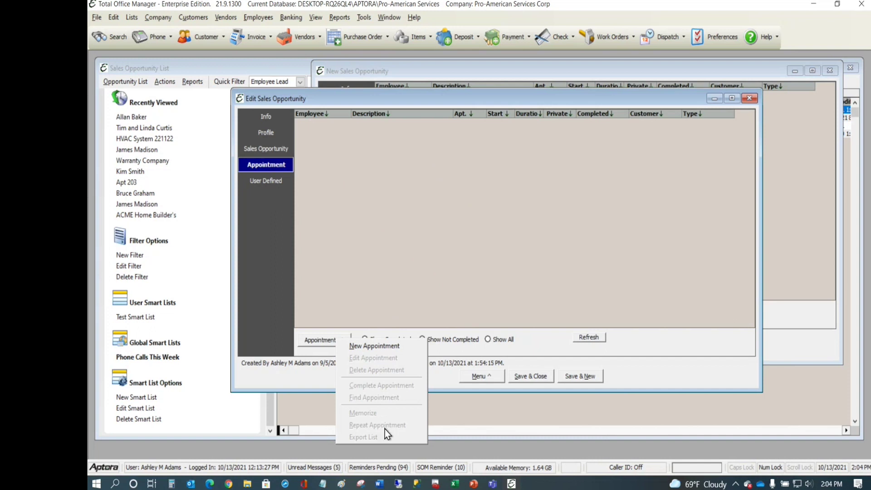
pyautogui.click(372, 346)
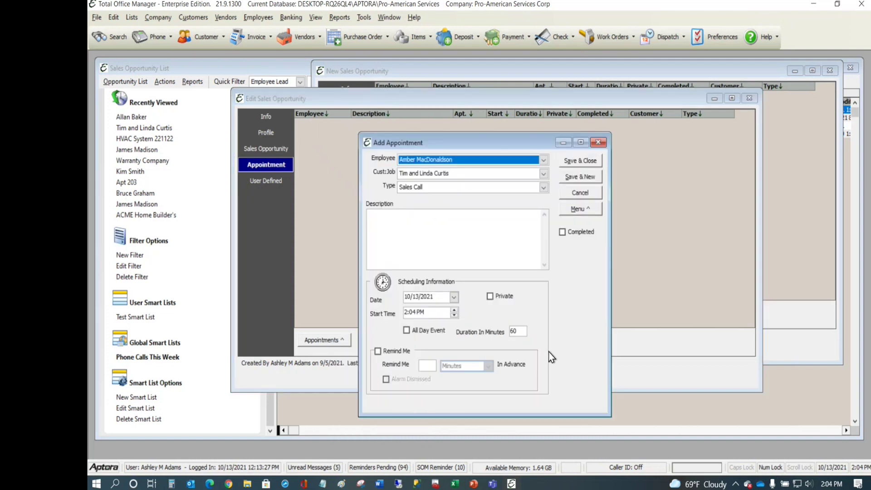
pyautogui.click(382, 351)
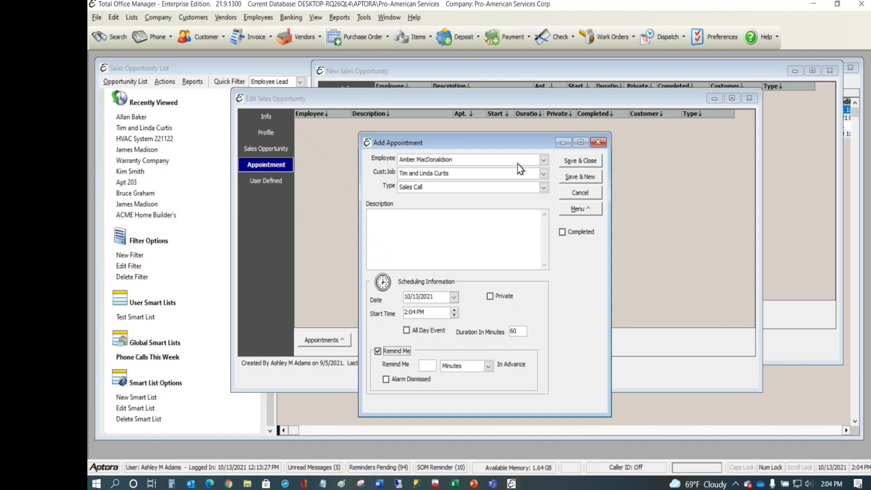
pyautogui.click(598, 144)
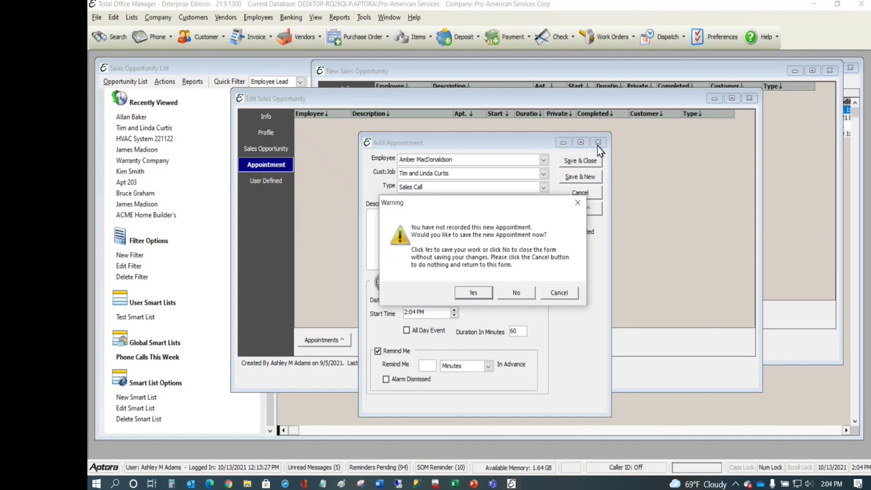
pyautogui.click(511, 298)
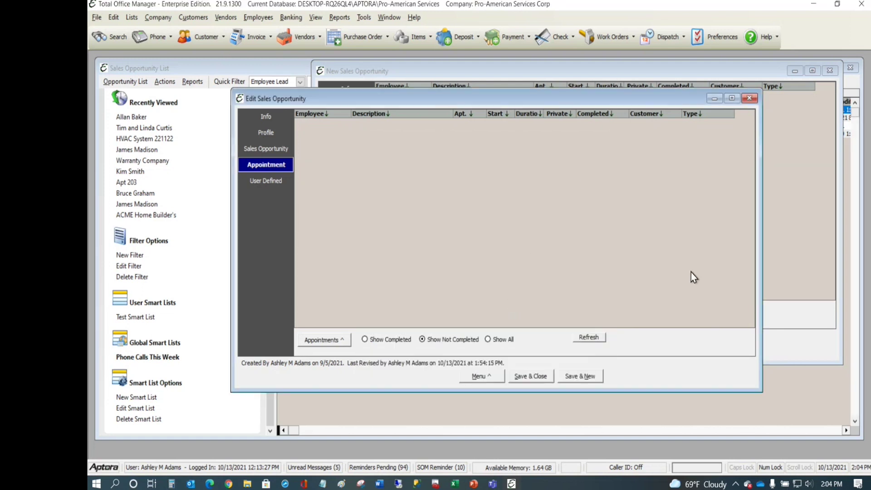